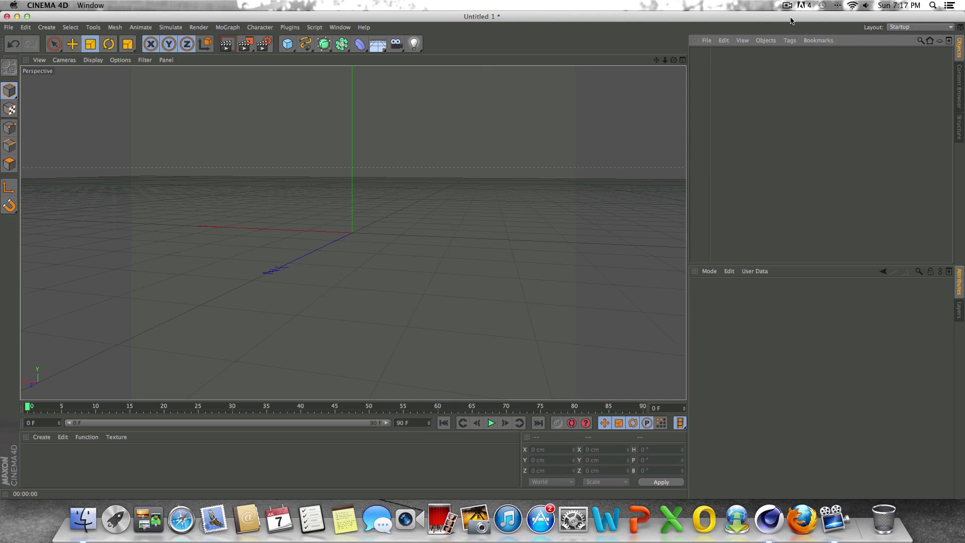
# - Add an n-Side spline with six sides at the scene origin
pyautogui.moveTo(673, 59); pyautogui.dragTo(650, 75)
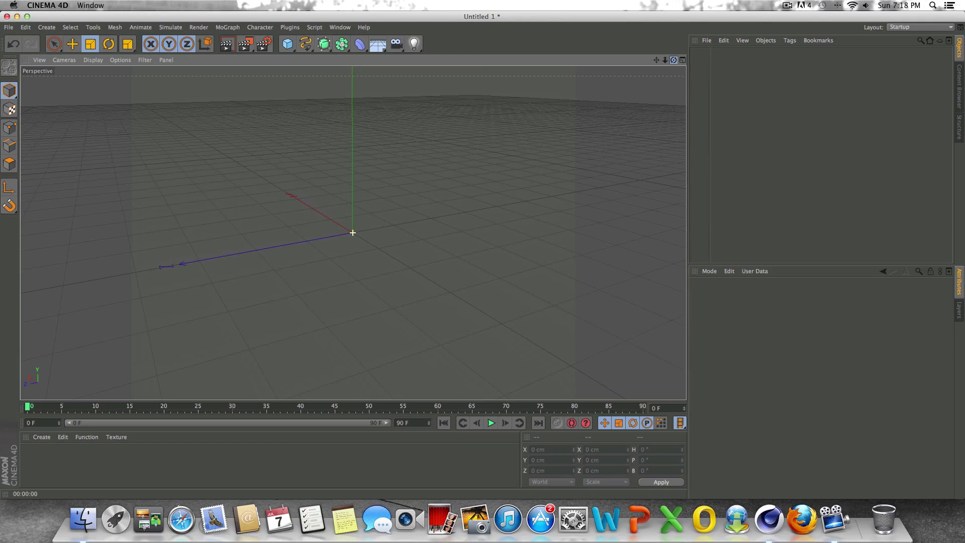
pyautogui.moveTo(673, 61)
pyautogui.mouseDown()
pyautogui.moveTo(638, 61)
pyautogui.moveTo(669, 81)
pyautogui.moveTo(659, 64)
pyautogui.mouseUp()
pyautogui.click(305, 44)
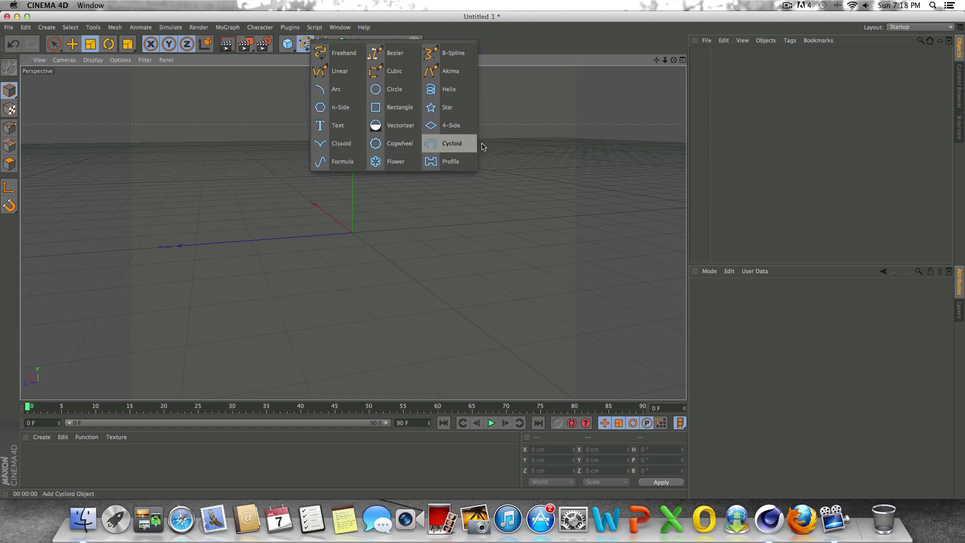
pyautogui.click(341, 109)
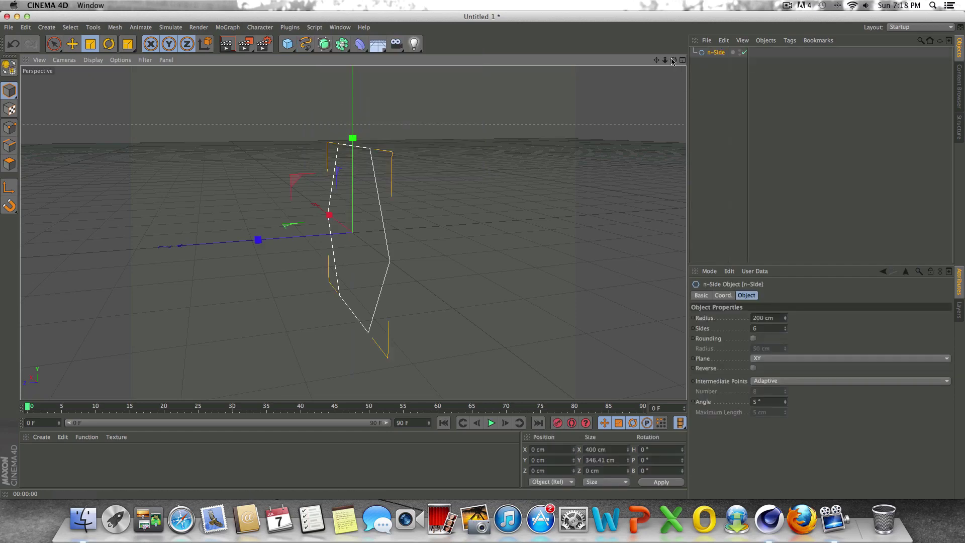
# - Scale the hexagonal n-Side spline down uniformly to a radius of about 120 cm
pyautogui.moveTo(674, 60); pyautogui.dragTo(630, 64)
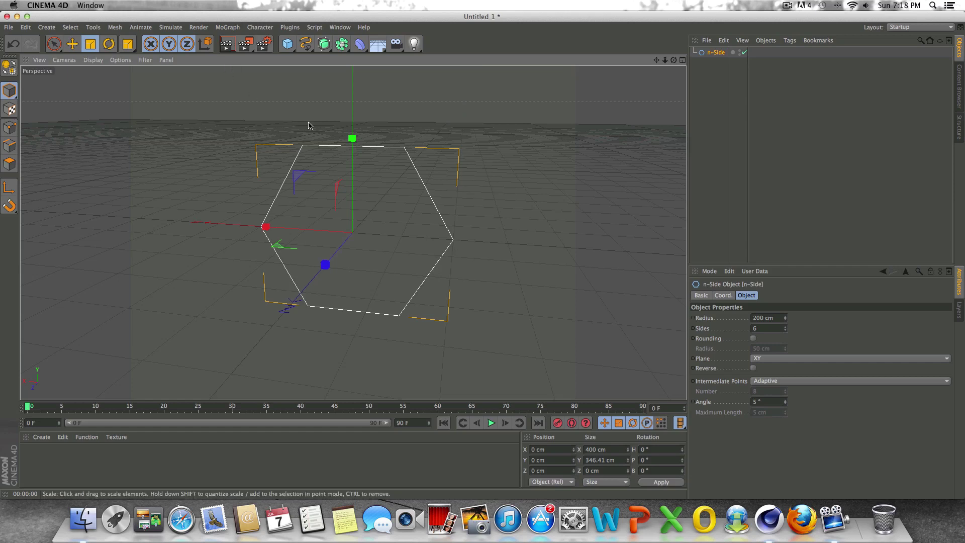
pyautogui.click(90, 43)
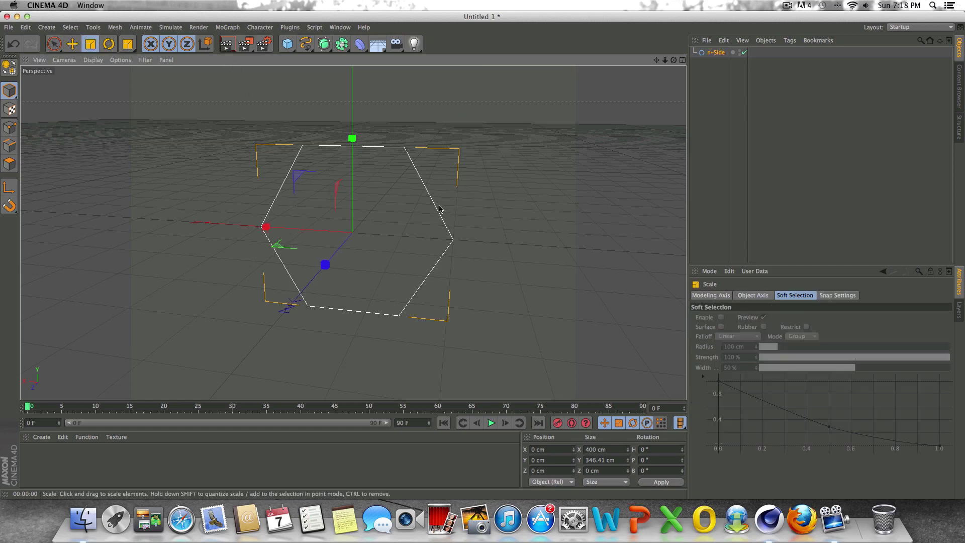
pyautogui.moveTo(433, 203); pyautogui.dragTo(329, 308)
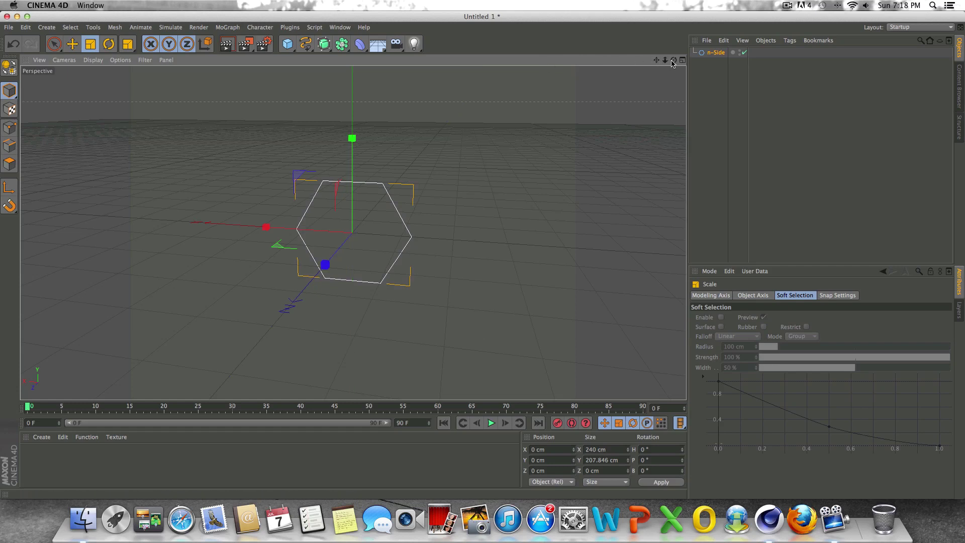
# - Add an Extrude NURBS object and make the n-Side spline its child
pyautogui.moveTo(322, 46); pyautogui.dragTo(430, 59)
pyautogui.moveTo(715, 66); pyautogui.dragTo(717, 56)
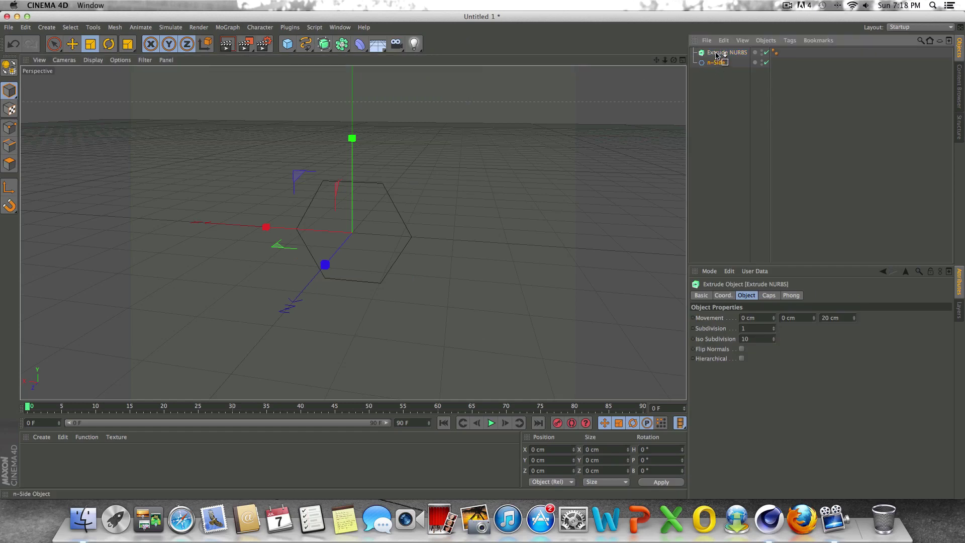
pyautogui.moveTo(716, 55); pyautogui.dragTo(543, 79)
pyautogui.moveTo(717, 50); pyautogui.dragTo(723, 49)
pyautogui.click(227, 43)
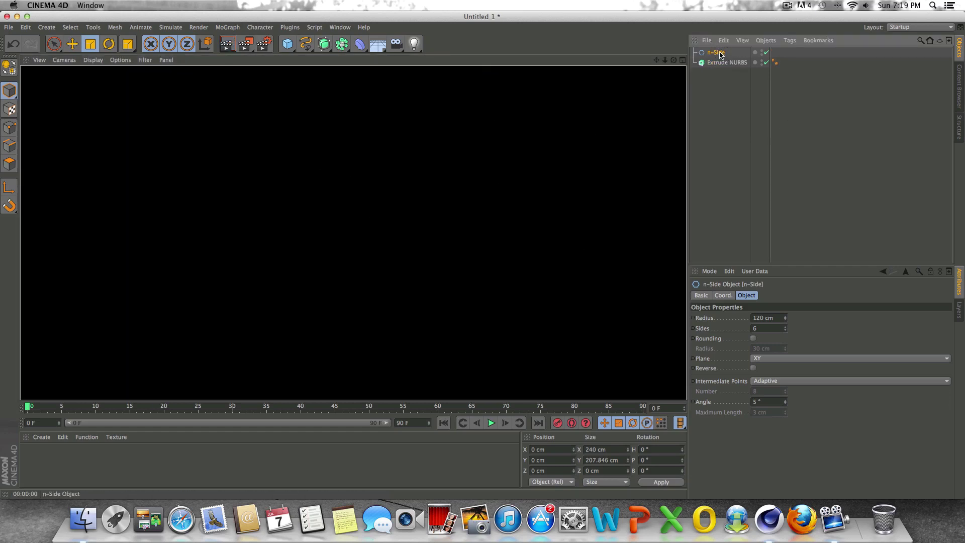
pyautogui.moveTo(717, 52); pyautogui.dragTo(605, 65)
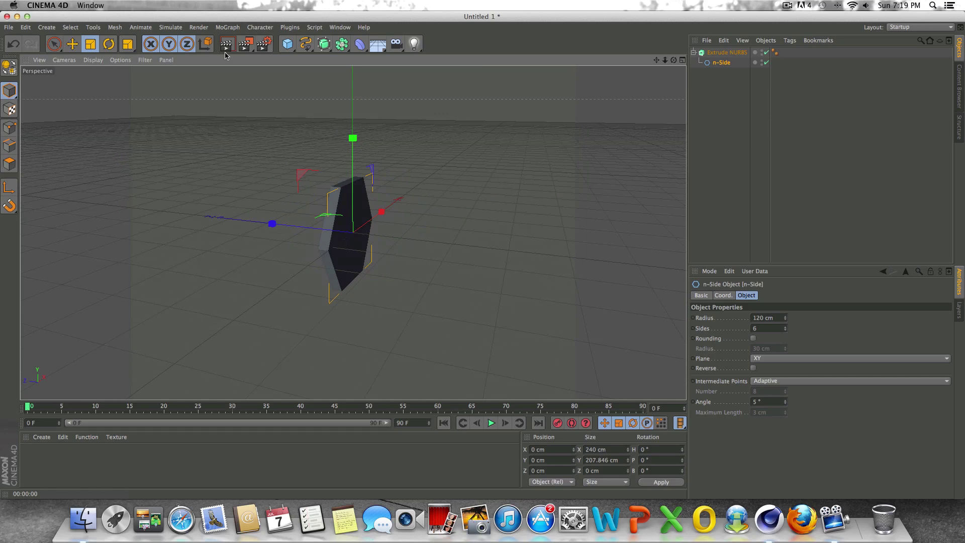
# - Render the view and examine the extruded hexagon's front, back and side faces
pyautogui.hotkey('ctrl', 'r')
pyautogui.moveTo(673, 60); pyautogui.dragTo(608, 60)
pyautogui.scroll(2, 323, 229)
pyautogui.scroll(2, 370, 175)
pyautogui.scroll(2, 401, 248)
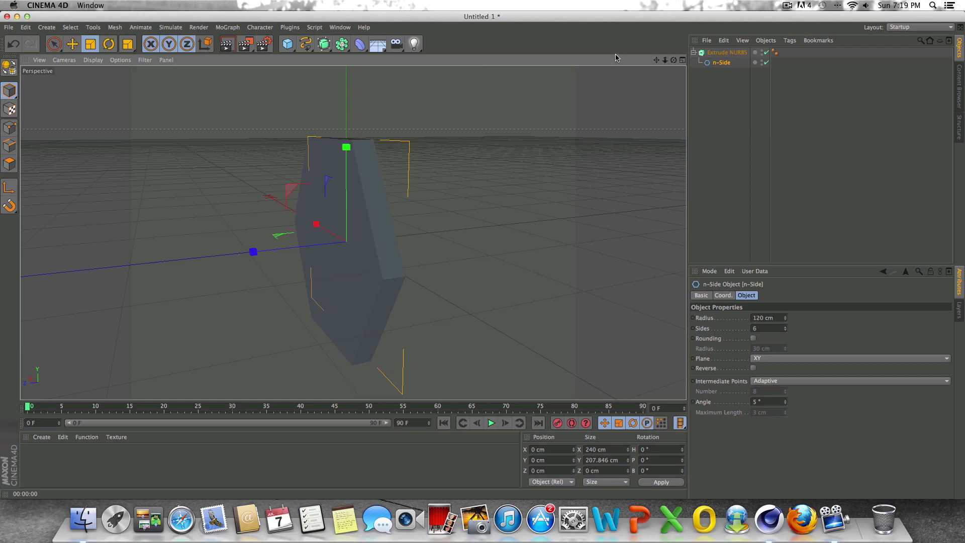
pyautogui.moveTo(673, 61); pyautogui.dragTo(631, 59)
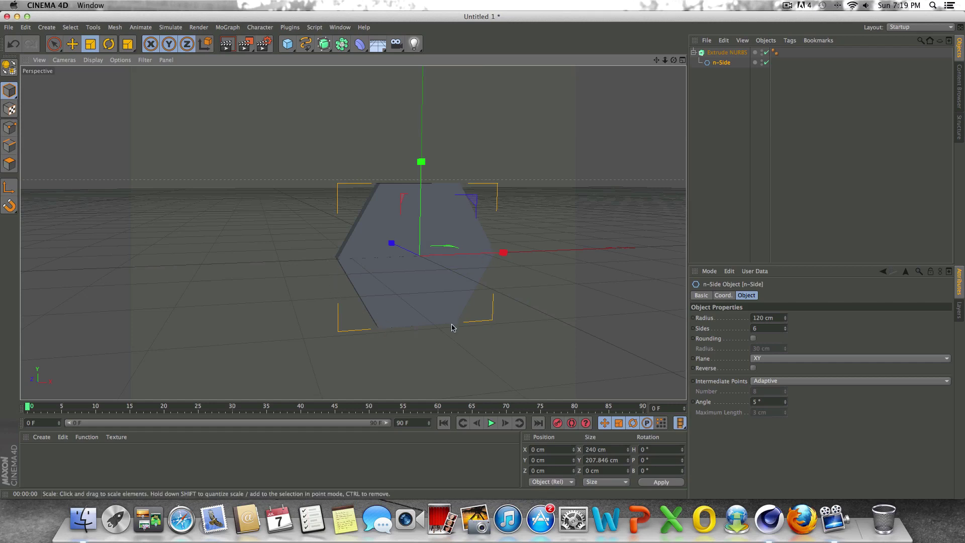
pyautogui.moveTo(678, 64); pyautogui.dragTo(504, 154)
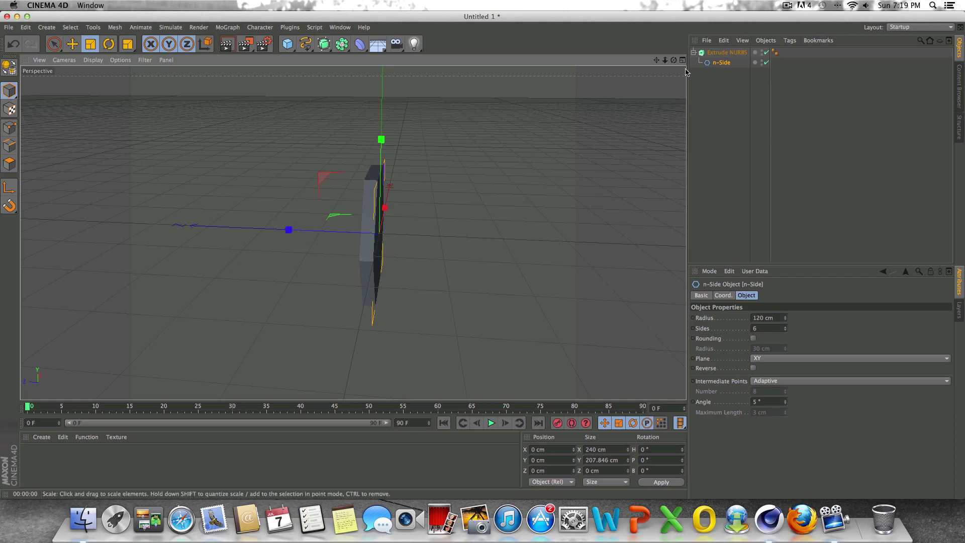
# - Place the n-Side spline on the ground plane using the Drop To Floor plugin
pyautogui.moveTo(674, 60); pyautogui.dragTo(353, 233)
pyautogui.moveTo(664, 59); pyautogui.dragTo(347, 191)
pyautogui.click(290, 27)
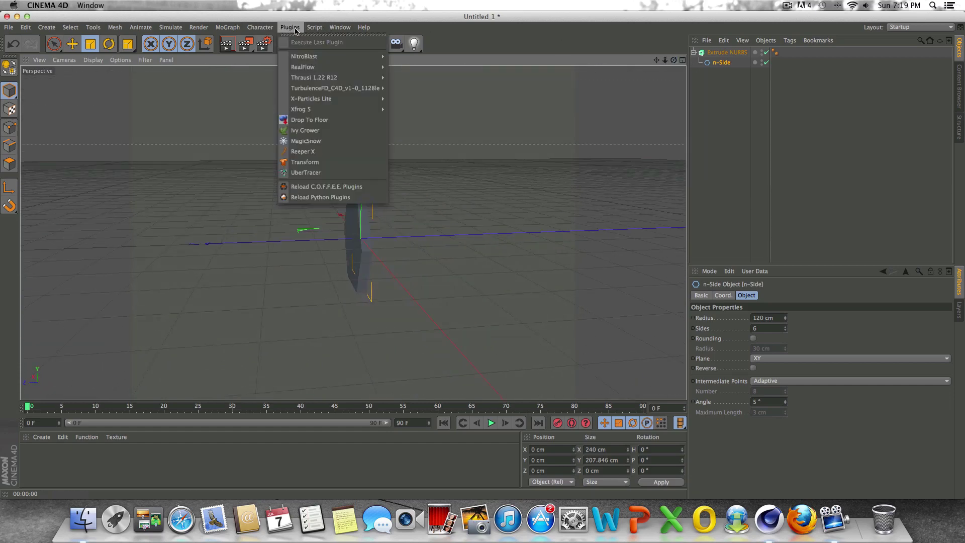
pyautogui.click(323, 119)
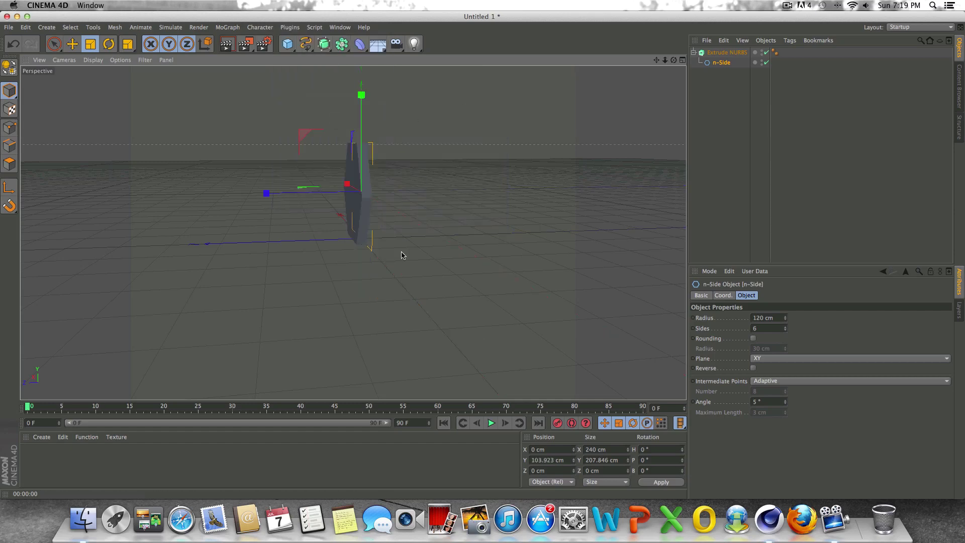
# - Add a Circle spline at the origin, beside the extruded hexagon
pyautogui.moveTo(673, 59); pyautogui.dragTo(353, 233)
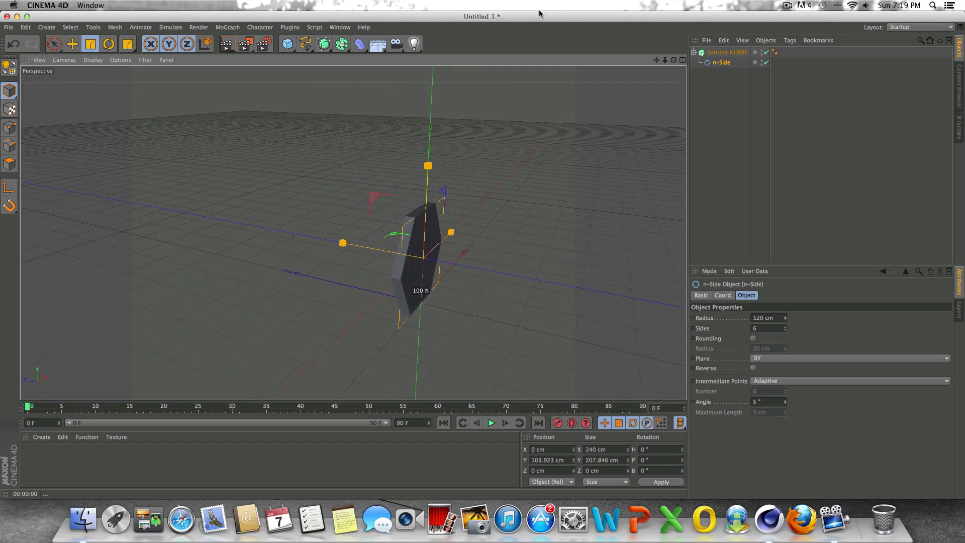
pyautogui.click(302, 42)
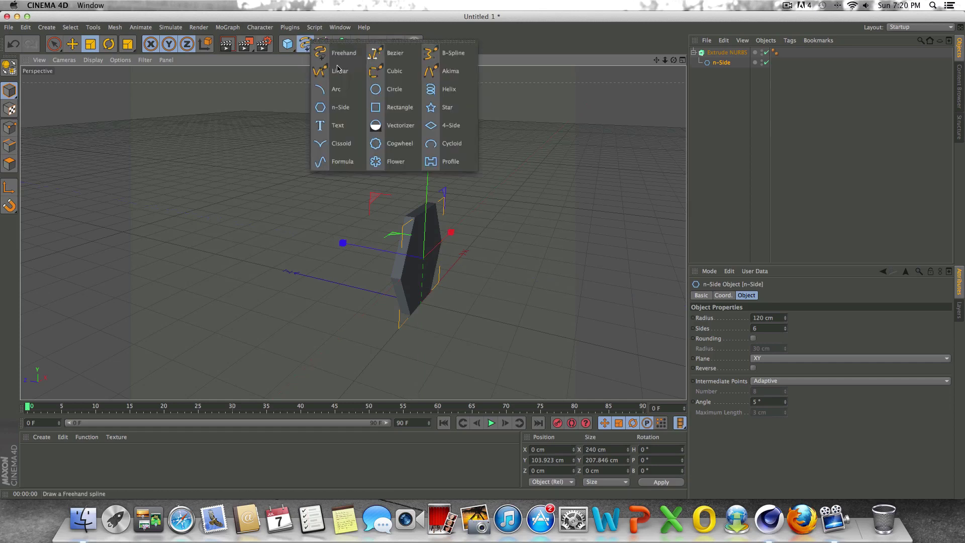
pyautogui.click(395, 90)
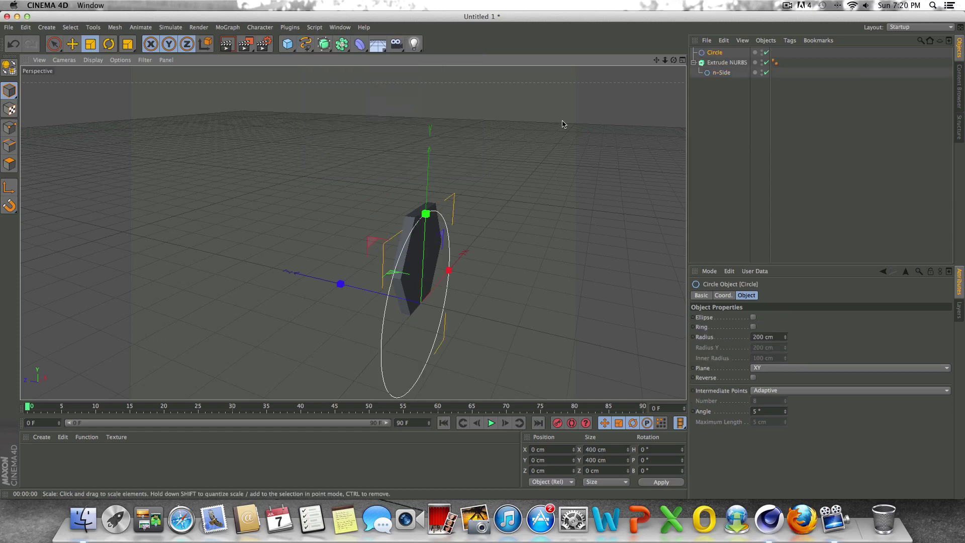
pyautogui.moveTo(673, 60); pyautogui.dragTo(352, 233)
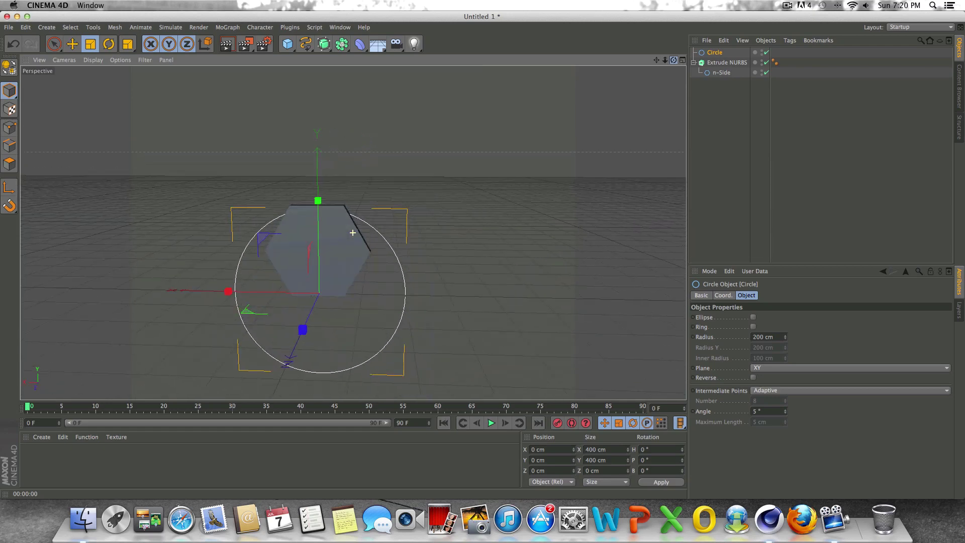
# - Shrink the Circle spline, setting its radius to 14 cm
pyautogui.click(91, 43)
pyautogui.moveTo(401, 181); pyautogui.dragTo(198, 382)
pyautogui.click(732, 51)
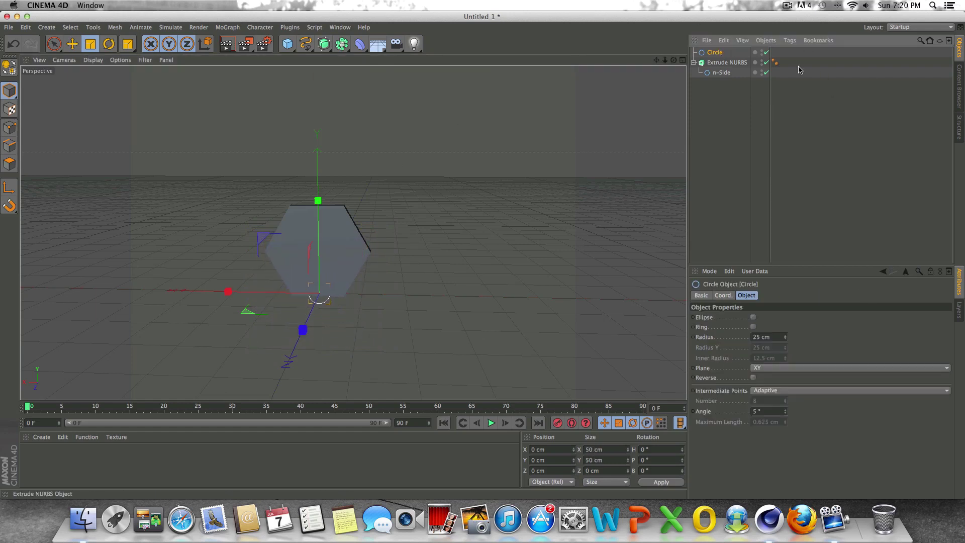
pyautogui.click(777, 337)
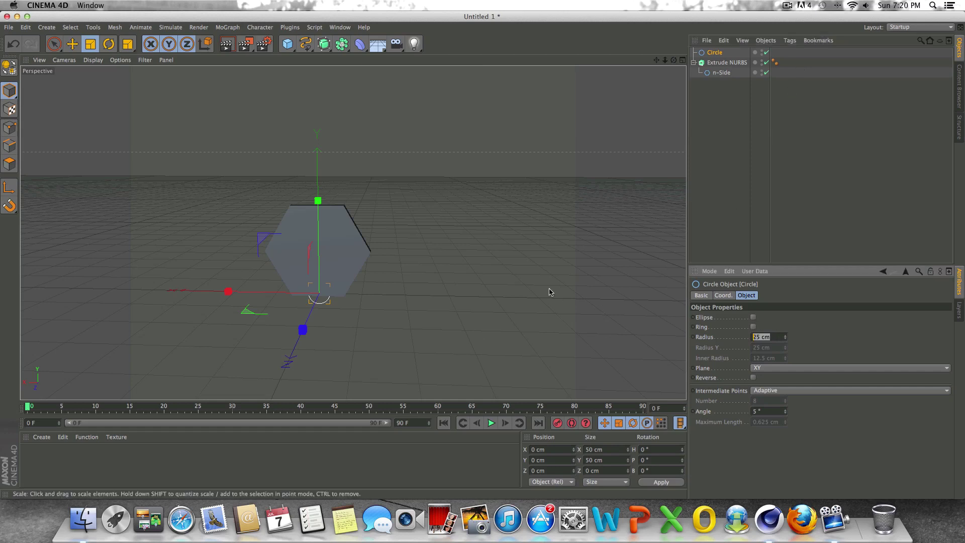
pyautogui.write('14')
pyautogui.press('Return')
# - Add a MoGraph Tracer with the Extrude NURBS as its trace link, and display the Tracer's properties
pyautogui.keyDown('alt'); pyautogui.moveTo(353, 232); pyautogui.dragTo(351, 231); pyautogui.keyUp('alt')
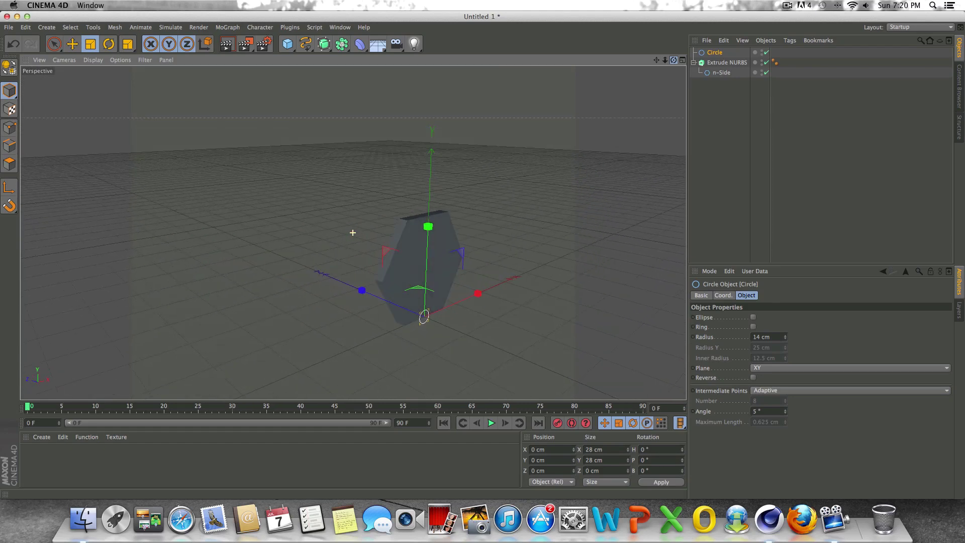
pyautogui.click(716, 62)
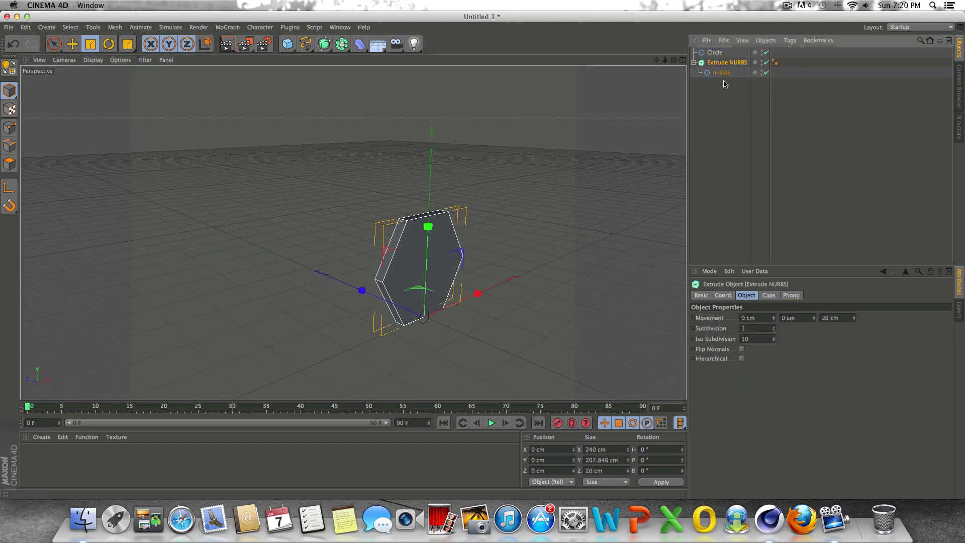
pyautogui.click(227, 27)
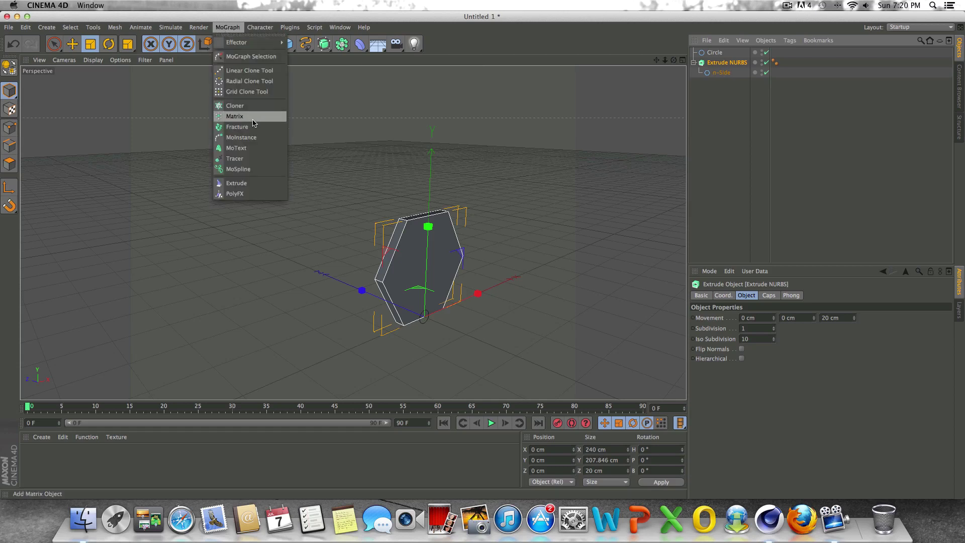
pyautogui.click(268, 160)
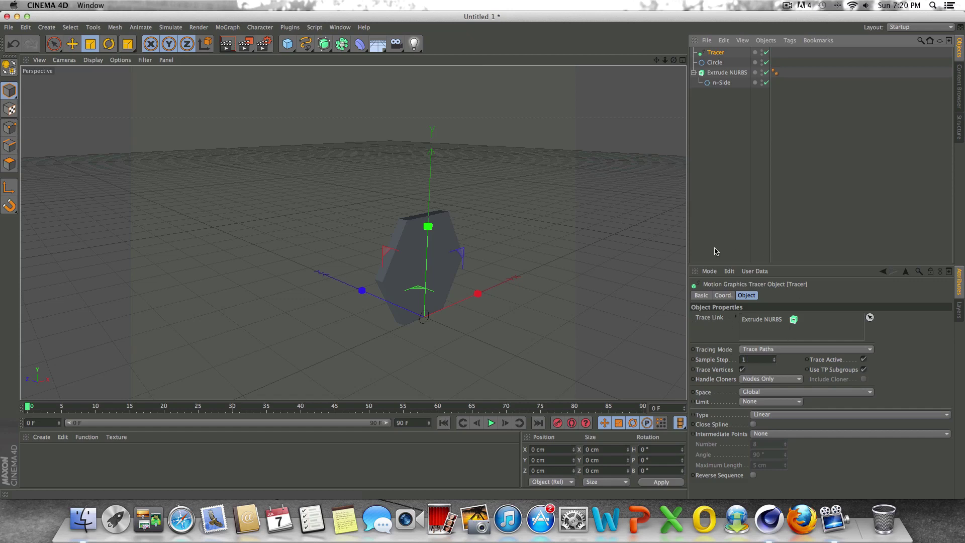
pyautogui.moveTo(723, 98); pyautogui.dragTo(761, 146)
pyautogui.click(724, 73)
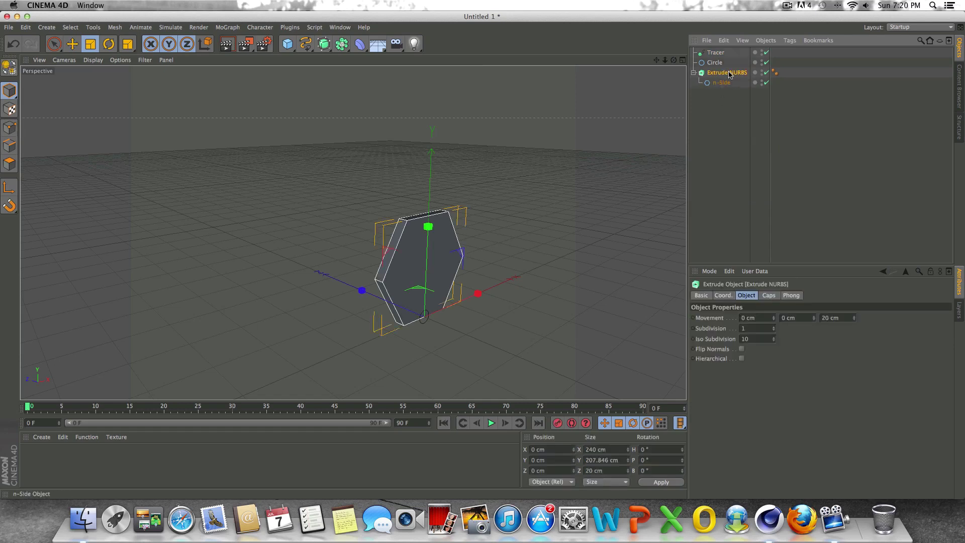
pyautogui.click(716, 53)
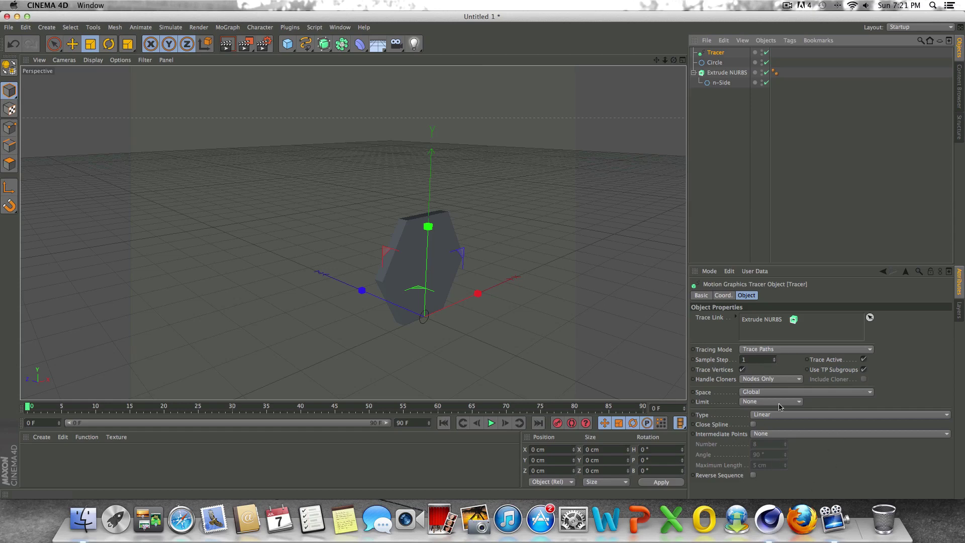
# - Set the animation length to 500 frames and extend the timeline's visible range to the full length
pyautogui.moveTo(673, 60); pyautogui.dragTo(354, 235)
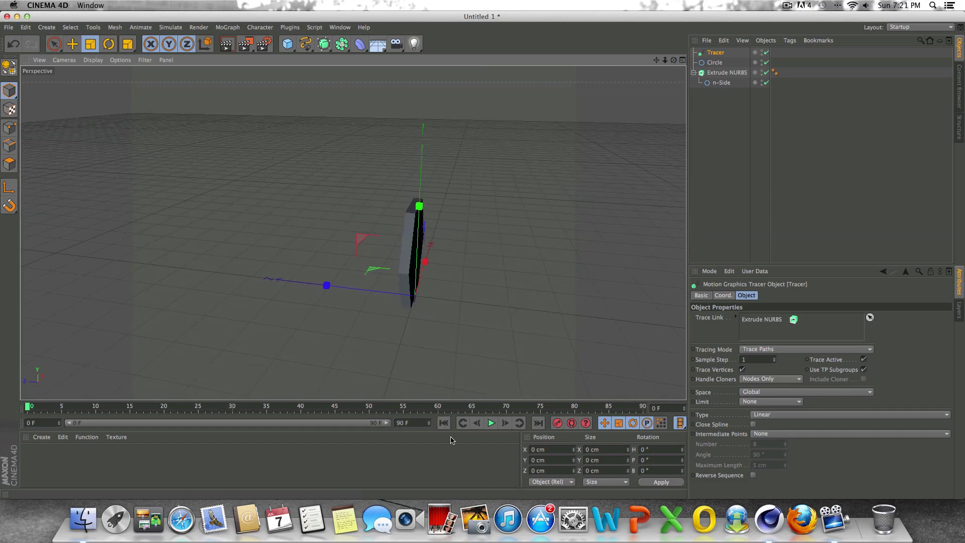
pyautogui.moveTo(420, 422); pyautogui.dragTo(306, 413)
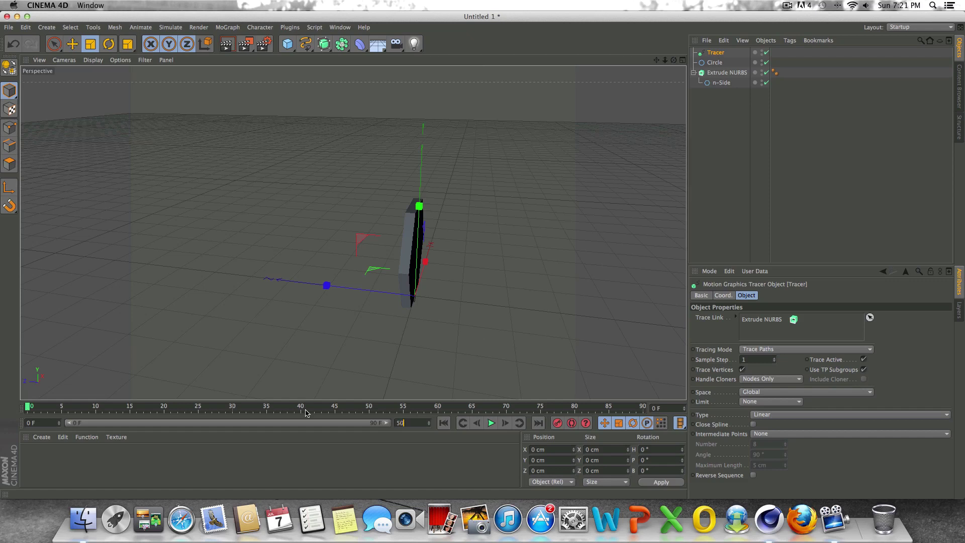
pyautogui.press('Return')
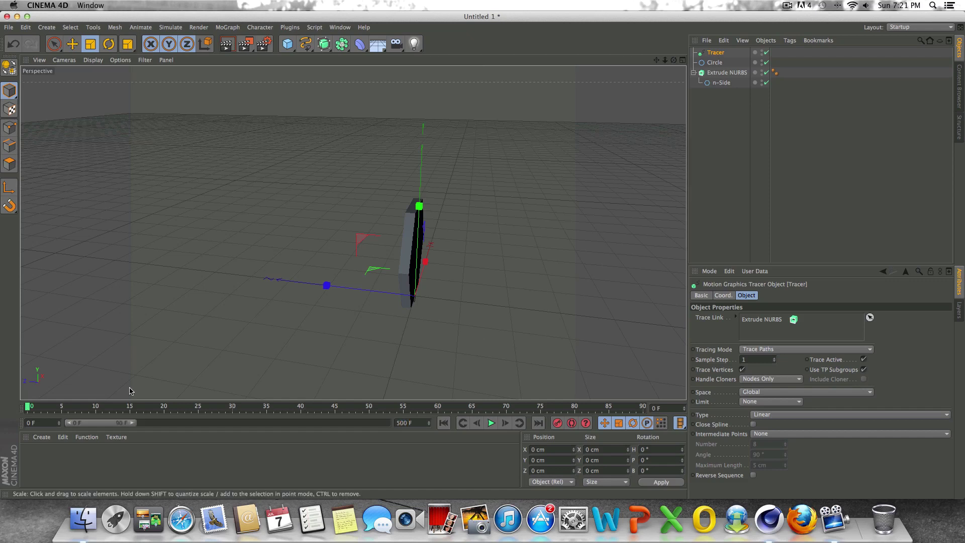
pyautogui.moveTo(129, 426); pyautogui.dragTo(464, 451)
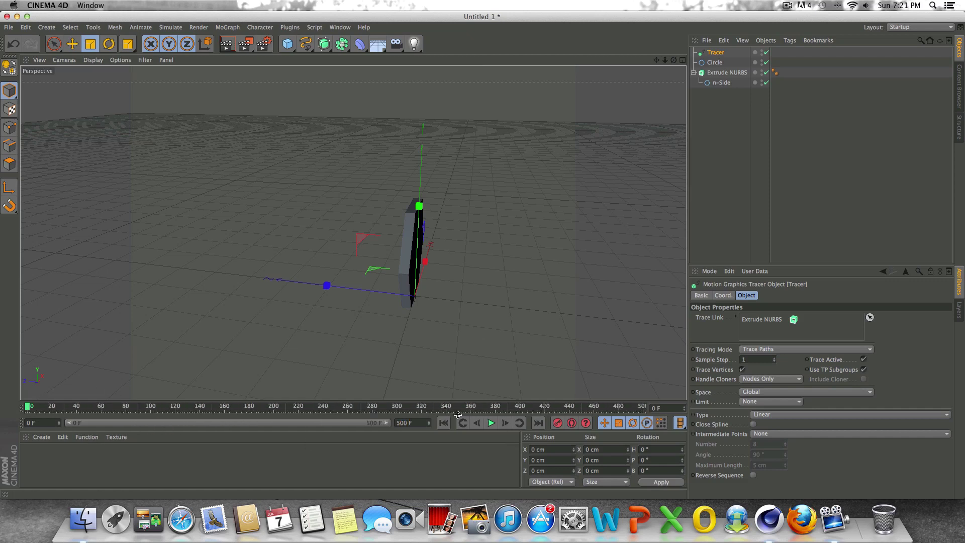
# - At frame 80, move the Extrude NURBS along the Z axis to about 898 cm
pyautogui.click(726, 72)
pyautogui.moveTo(673, 60); pyautogui.dragTo(667, 48)
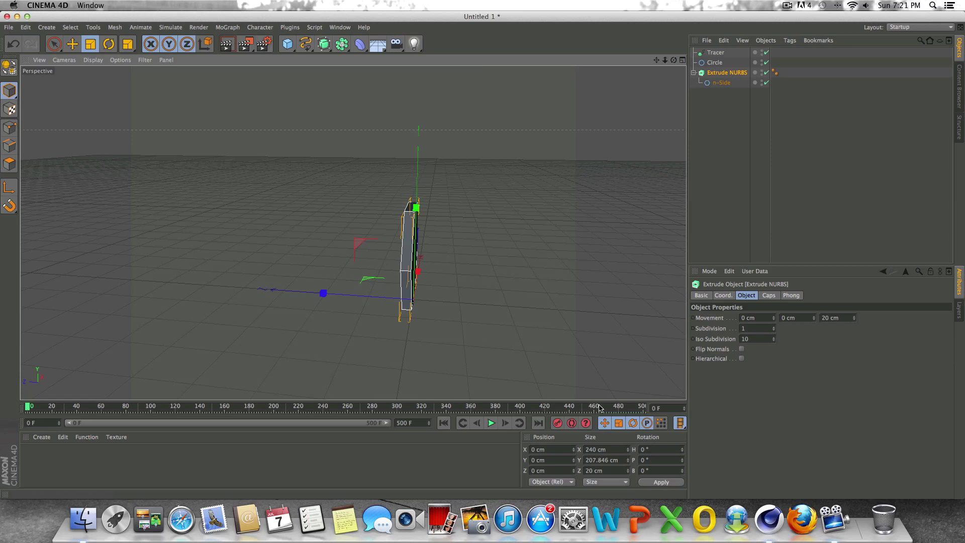
pyautogui.click(73, 45)
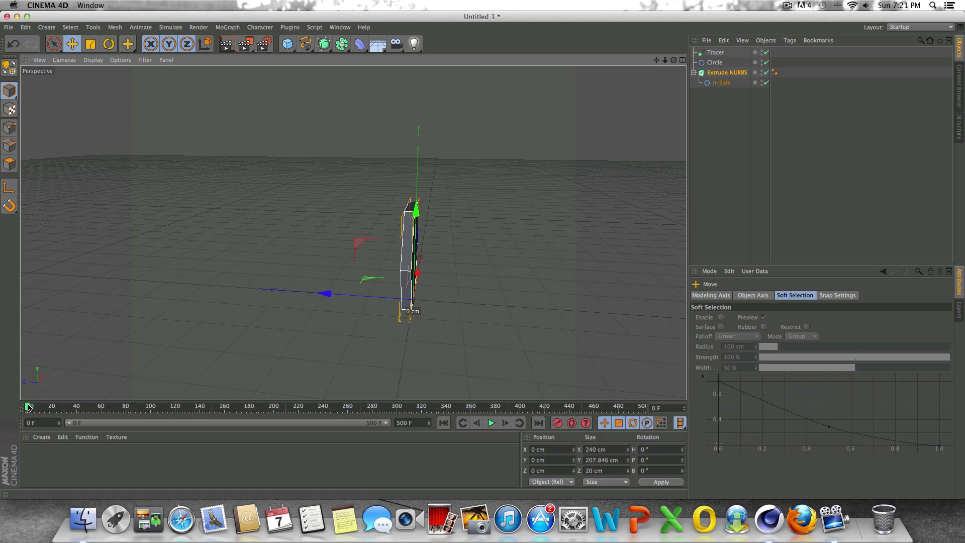
pyautogui.moveTo(29, 407); pyautogui.dragTo(48, 414)
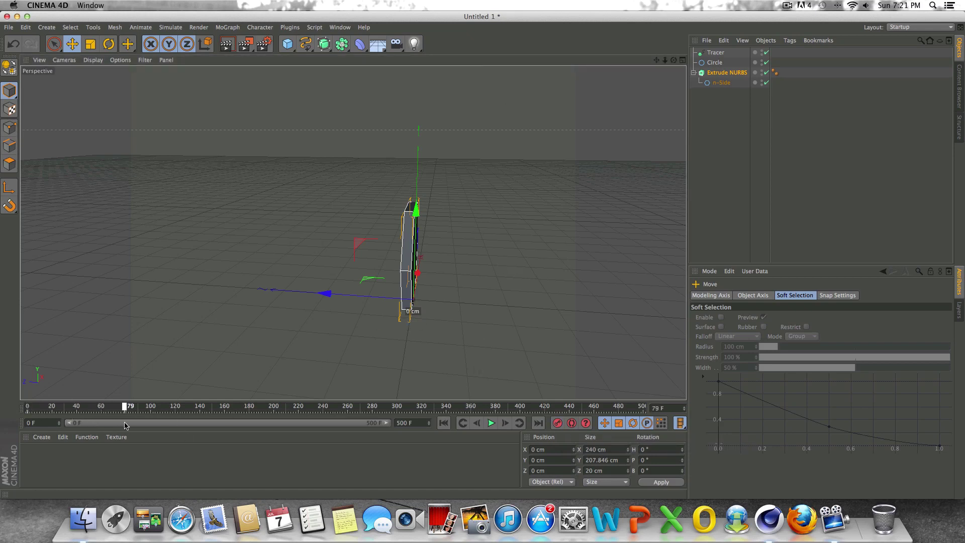
pyautogui.scroll(-4, 470, 339)
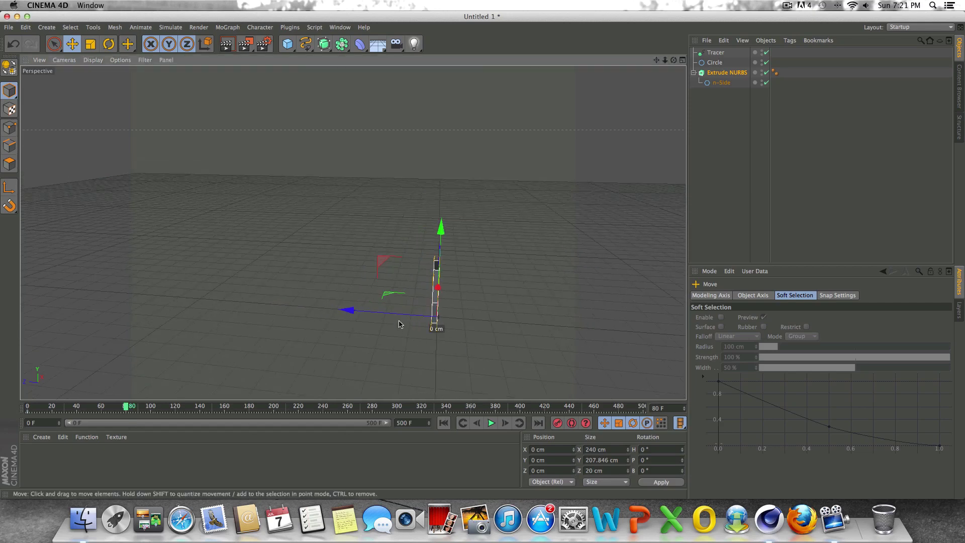
pyautogui.moveTo(402, 318); pyautogui.dragTo(191, 301)
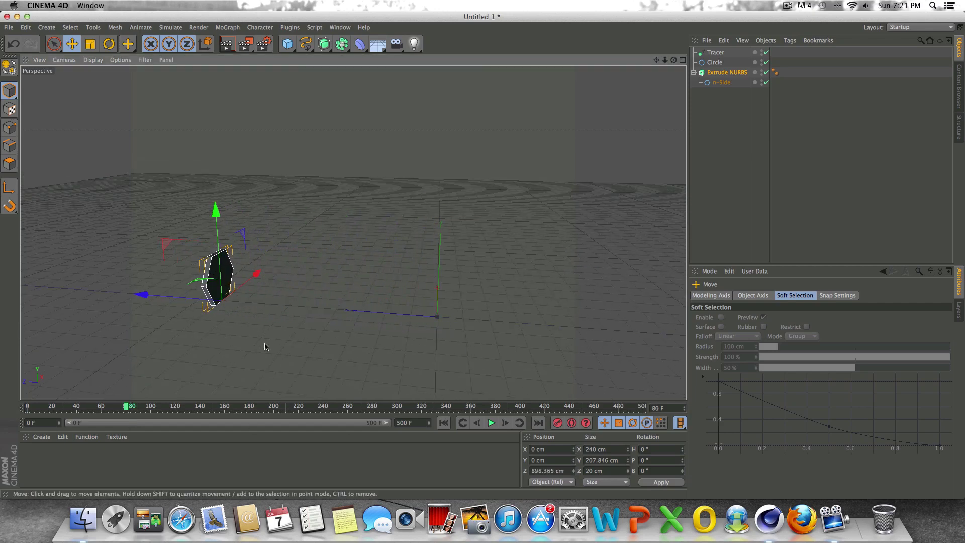
# - Record a keyframe for the Extrude NURBS at frame 80
pyautogui.click(555, 423)
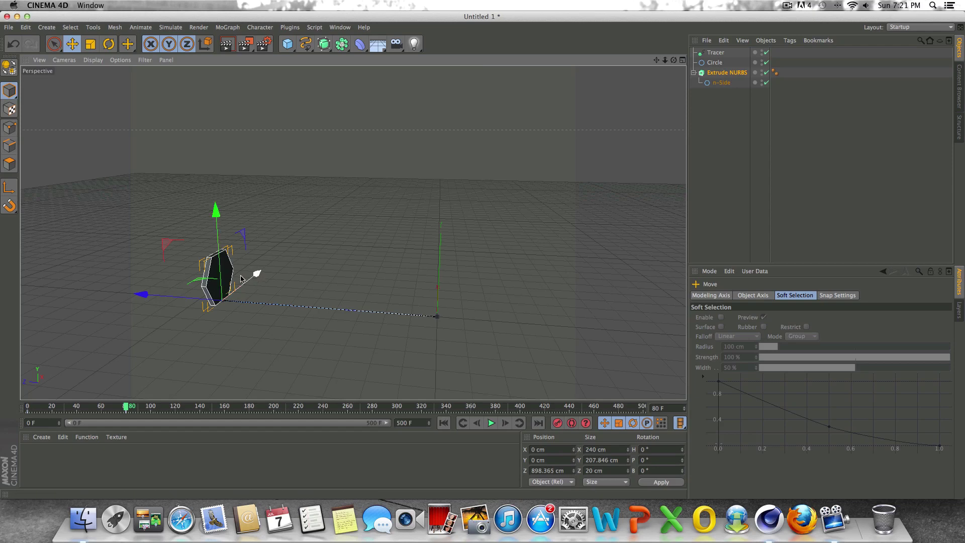
pyautogui.moveTo(182, 295); pyautogui.dragTo(116, 290)
pyautogui.moveTo(656, 61); pyautogui.dragTo(614, 68)
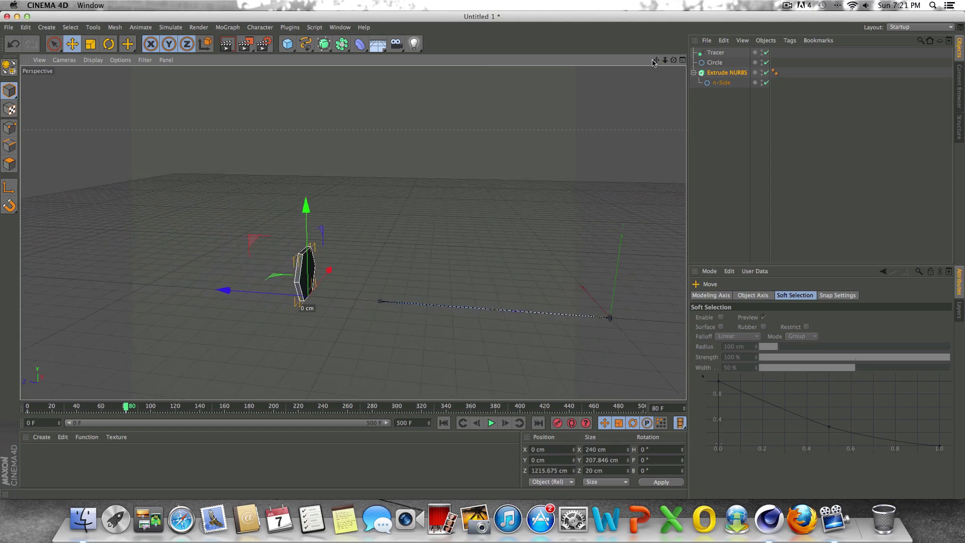
pyautogui.moveTo(290, 199); pyautogui.dragTo(289, 136)
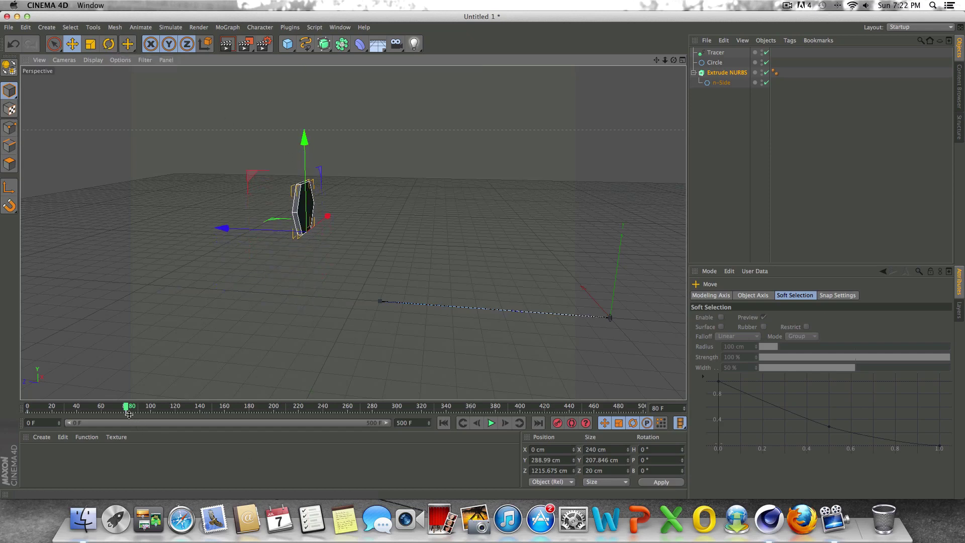
# - At frame 160, move the Extrude NURBS to about 429 cm in Y and 1539 cm in Z
pyautogui.moveTo(127, 407); pyautogui.dragTo(136, 409)
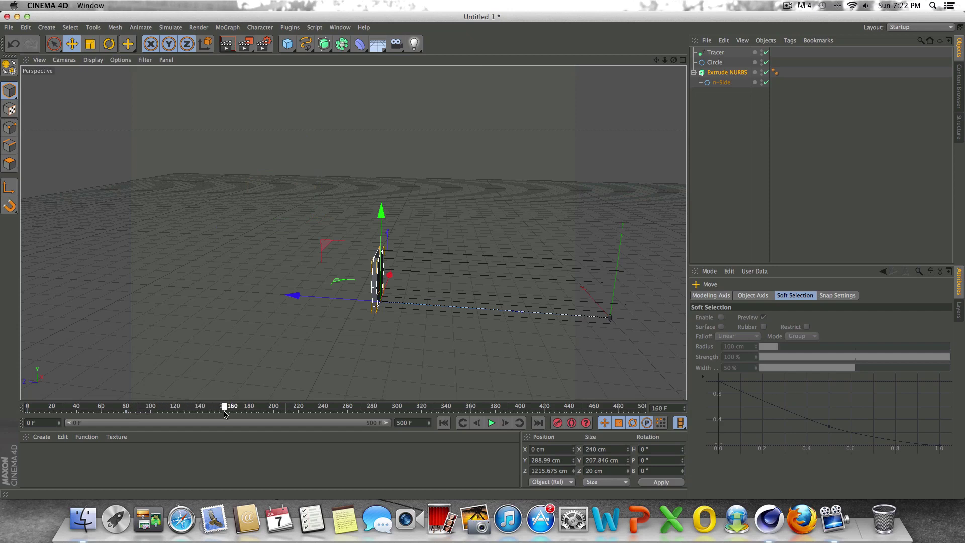
pyautogui.moveTo(287, 295); pyautogui.dragTo(182, 285)
pyautogui.moveTo(237, 217); pyautogui.dragTo(259, 149)
# - Rotate the Extrude NURBS around its bank axis to about 564° and record a keyframe at frame 160
pyautogui.click(109, 44)
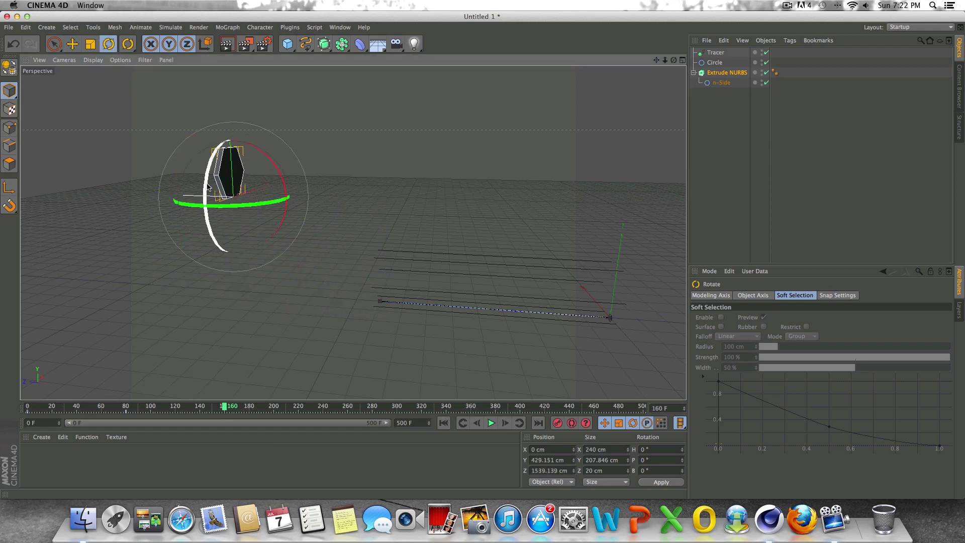
pyautogui.moveTo(207, 216); pyautogui.dragTo(323, 342)
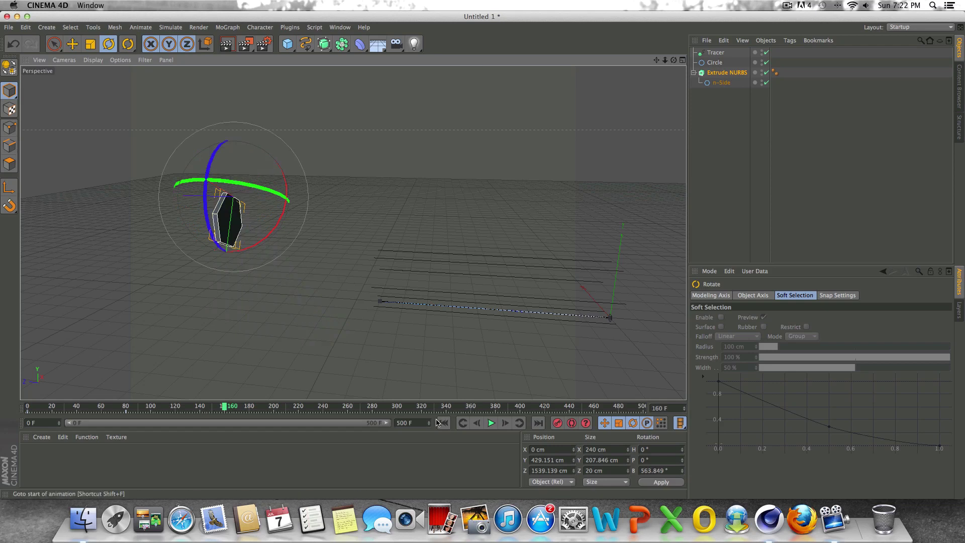
pyautogui.click(557, 423)
# - Play the animation twice from the first frame to check the hexagon's movement and the tracer lines, and return to the start
pyautogui.click(443, 423)
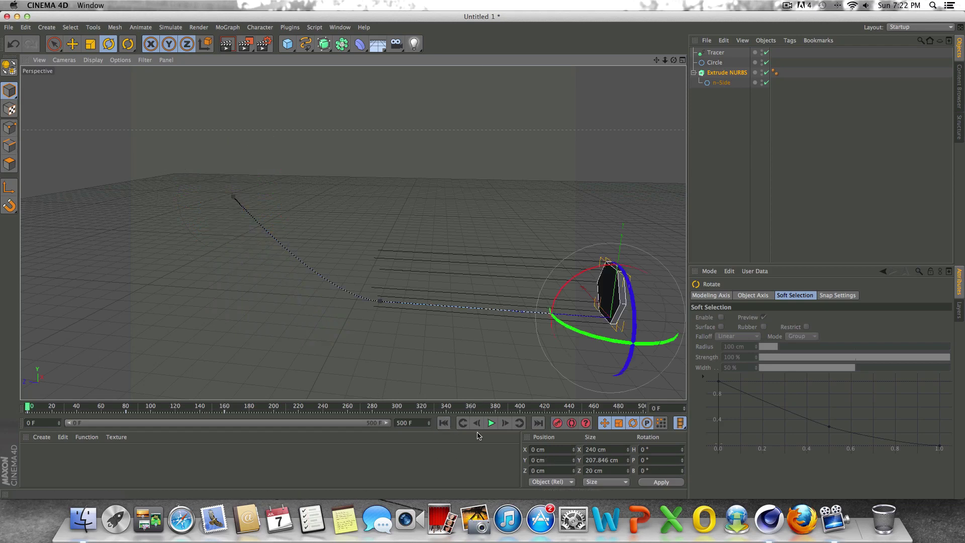
pyautogui.click(491, 423)
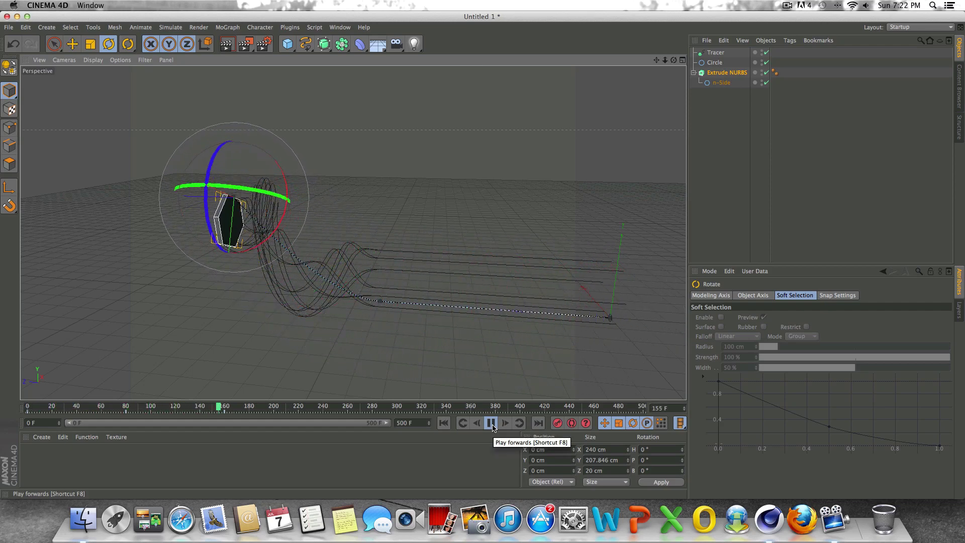
pyautogui.click(492, 426)
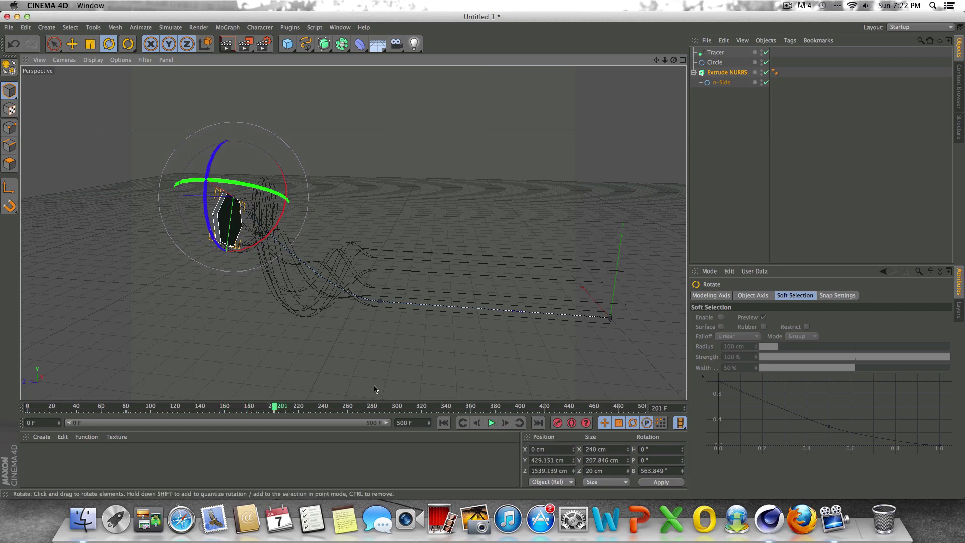
pyautogui.click(444, 424)
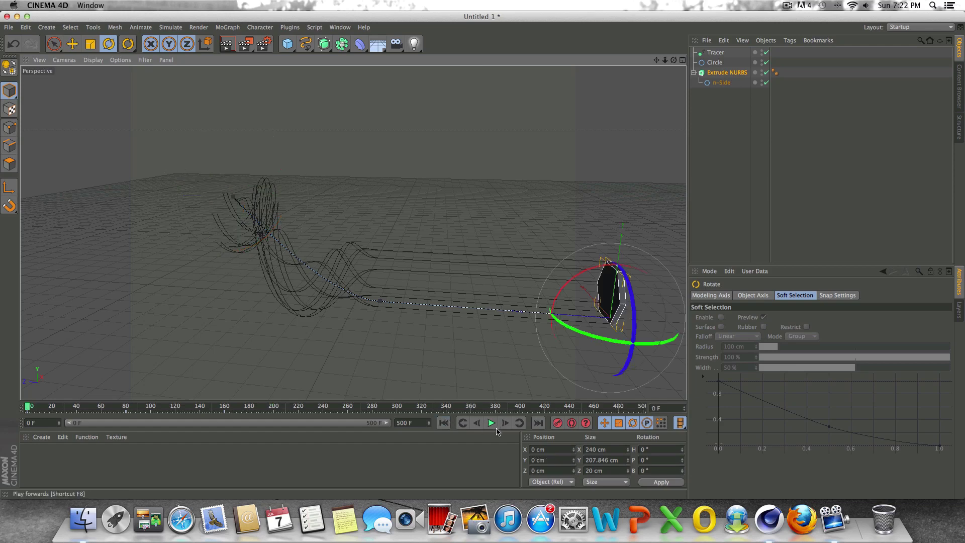
pyautogui.click(491, 423)
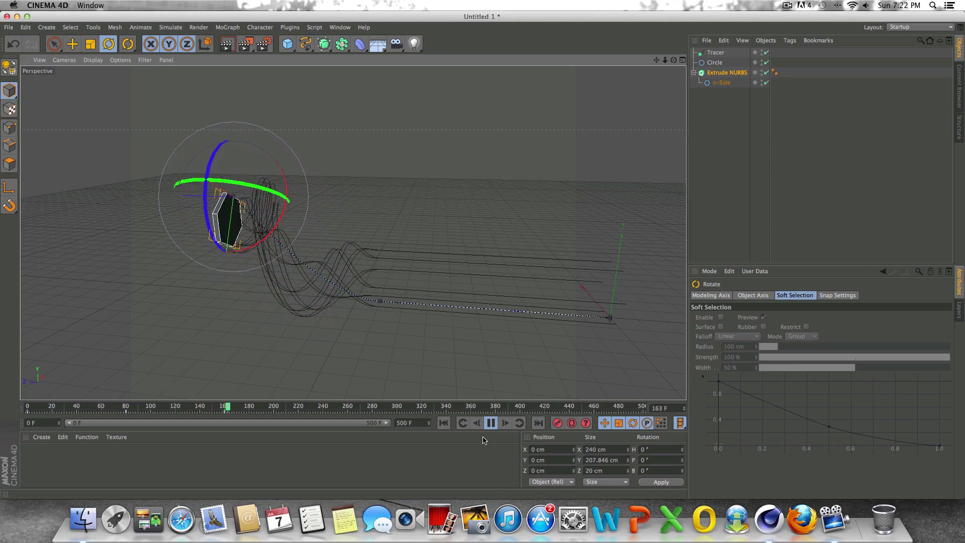
pyautogui.click(491, 423)
pyautogui.click(443, 423)
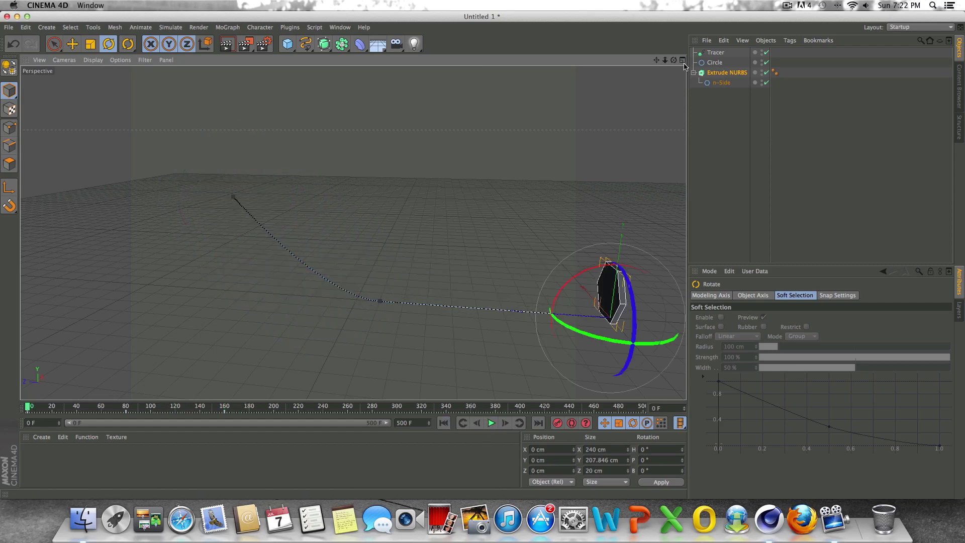
# - Preview the start of the animation from a view turned around the motion path, and rewind to frame 0
pyautogui.moveTo(675, 60)
pyautogui.mouseDown()
pyautogui.moveTo(664, 118)
pyautogui.moveTo(658, 60)
pyautogui.moveTo(696, 60)
pyautogui.moveTo(684, 60)
pyautogui.mouseUp()
pyautogui.moveTo(353, 233); pyautogui.dragTo(354, 234)
pyautogui.moveTo(675, 62); pyautogui.dragTo(547, 93)
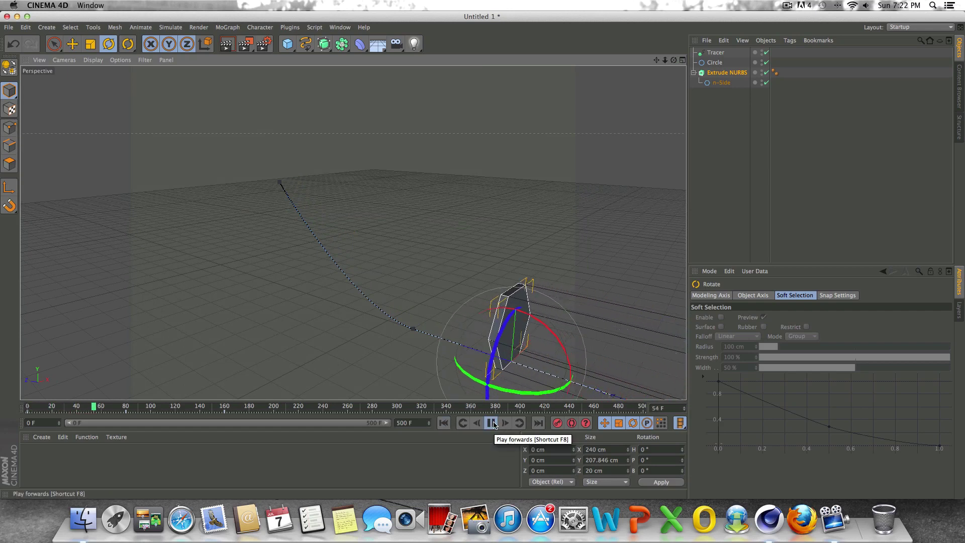
pyautogui.click(492, 423)
pyautogui.click(444, 422)
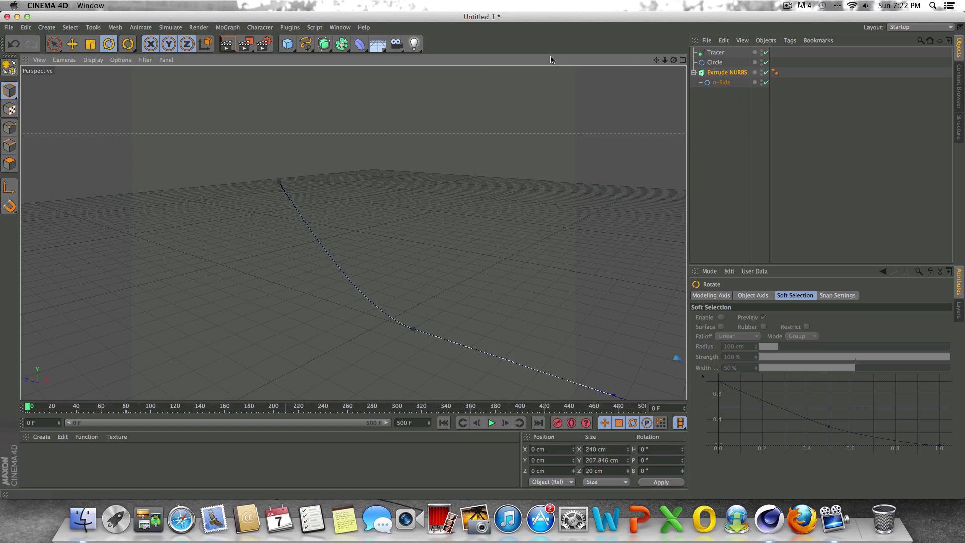
# - Reposition the motion path's frame 160 key farther along positive X and higher in Y, using the Perspective, Top and Front views
pyautogui.click(279, 184)
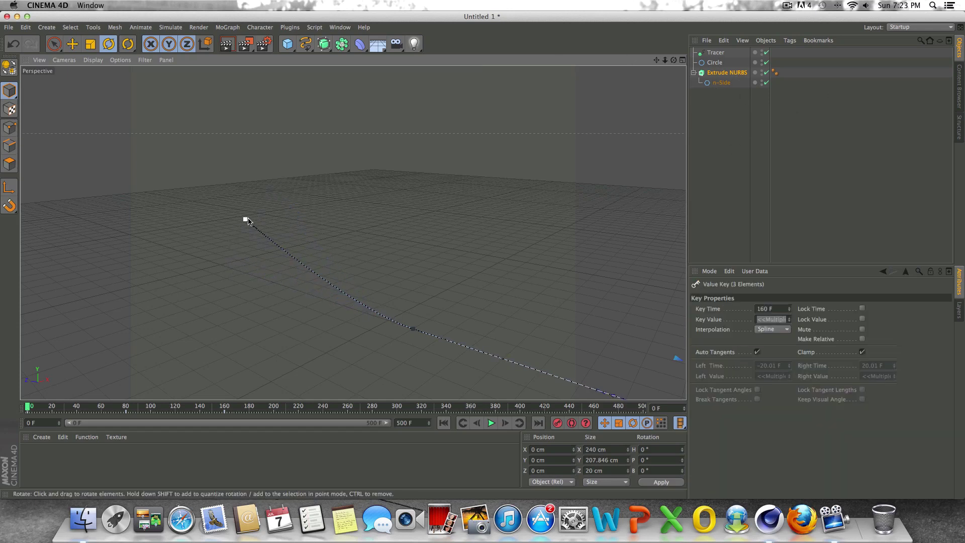
pyautogui.moveTo(676, 61); pyautogui.dragTo(527, 246)
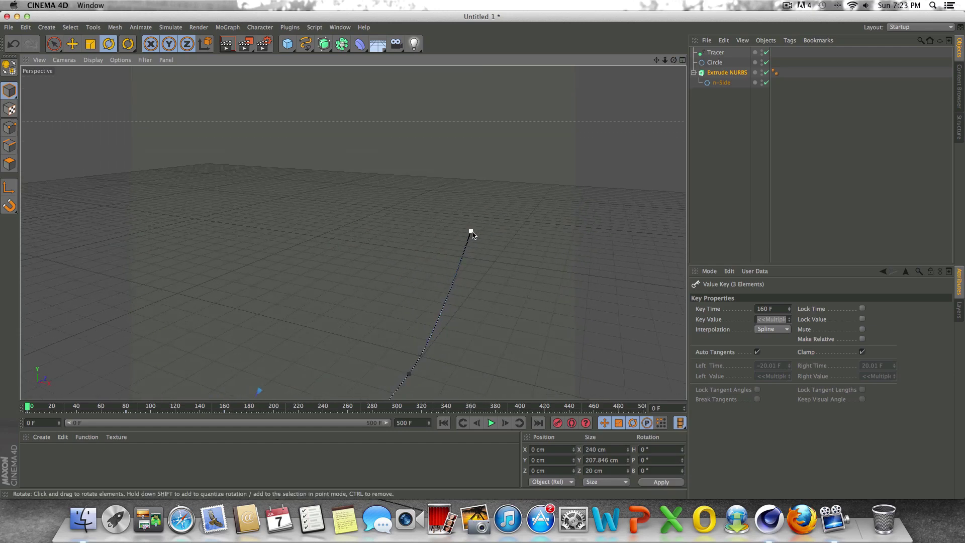
pyautogui.click(682, 60)
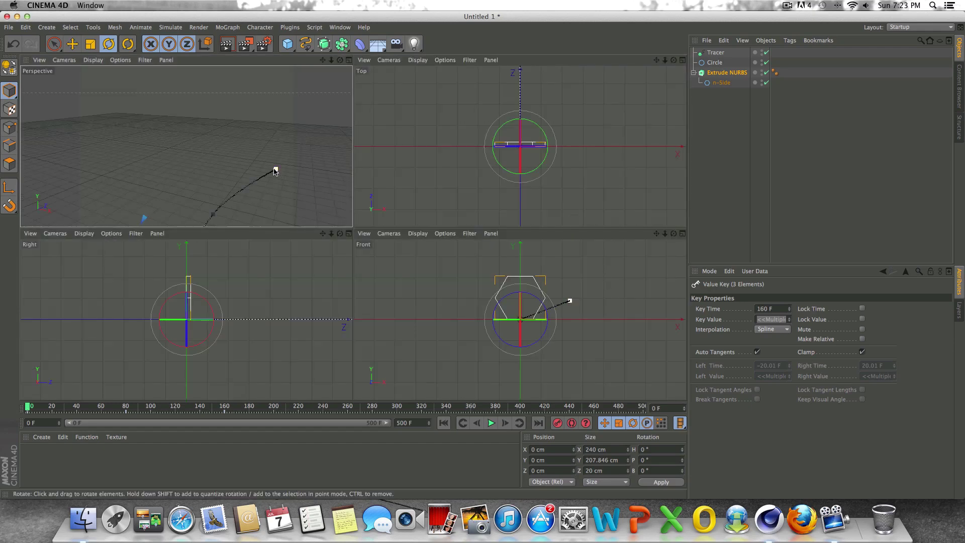
pyautogui.scroll(-3, 567, 176)
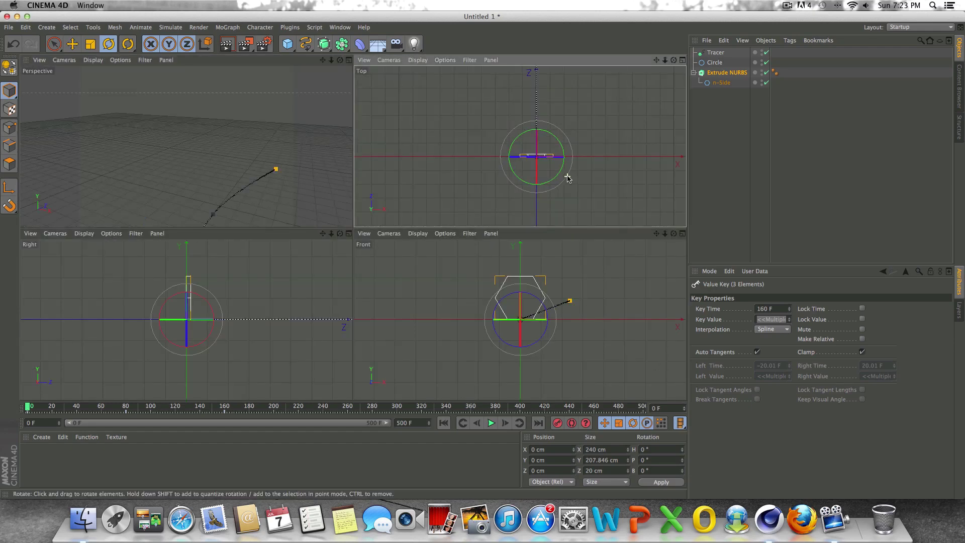
pyautogui.scroll(2, 564, 175)
pyautogui.moveTo(656, 59); pyautogui.dragTo(513, 169)
pyautogui.moveTo(561, 125); pyautogui.dragTo(598, 160)
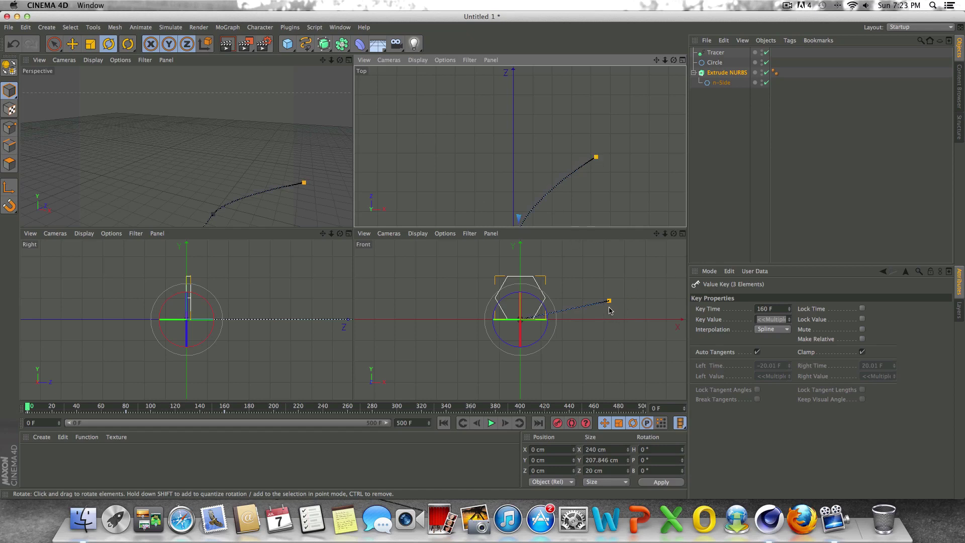
pyautogui.moveTo(610, 304); pyautogui.dragTo(612, 272)
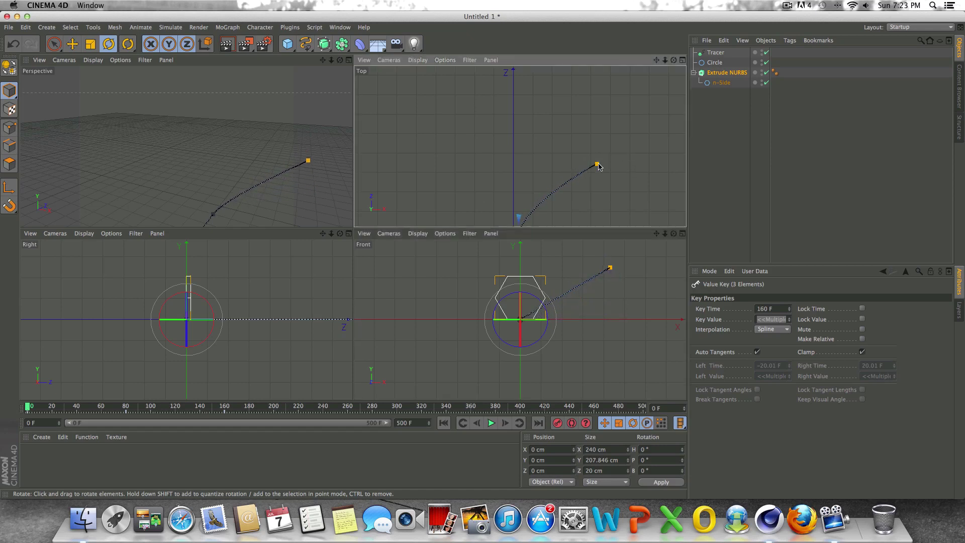
pyautogui.middleClick(350, 108)
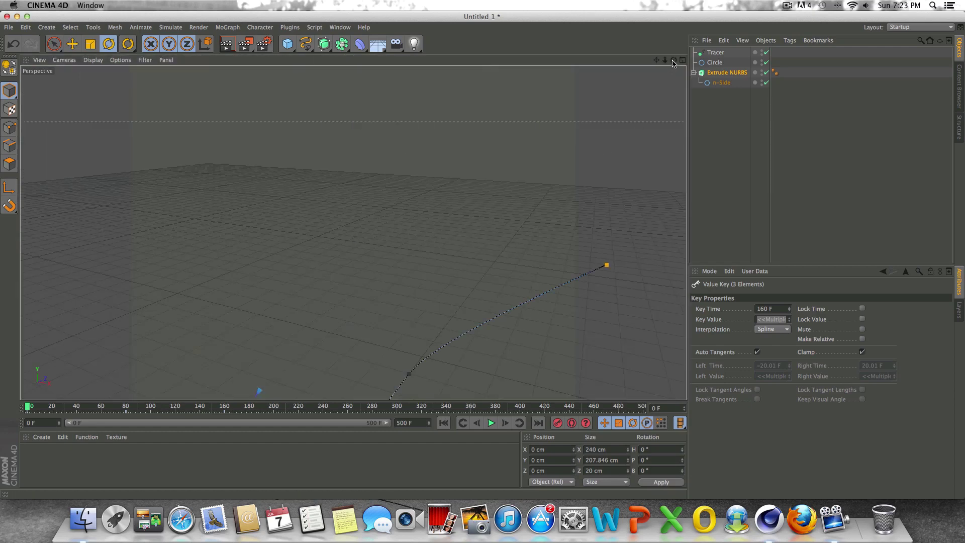
# - Add a keyframe for the Extrude NURBS at frame 47 and shift that key sideways to curve the first part of the motion path
pyautogui.moveTo(672, 61); pyautogui.dragTo(440, 219)
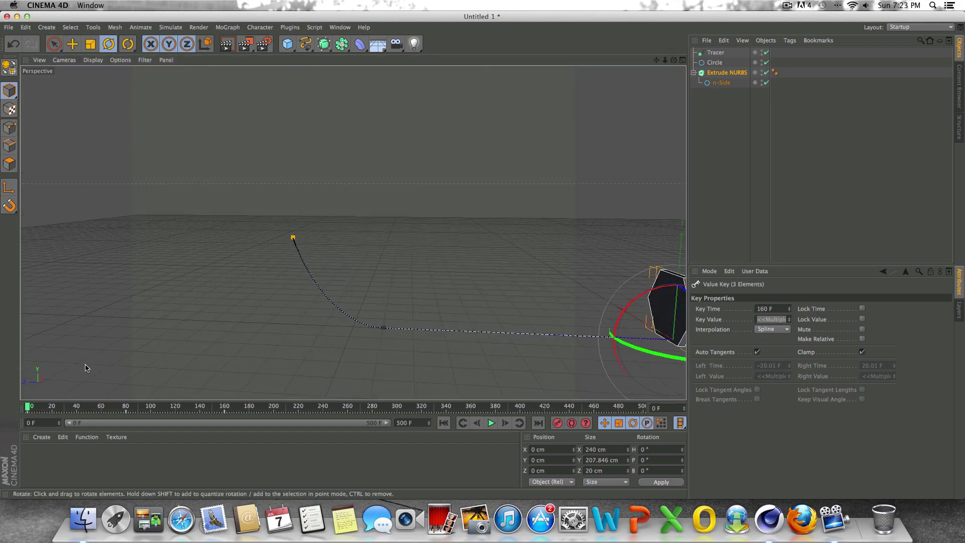
pyautogui.moveTo(29, 408); pyautogui.dragTo(86, 414)
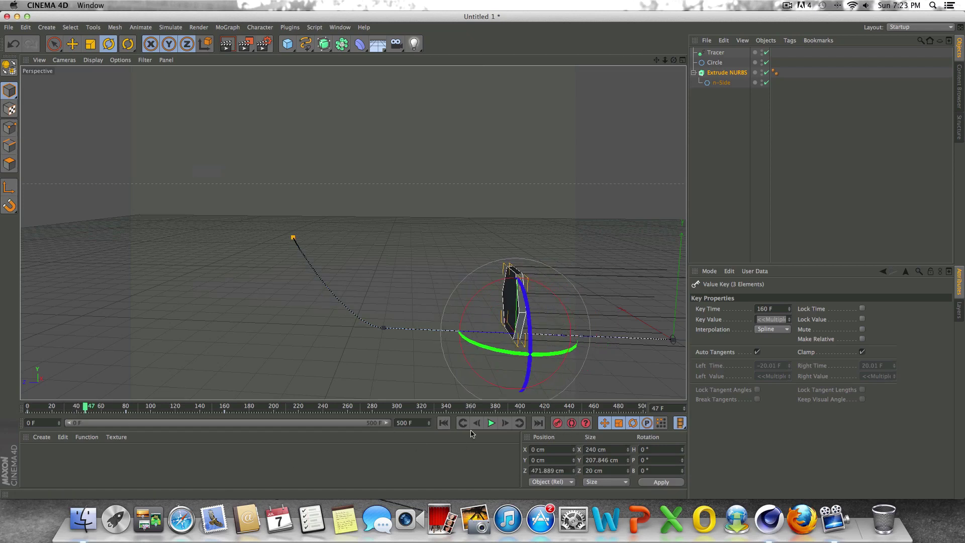
pyautogui.click(443, 422)
pyautogui.click(515, 333)
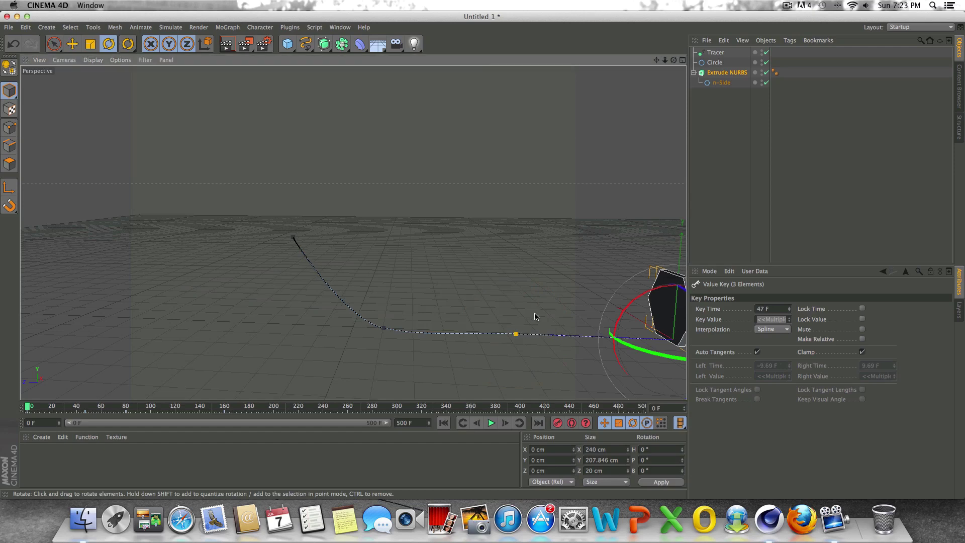
pyautogui.moveTo(664, 60); pyautogui.dragTo(499, 310)
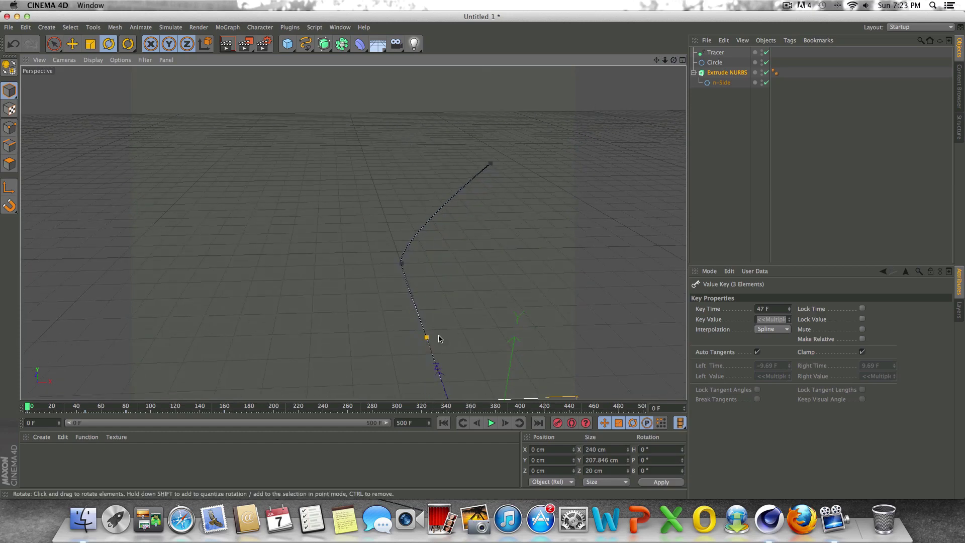
pyautogui.moveTo(428, 341); pyautogui.dragTo(382, 340)
# - Play back the reshaped animation and examine the tracer trails from several angles, returning to frame 0
pyautogui.moveTo(678, 62); pyautogui.dragTo(351, 231)
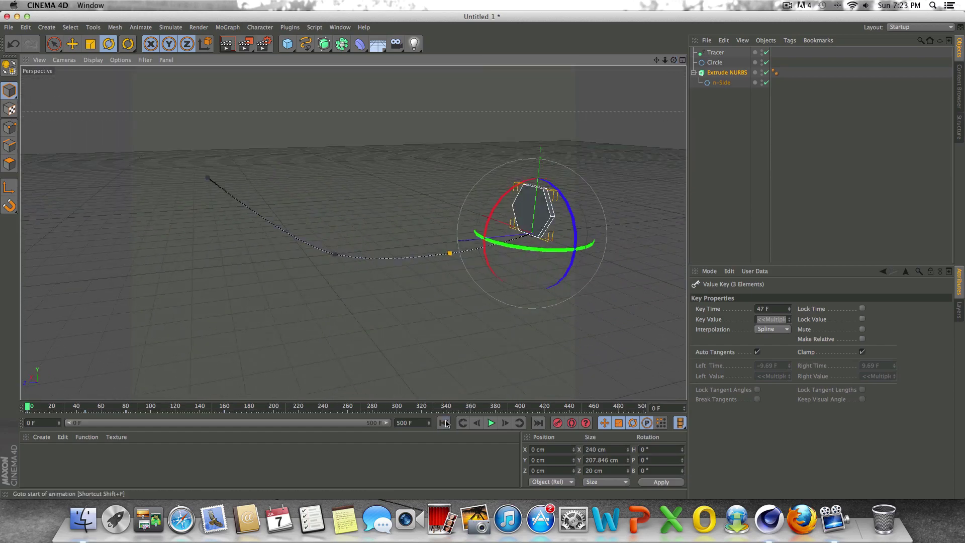
pyautogui.click(492, 422)
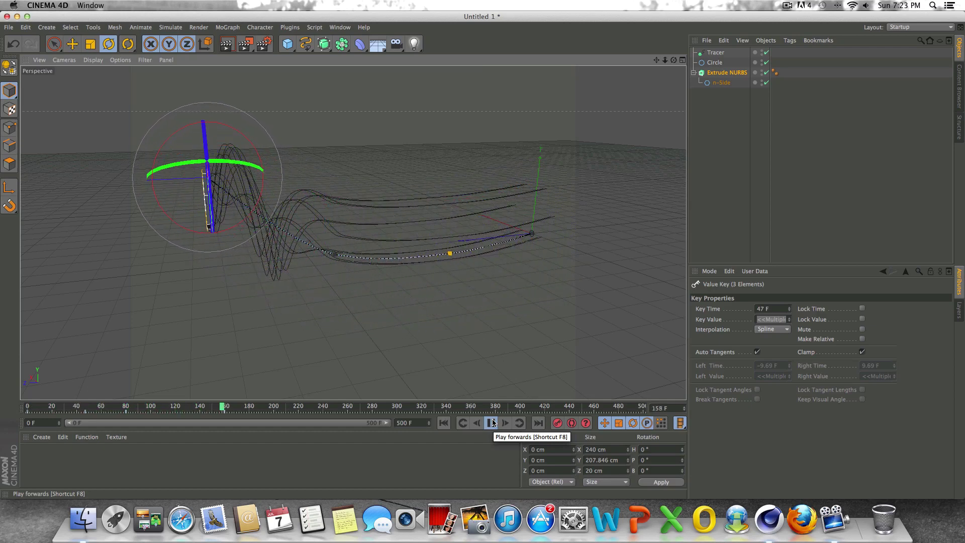
pyautogui.click(492, 422)
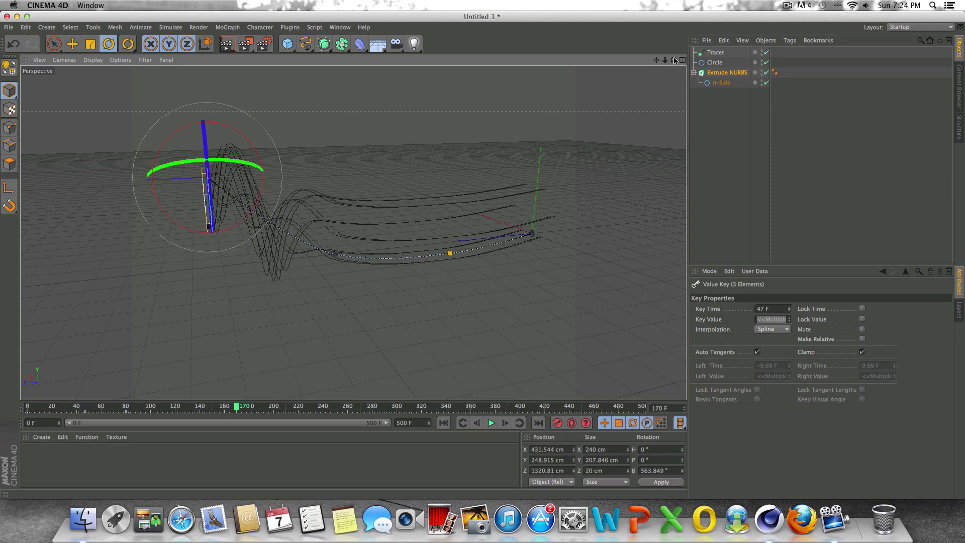
pyautogui.moveTo(674, 59); pyautogui.dragTo(563, 153)
pyautogui.moveTo(175, 91); pyautogui.dragTo(669, 72)
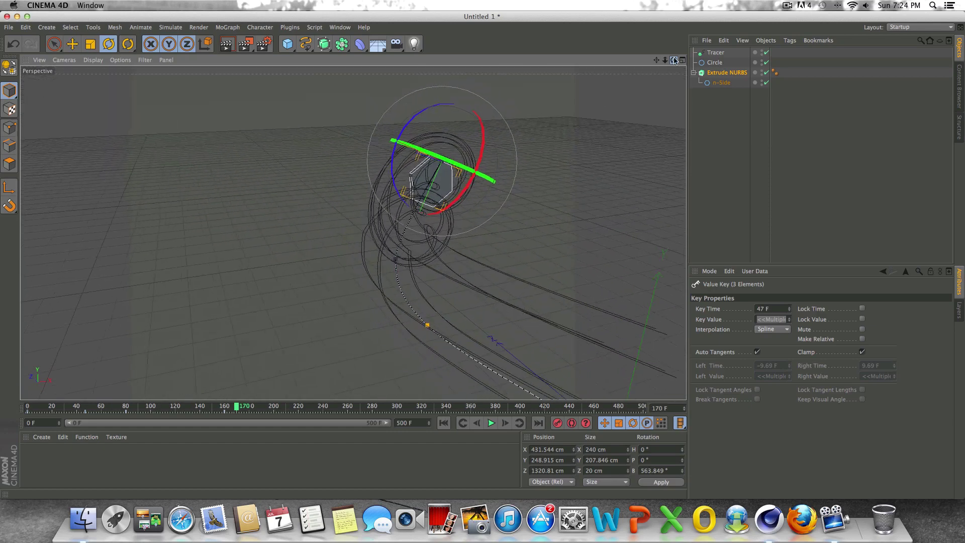
pyautogui.click(443, 422)
pyautogui.click(491, 423)
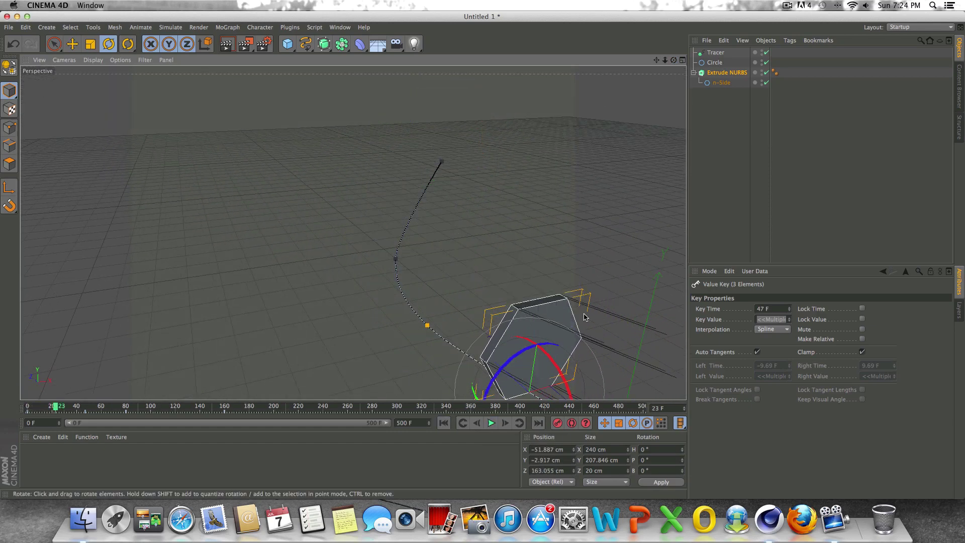
pyautogui.click(445, 423)
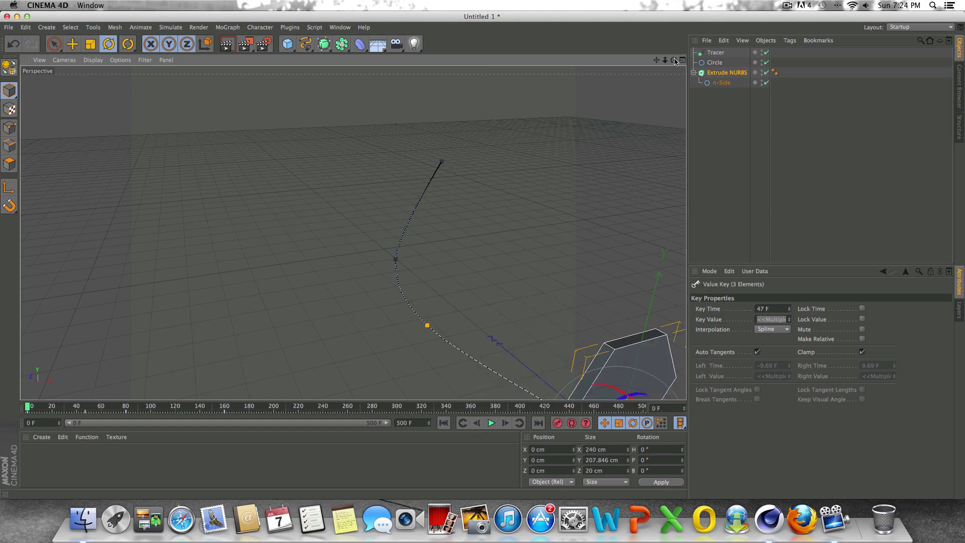
# - Play the animation to frame 54 and render the perspective view at that frame, clearing the object selection to close the preview
pyautogui.moveTo(675, 60); pyautogui.dragTo(351, 230)
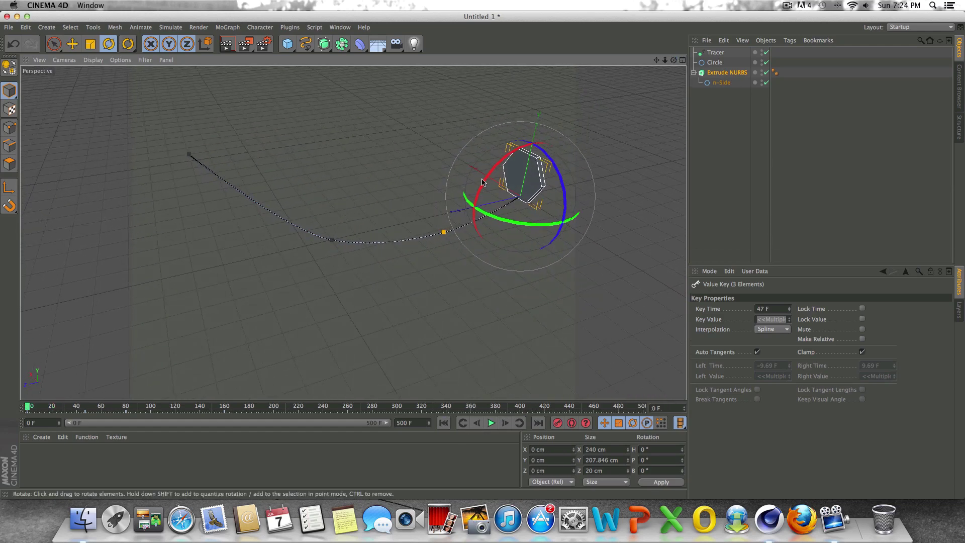
pyautogui.click(490, 423)
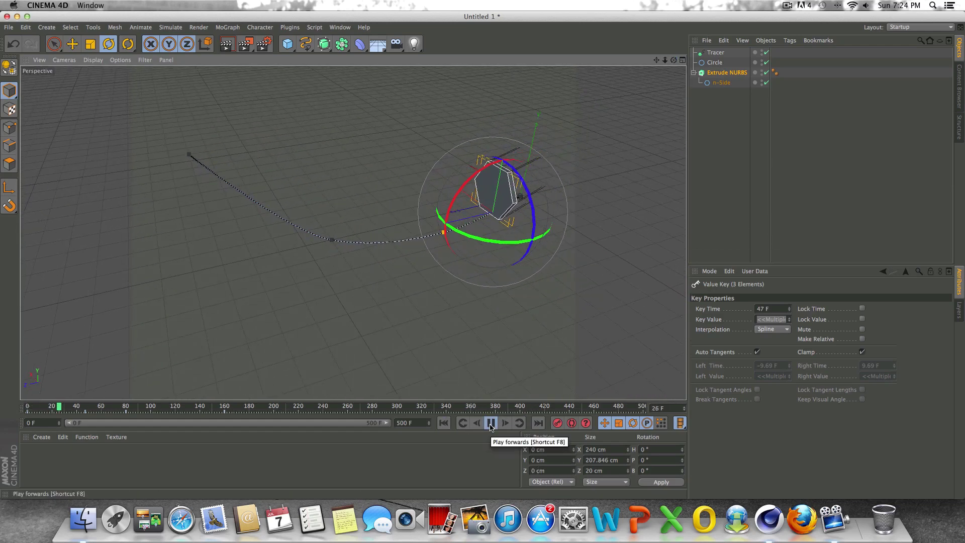
pyautogui.click(491, 423)
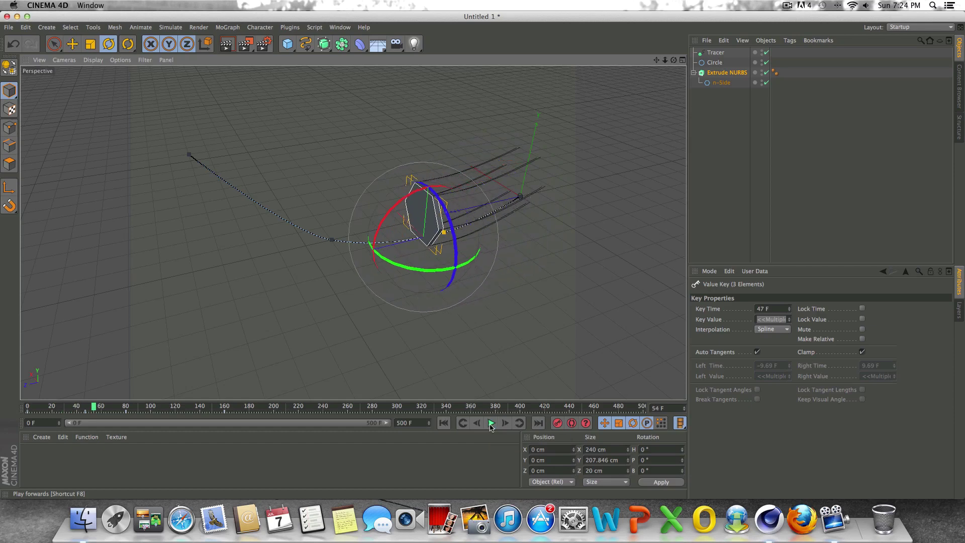
pyautogui.click(226, 44)
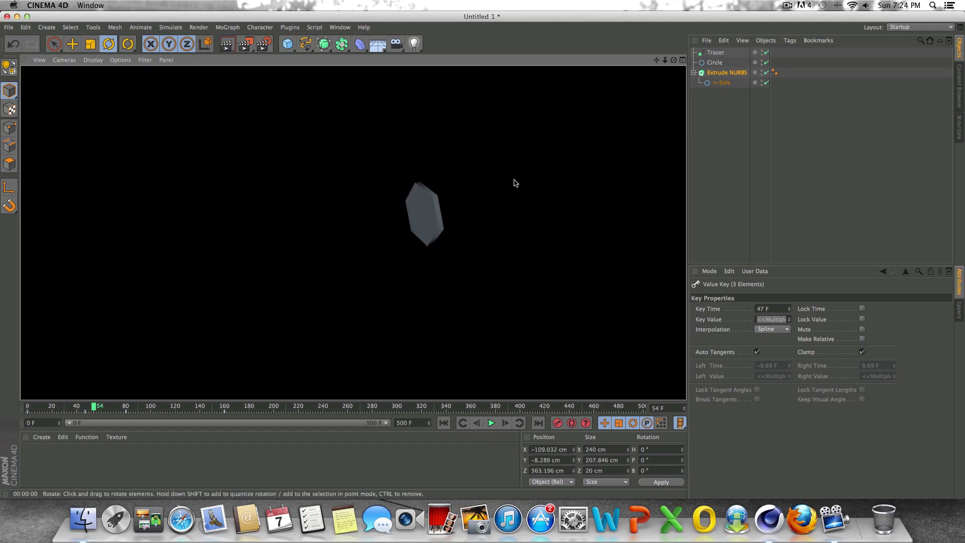
pyautogui.click(752, 173)
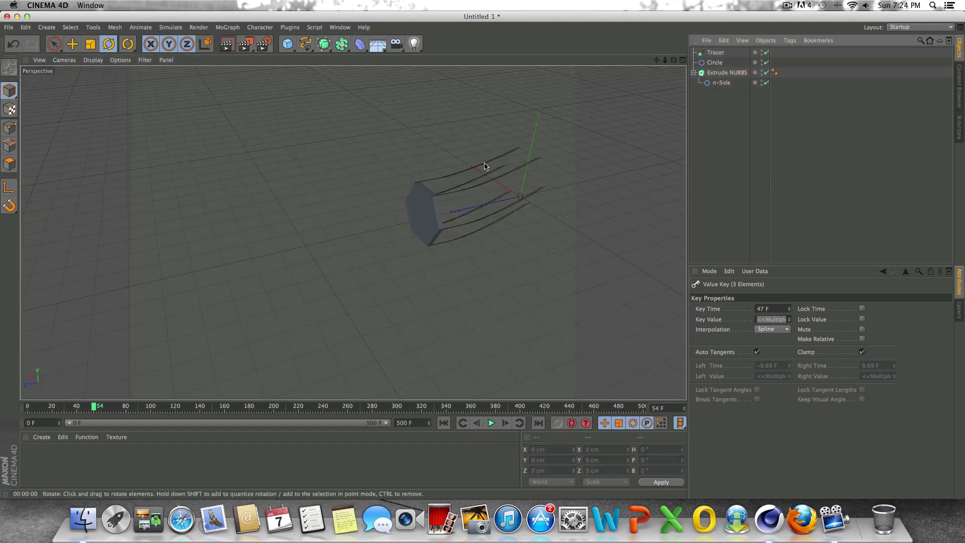
# - Return to frame 0, add a Sweep NURBS object, and nest the Tracer and the Circle inside it
pyautogui.click(443, 423)
pyautogui.scroll(5, 559, 147)
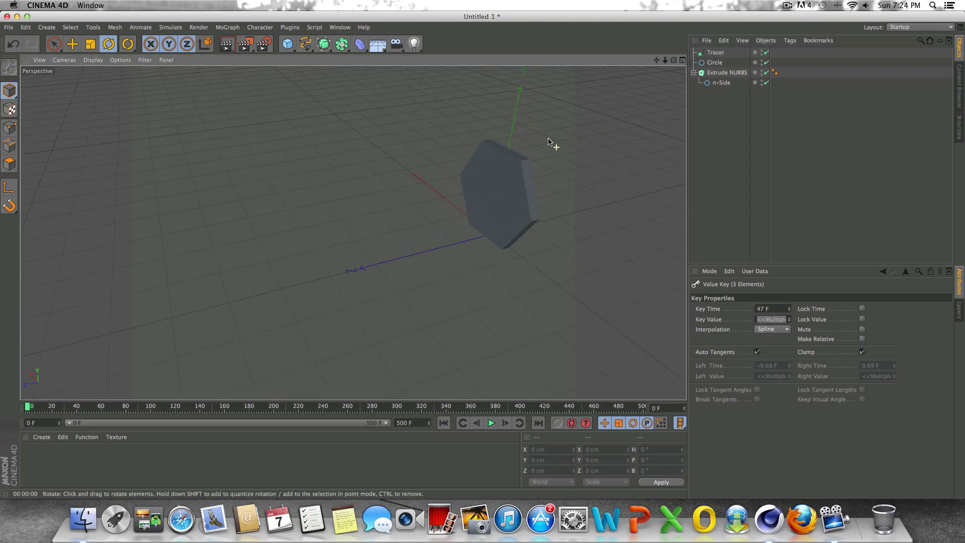
pyautogui.moveTo(674, 61); pyautogui.dragTo(668, 68)
pyautogui.moveTo(353, 232); pyautogui.dragTo(351, 233)
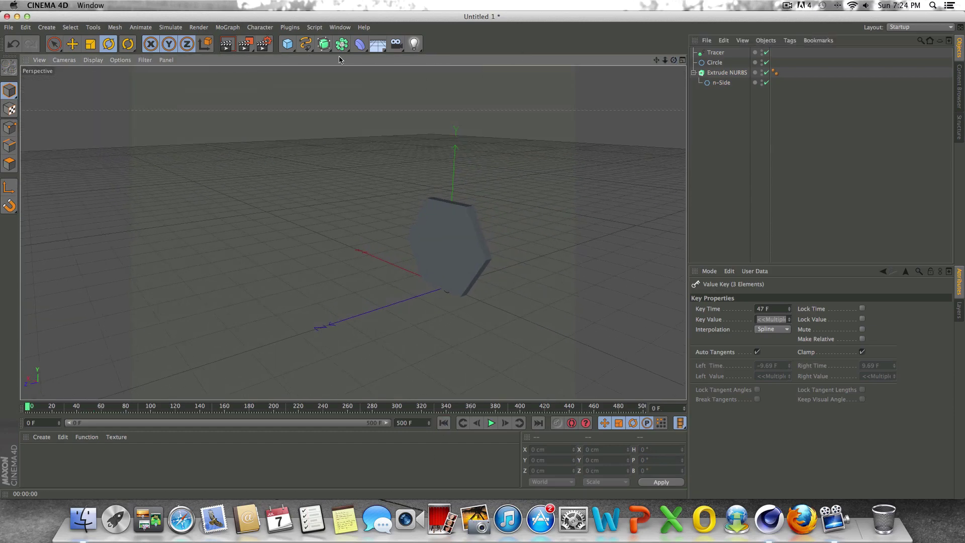
pyautogui.moveTo(323, 44); pyautogui.dragTo(352, 61)
pyautogui.click(366, 89)
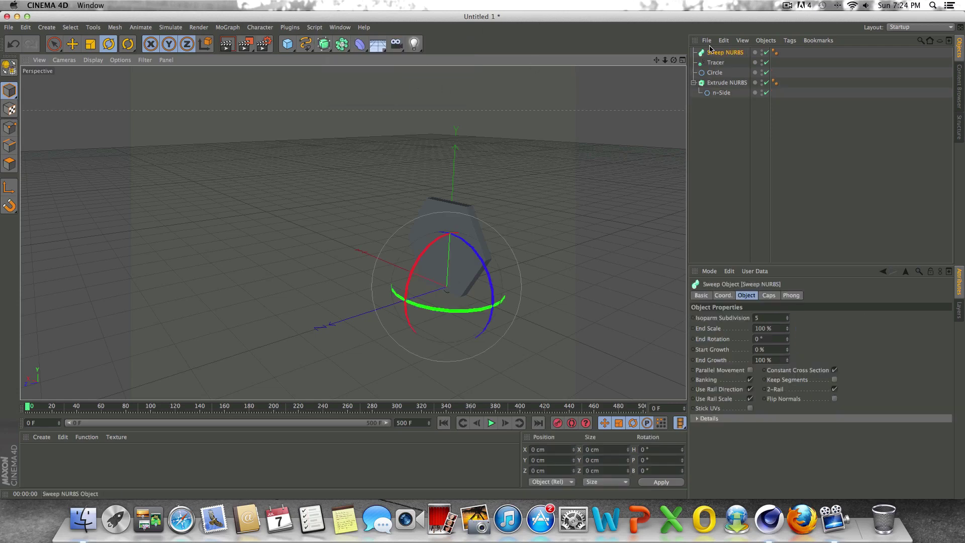
pyautogui.moveTo(784, 76); pyautogui.dragTo(716, 54)
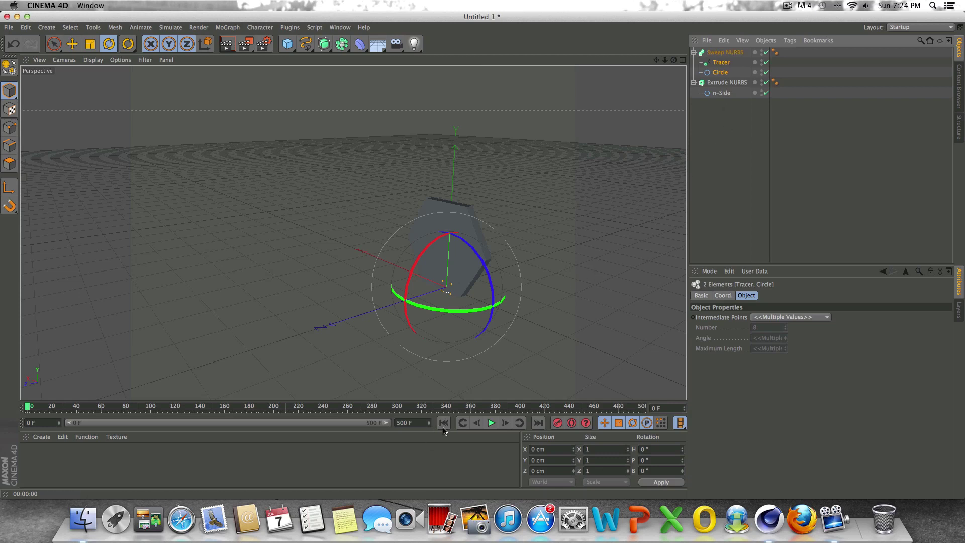
# - Preview the sweep from frame 0, rewind, and place the Circle above the Tracer inside the Sweep NURBS
pyautogui.click(488, 424)
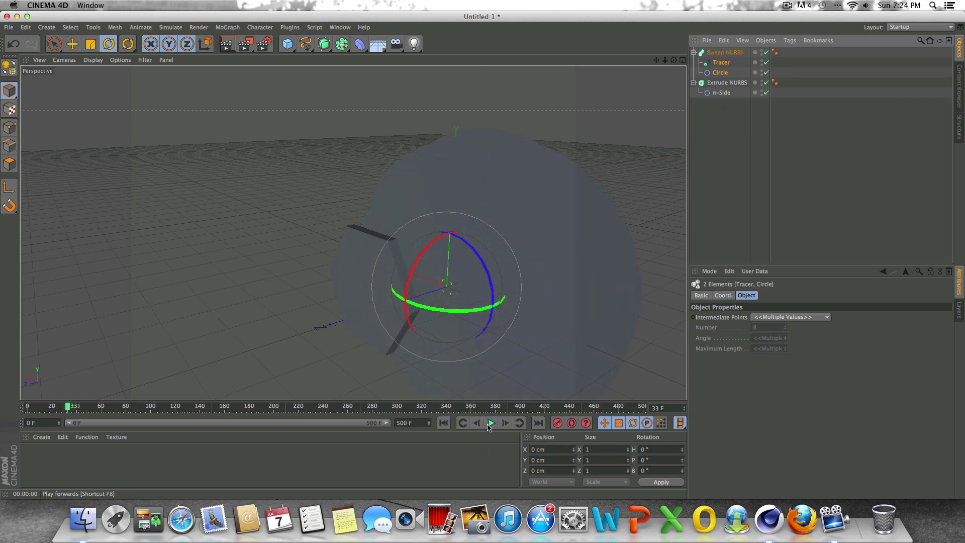
pyautogui.click(490, 423)
pyautogui.click(443, 423)
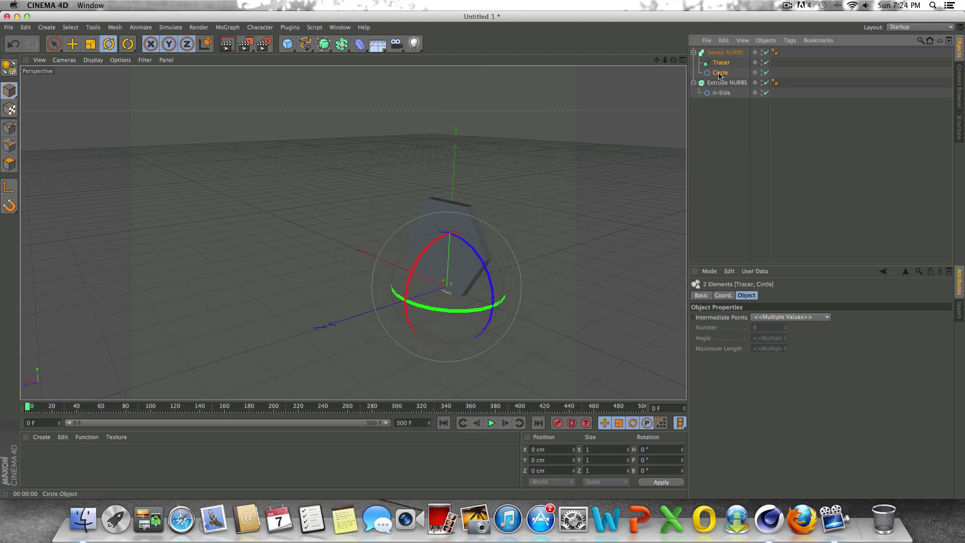
pyautogui.click(719, 74)
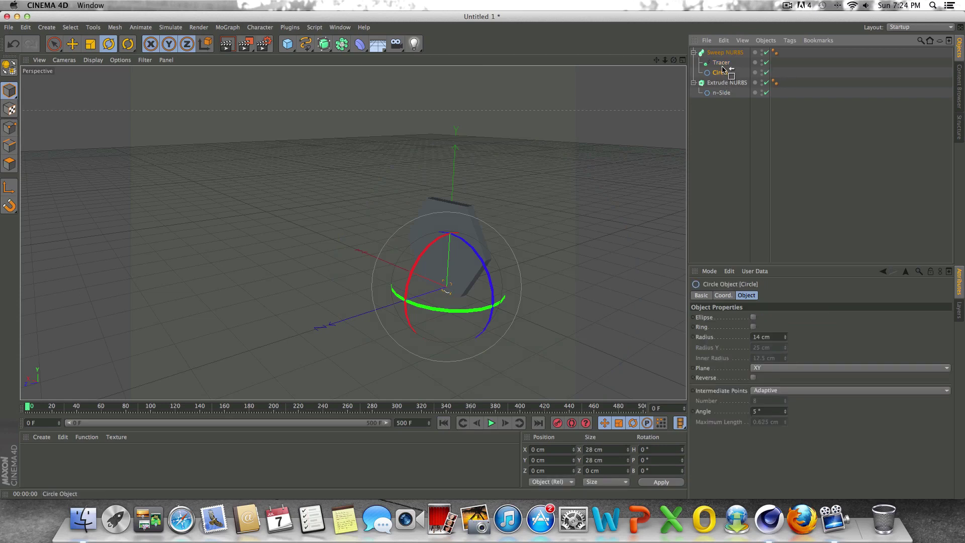
pyautogui.moveTo(722, 61); pyautogui.dragTo(722, 60)
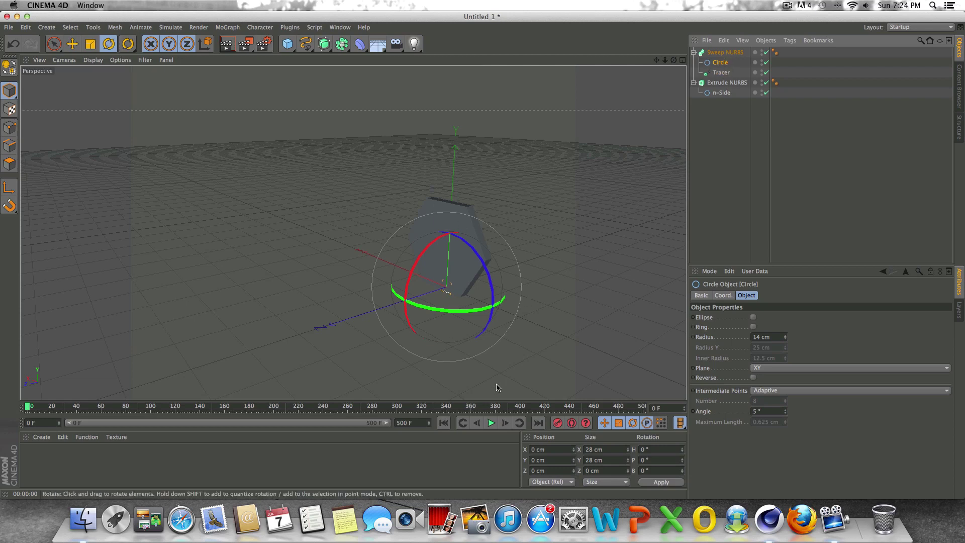
# - Play the animation to frame 150 to check the swept tubes, pausing at frame 62 to adjust the perspective view
pyautogui.click(491, 423)
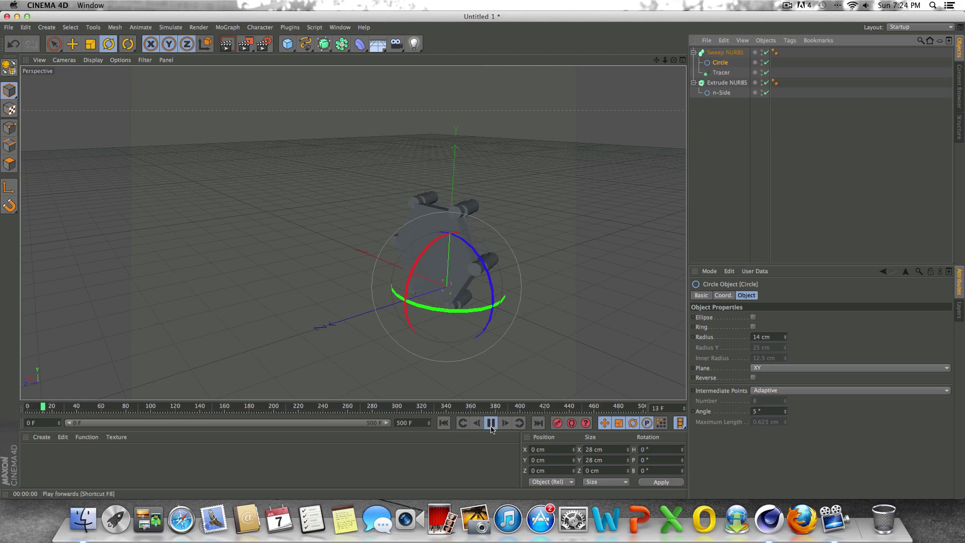
pyautogui.click(492, 426)
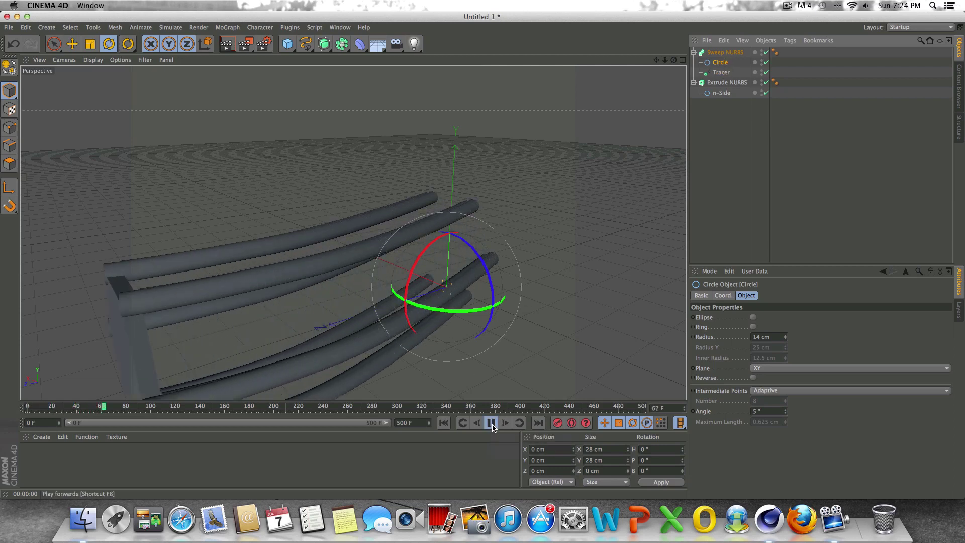
pyautogui.scroll(-5, 345, 276)
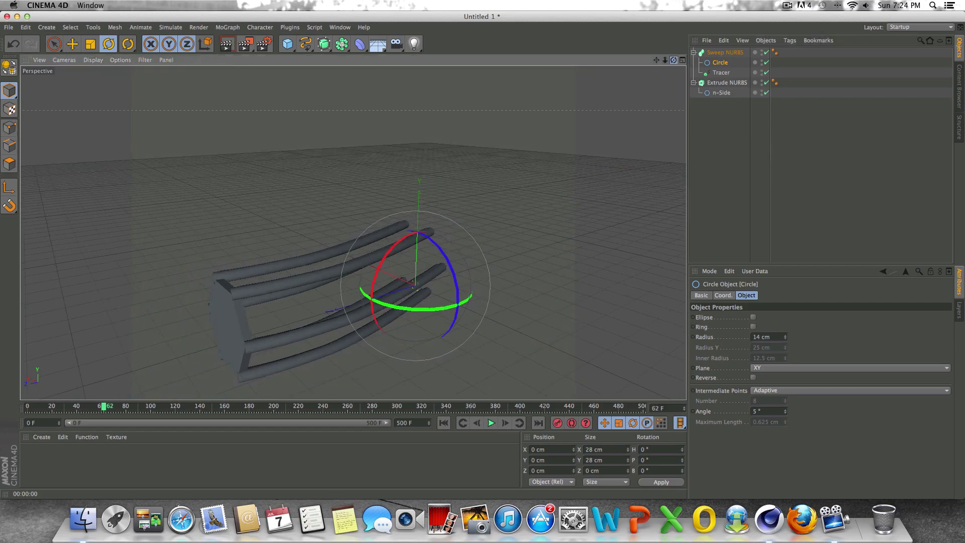
pyautogui.keyDown('alt'); pyautogui.moveTo(353, 232); pyautogui.dragTo(352, 231); pyautogui.keyUp('alt')
pyautogui.click(491, 423)
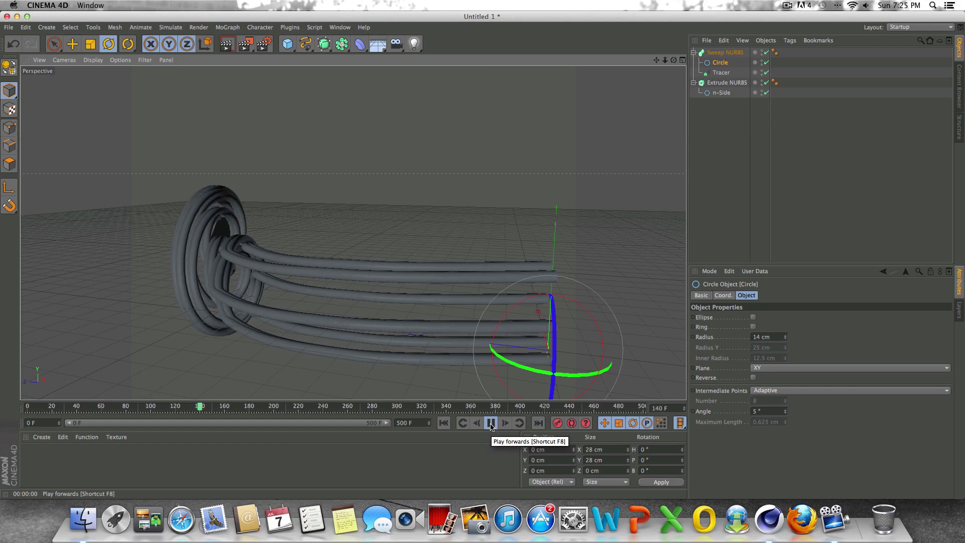
pyautogui.click(491, 424)
# - Inspect the tubes from several angles and render the perspective view at frame 150 with the hexagon's face visible
pyautogui.moveTo(673, 60)
pyautogui.mouseDown()
pyautogui.moveTo(743, 86)
pyautogui.moveTo(659, 51)
pyautogui.mouseUp()
pyautogui.moveTo(353, 233); pyautogui.dragTo(619, 94)
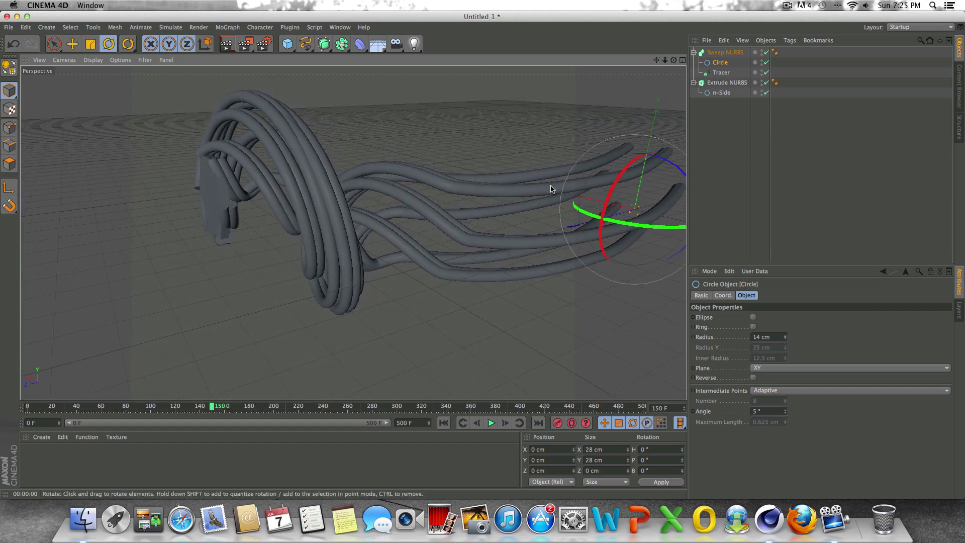
pyautogui.moveTo(673, 59); pyautogui.dragTo(387, 168)
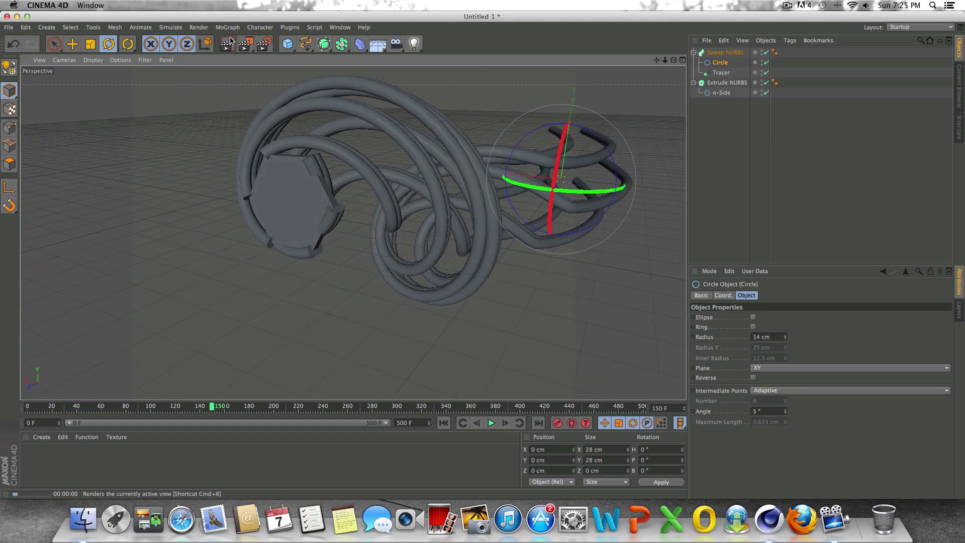
pyautogui.click(246, 50)
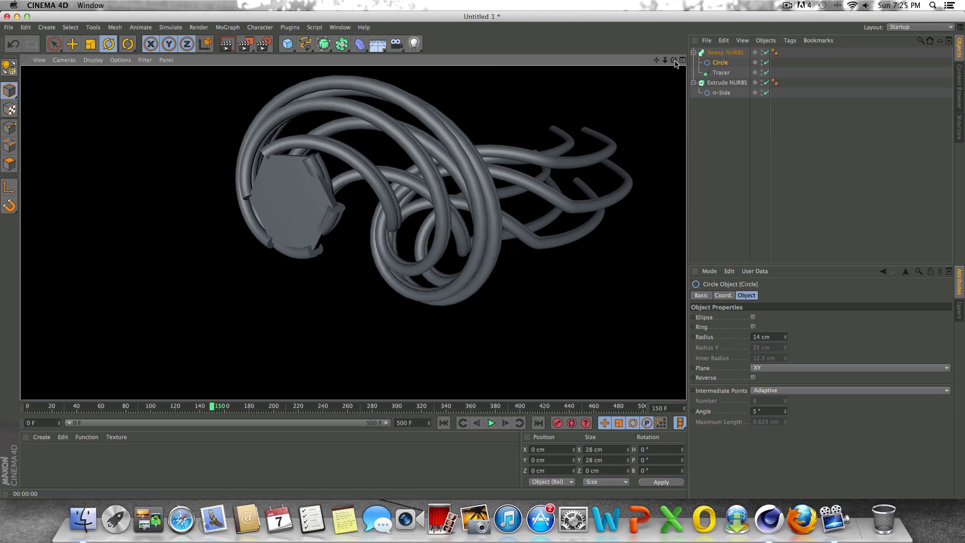
pyautogui.moveTo(673, 60); pyautogui.dragTo(352, 232)
# - Add a Compositing tag to the Extrude NURBS and disable Seen by Camera for it
pyautogui.click(712, 83)
pyautogui.rightClick(713, 83)
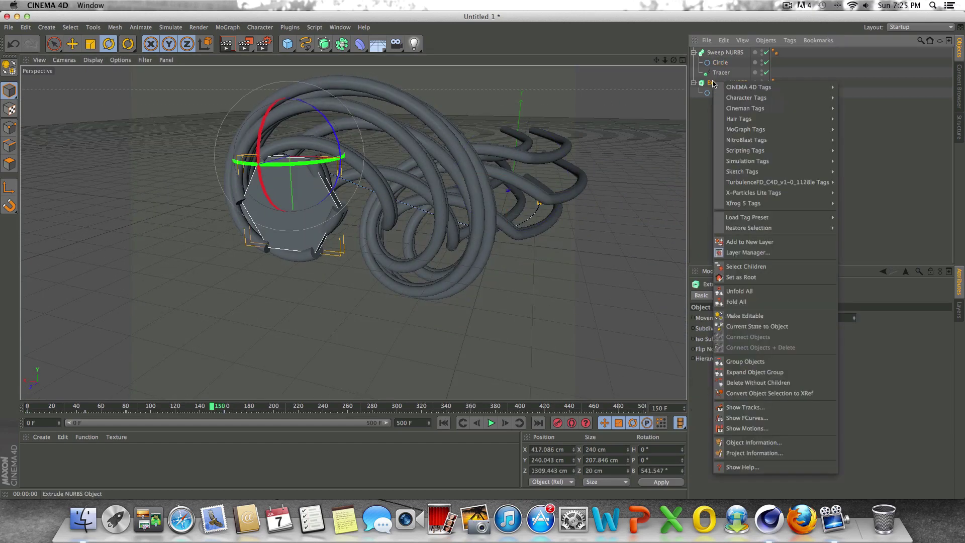
pyautogui.moveTo(735, 90)
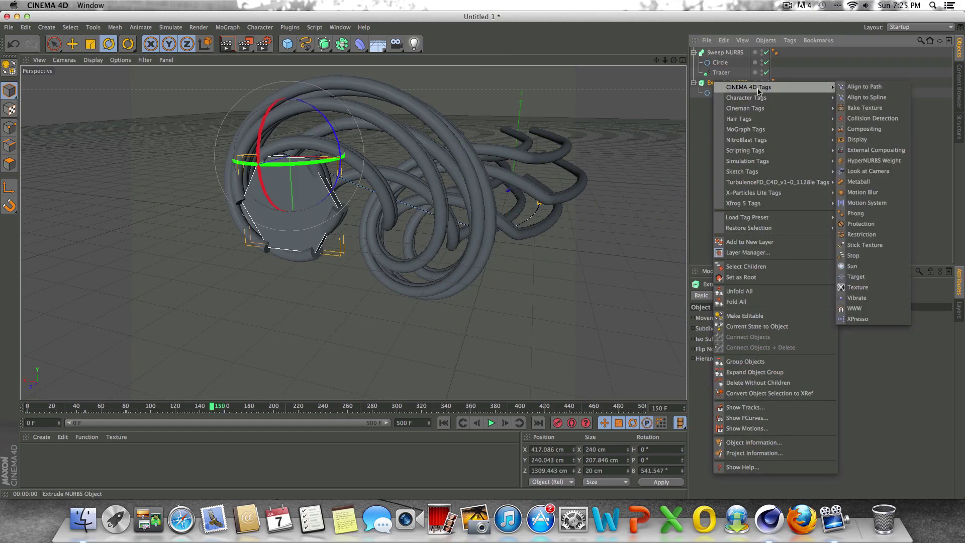
pyautogui.click(852, 130)
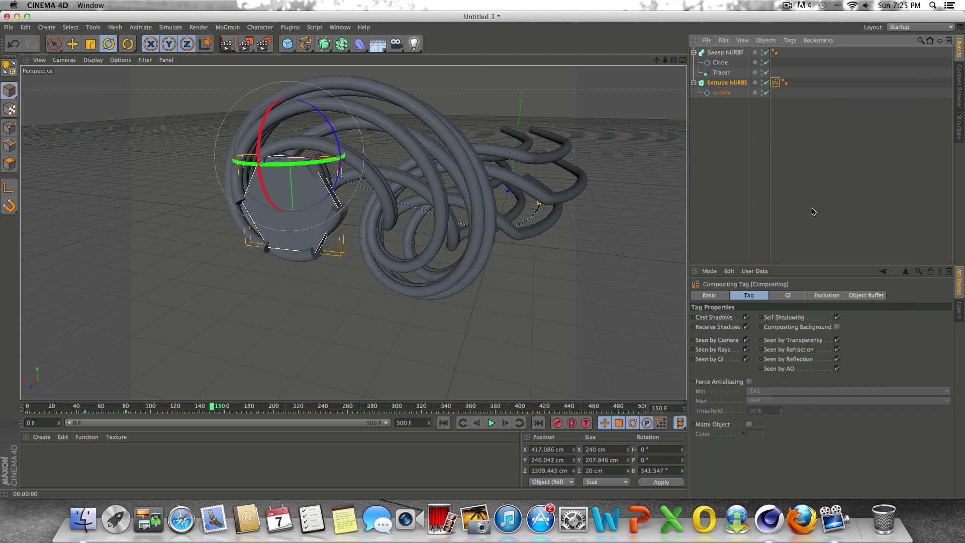
pyautogui.click(746, 341)
pyautogui.click(738, 167)
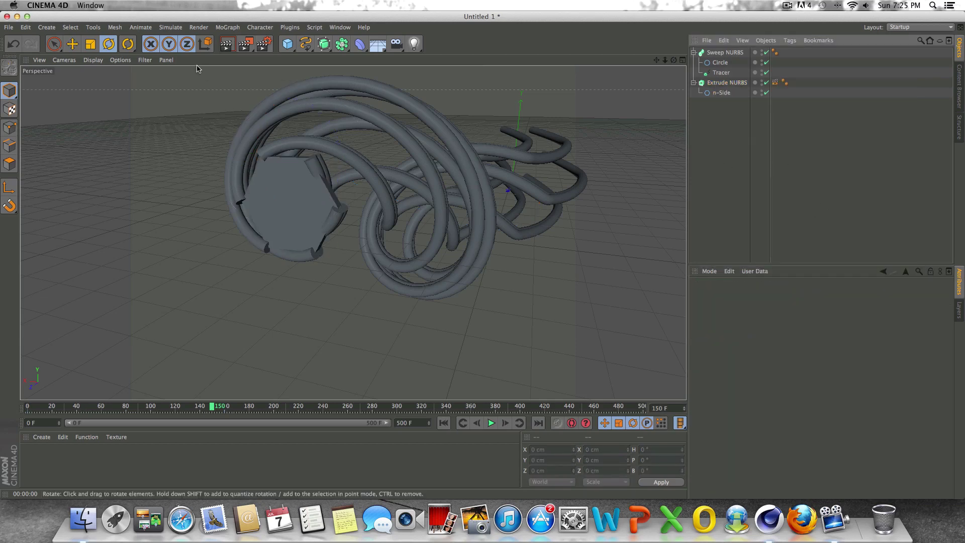
# - Render the perspective view at frame 150 from two different angles to check the trails without the hexagon
pyautogui.click(225, 45)
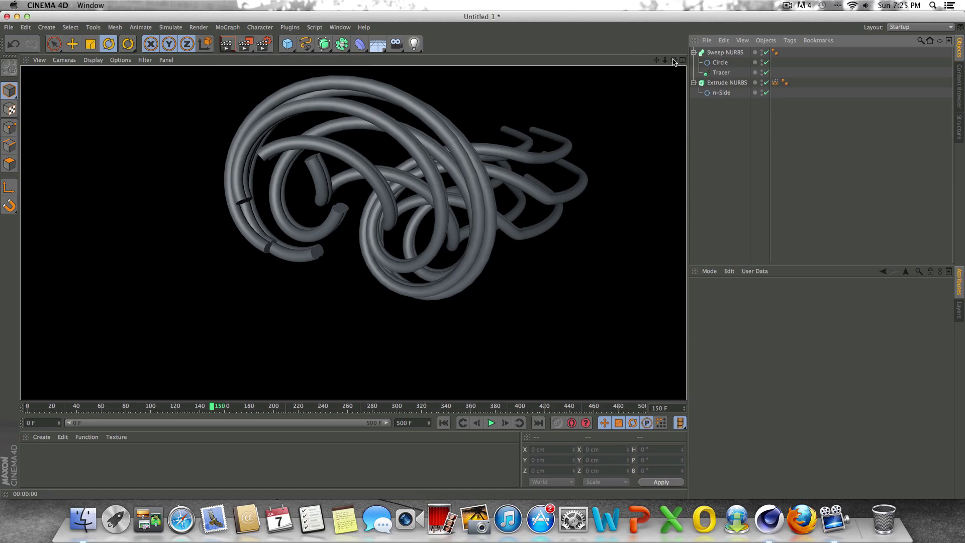
pyautogui.moveTo(673, 60); pyautogui.dragTo(693, 65)
pyautogui.moveTo(550, 72); pyautogui.dragTo(284, 54)
pyautogui.press('super+r')
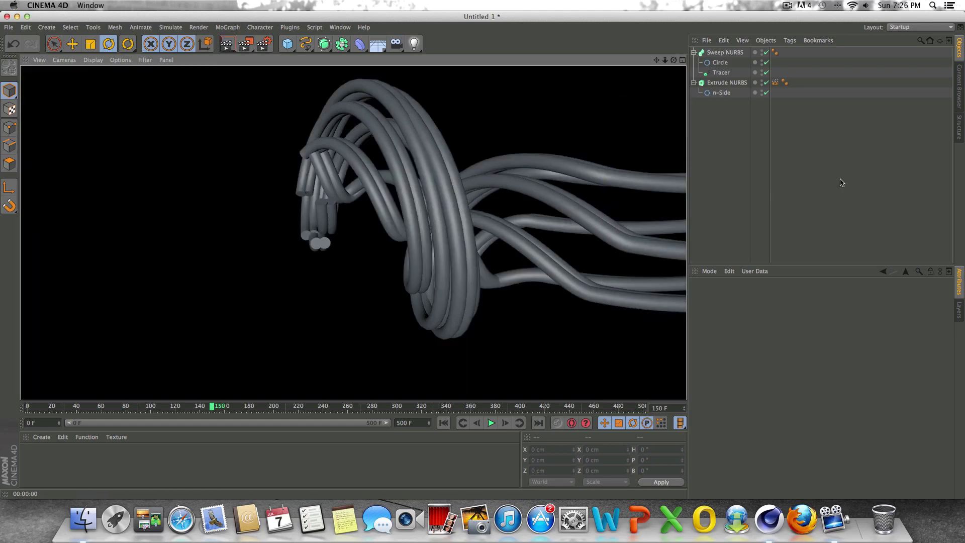
pyautogui.moveTo(665, 60); pyautogui.dragTo(576, 178)
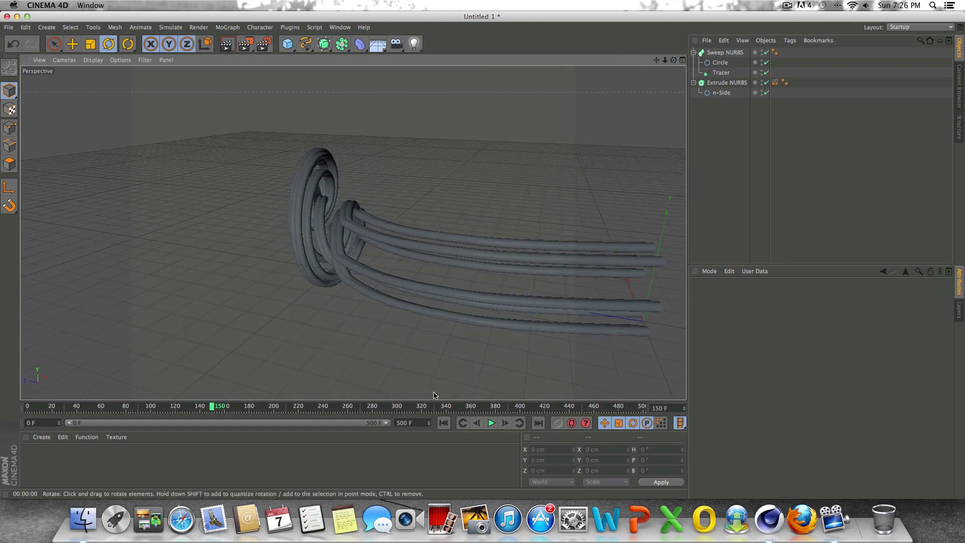
# - Play back the tube animation from frame 0 in the side-on perspective view, stop it, and rewind to the start
pyautogui.click(443, 423)
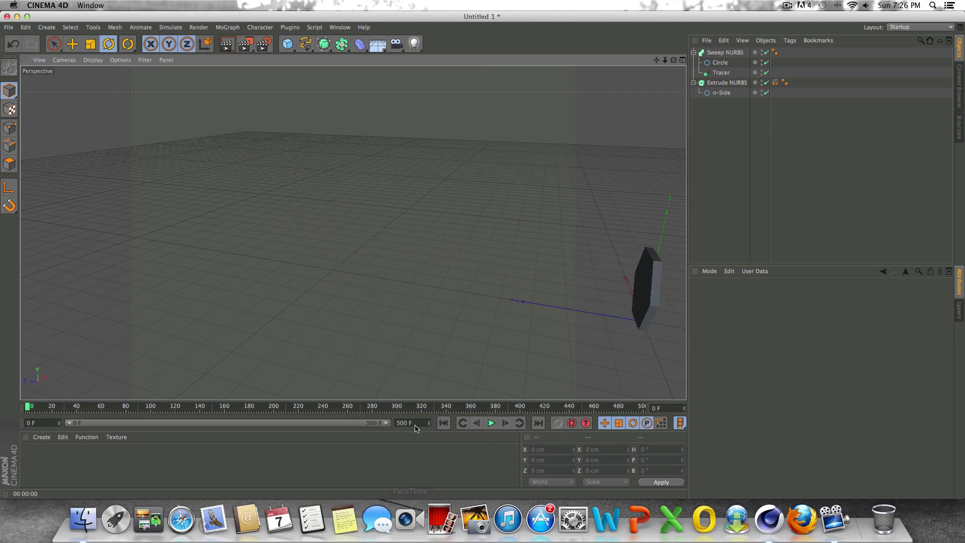
pyautogui.click(490, 423)
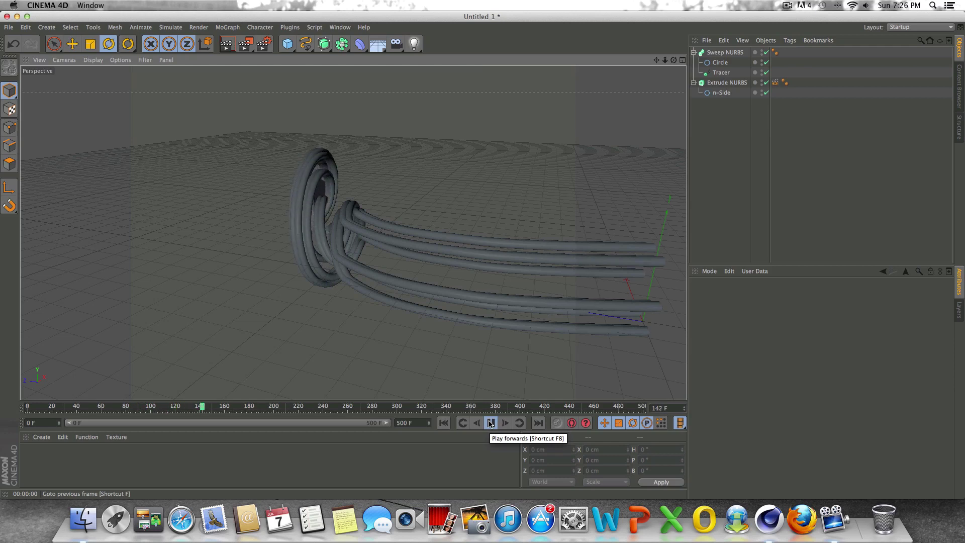
pyautogui.click(490, 423)
pyautogui.click(444, 423)
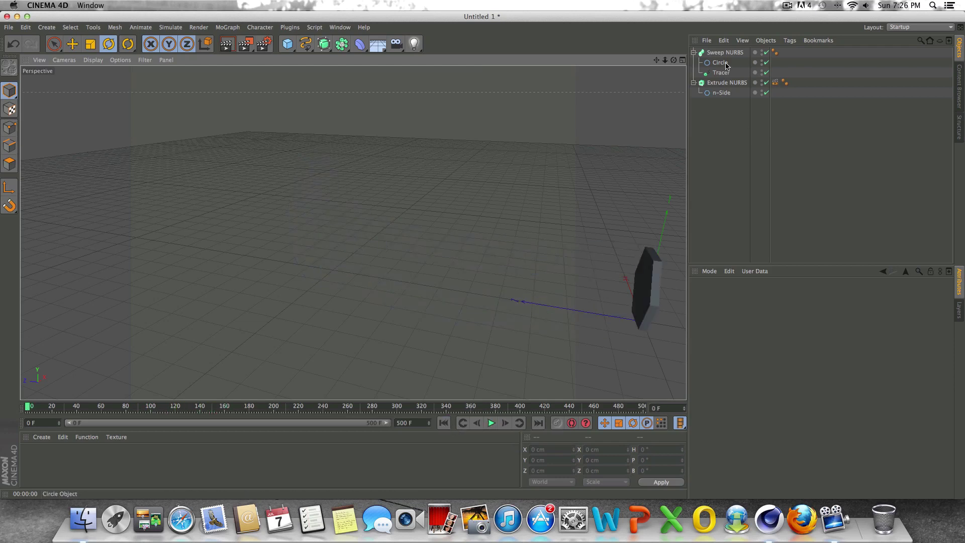
# - Set the Circle's radius to 3 cm and play to frame 140, rendering the perspective view there
pyautogui.click(720, 63)
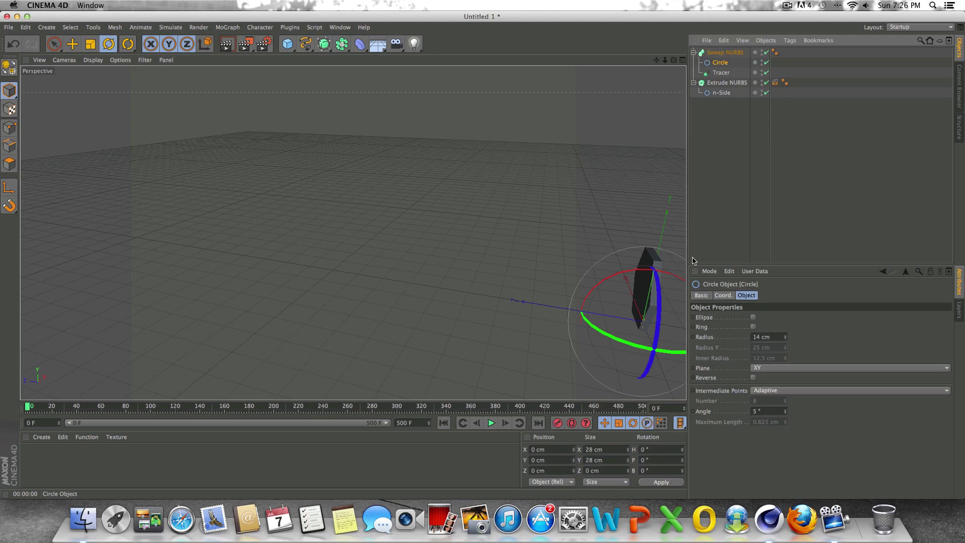
pyautogui.click(785, 340)
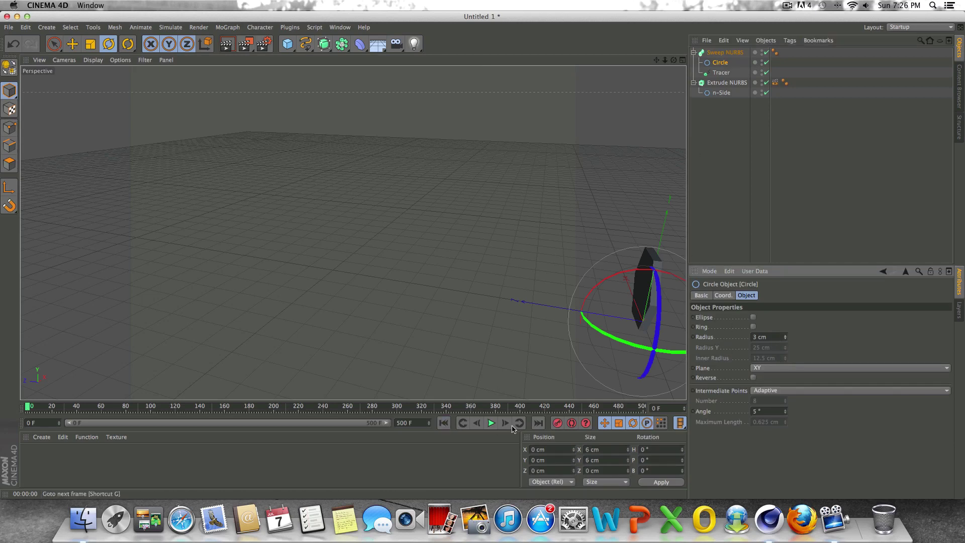
pyautogui.click(492, 422)
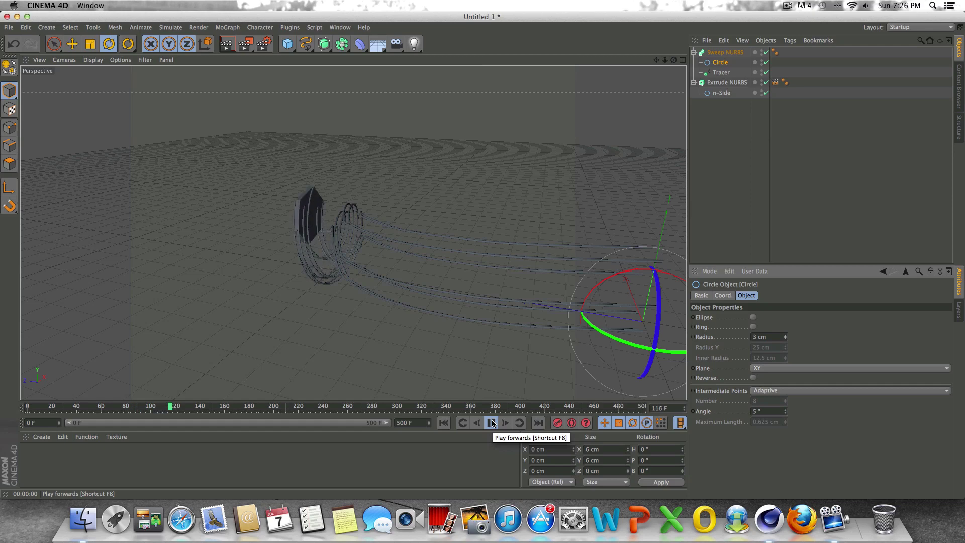
pyautogui.click(492, 423)
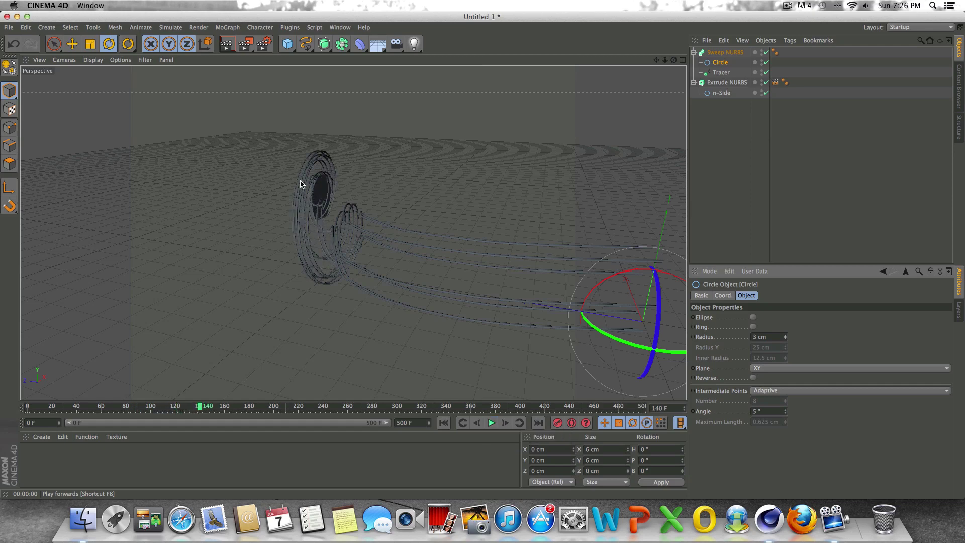
pyautogui.click(226, 44)
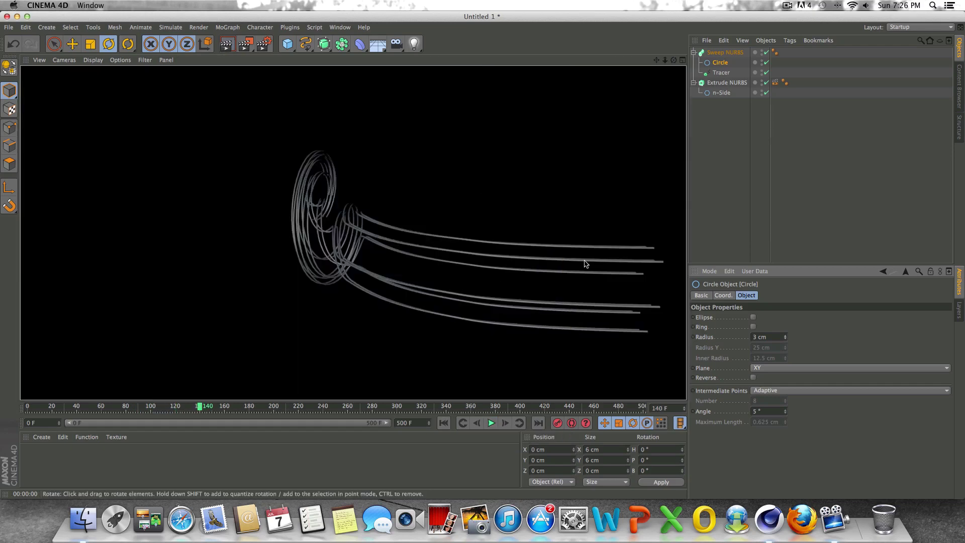
pyautogui.moveTo(674, 60)
pyautogui.mouseDown()
pyautogui.moveTo(345, 222)
pyautogui.moveTo(353, 233)
pyautogui.moveTo(681, 62)
pyautogui.mouseUp()
# - Rewind to frame 0 and try a 17% Start Growth on the Sweep NURBS, restoring it to 0%
pyautogui.click(719, 73)
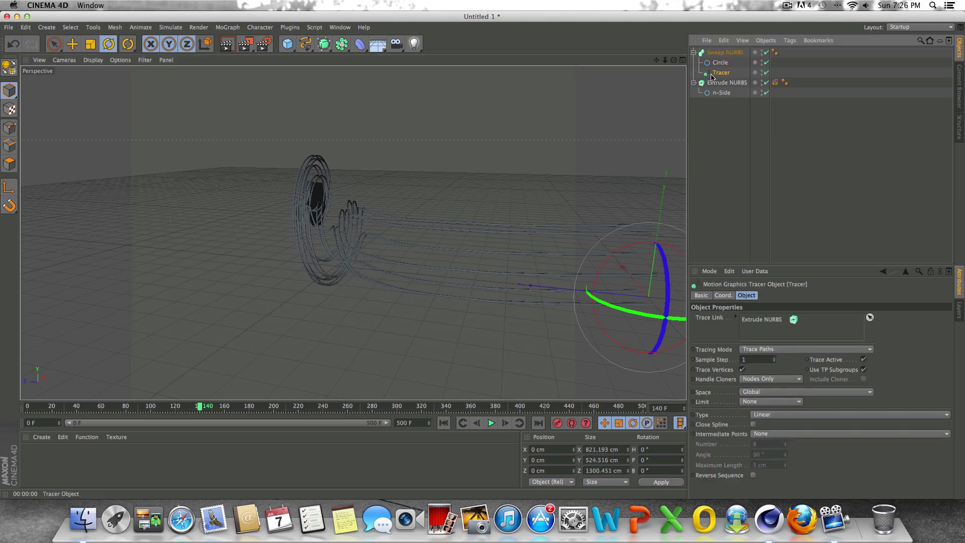
pyautogui.click(727, 53)
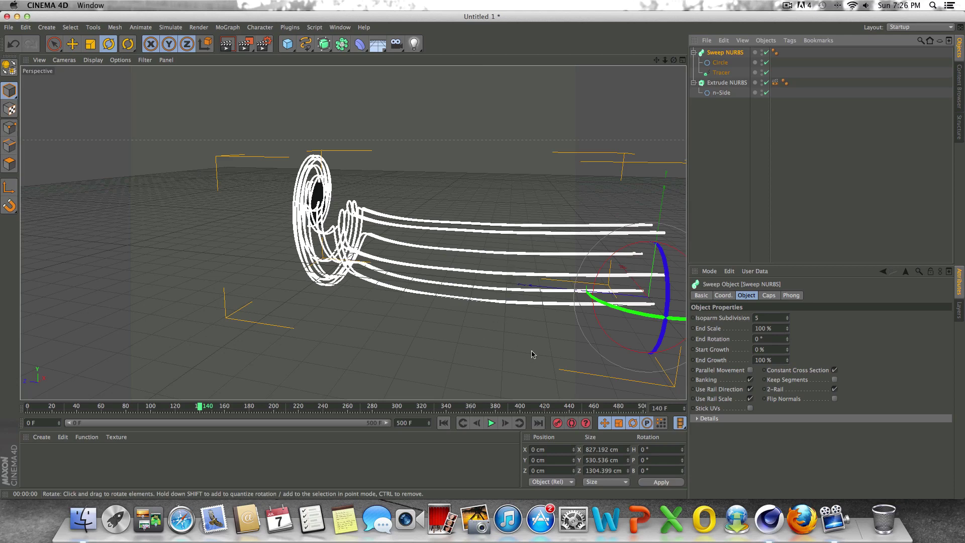
pyautogui.click(443, 423)
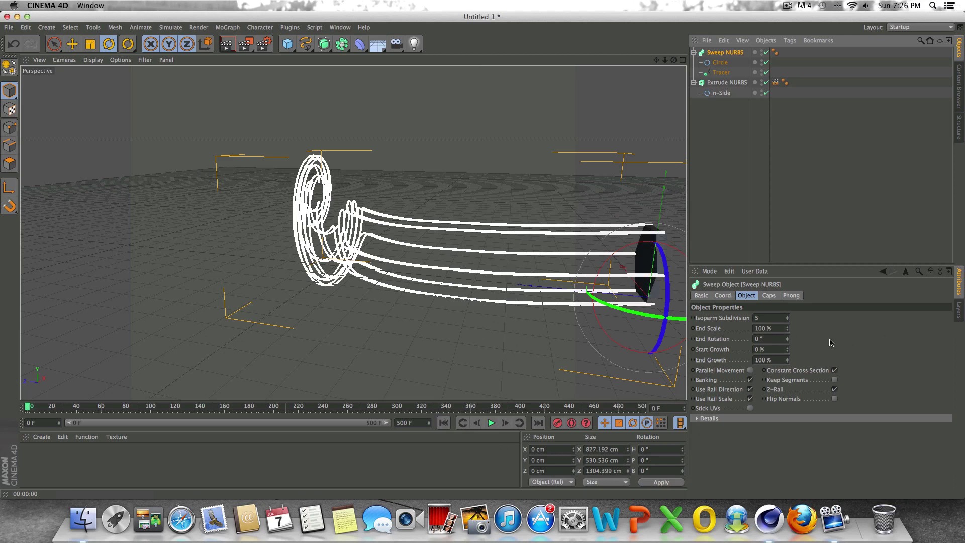
pyautogui.click(788, 349)
pyautogui.moveTo(787, 349); pyautogui.dragTo(786, 340)
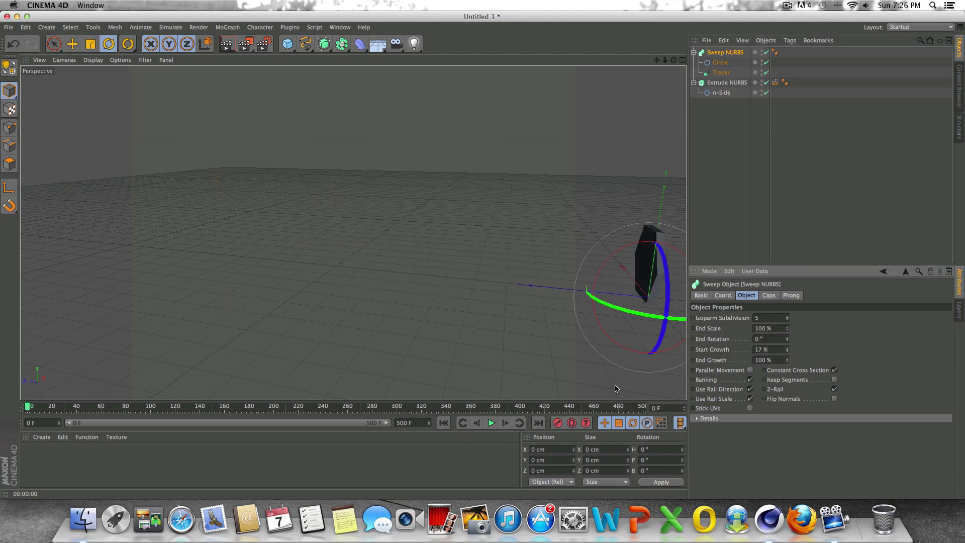
pyautogui.click(778, 349)
# - Play the trail animation from frame 0 with the Sweep NURBS selected, stop it, and rewind to the start
pyautogui.press('F8')
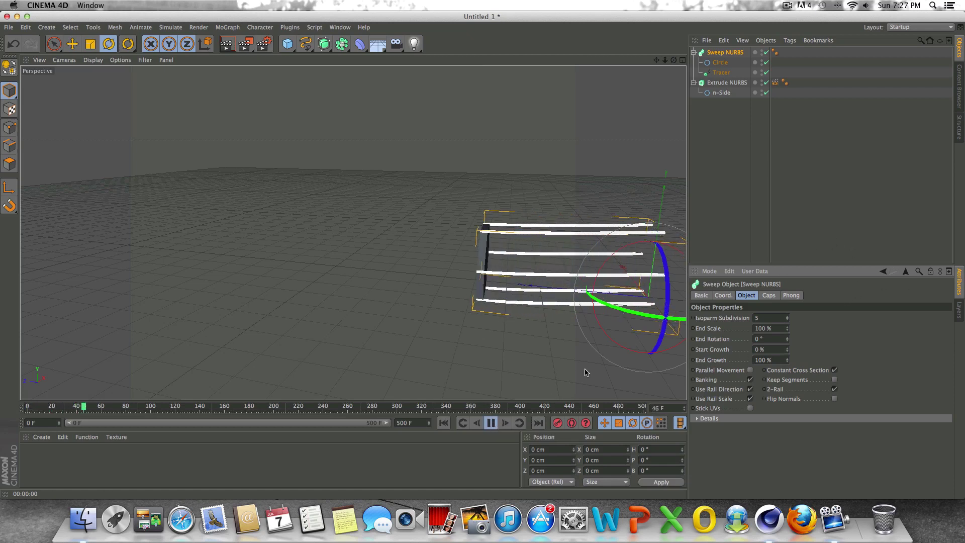
pyautogui.click(491, 423)
pyautogui.click(443, 422)
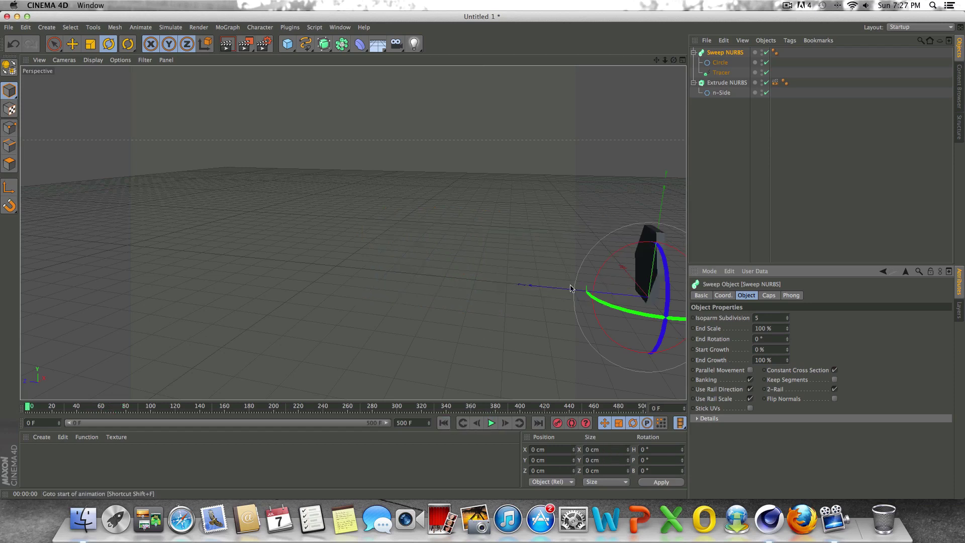
# - Review the Tracer and Circle settings, and expand the Sweep NURBS's Details to show its Scale curve
pyautogui.click(723, 73)
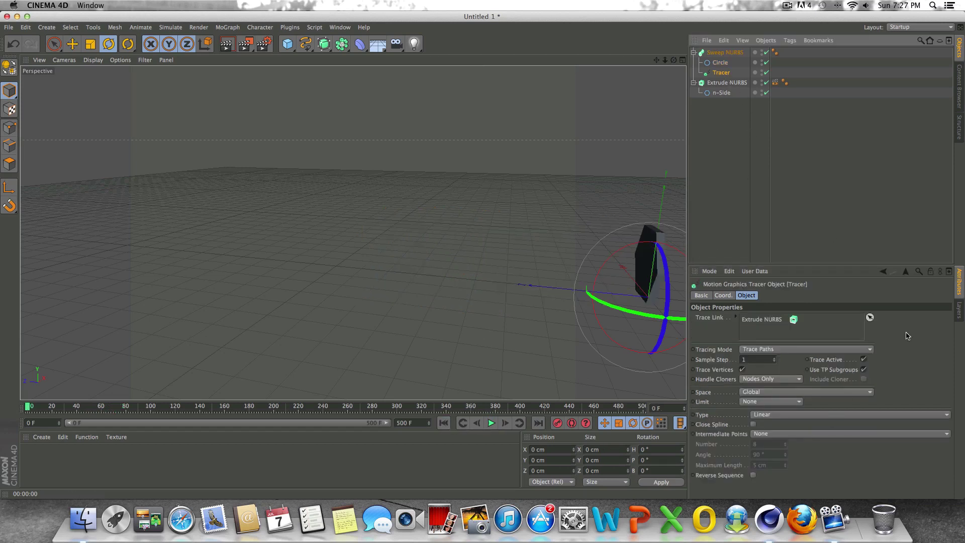
pyautogui.click(721, 62)
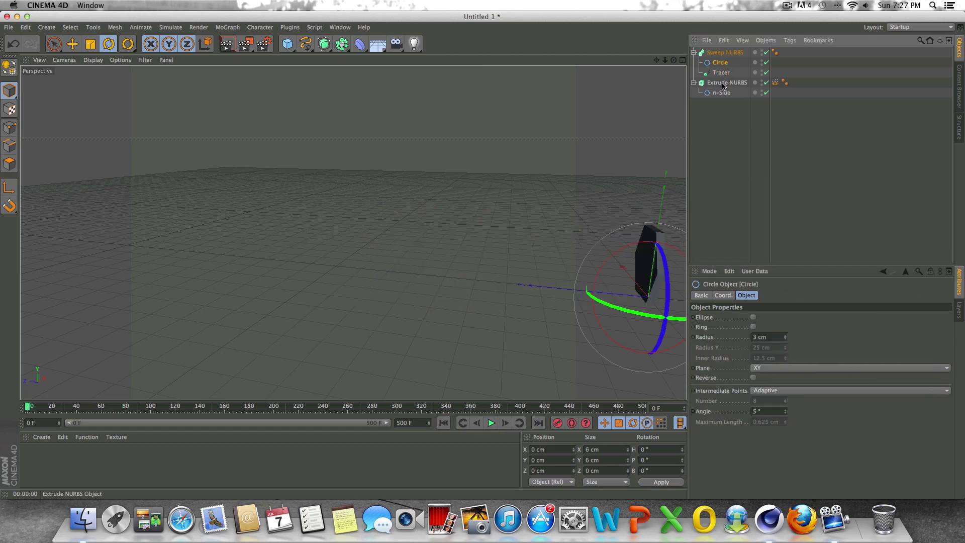
pyautogui.click(722, 53)
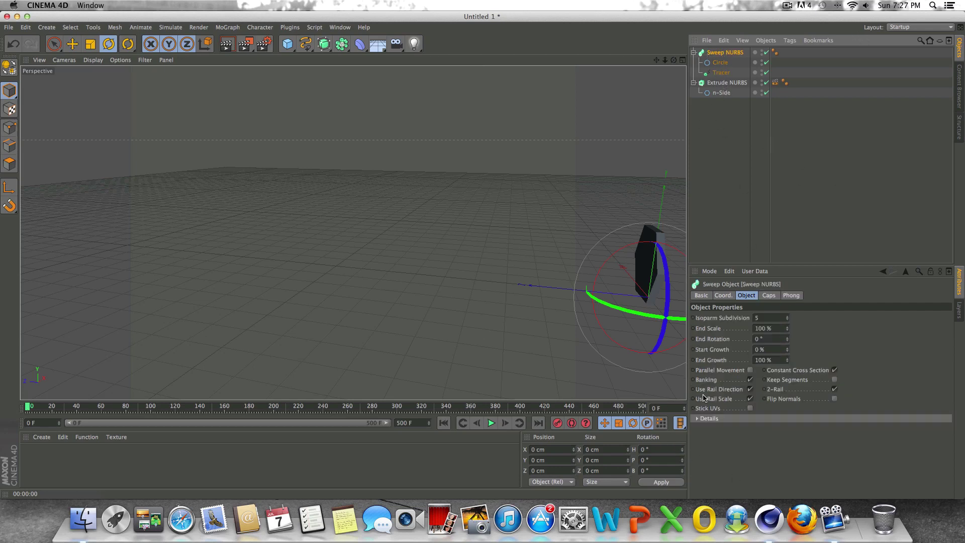
pyautogui.click(699, 419)
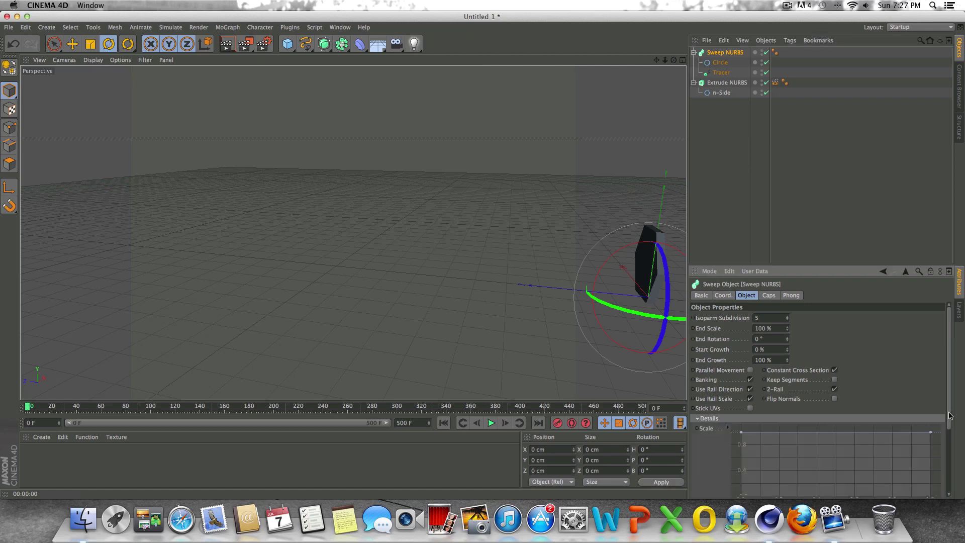
pyautogui.scroll(-4, 950, 415)
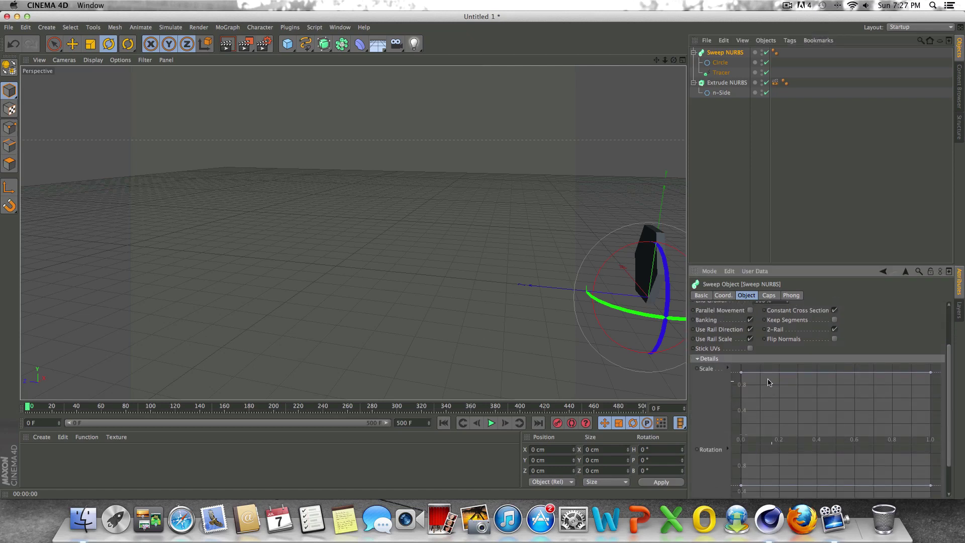
pyautogui.moveTo(949, 416); pyautogui.dragTo(950, 394)
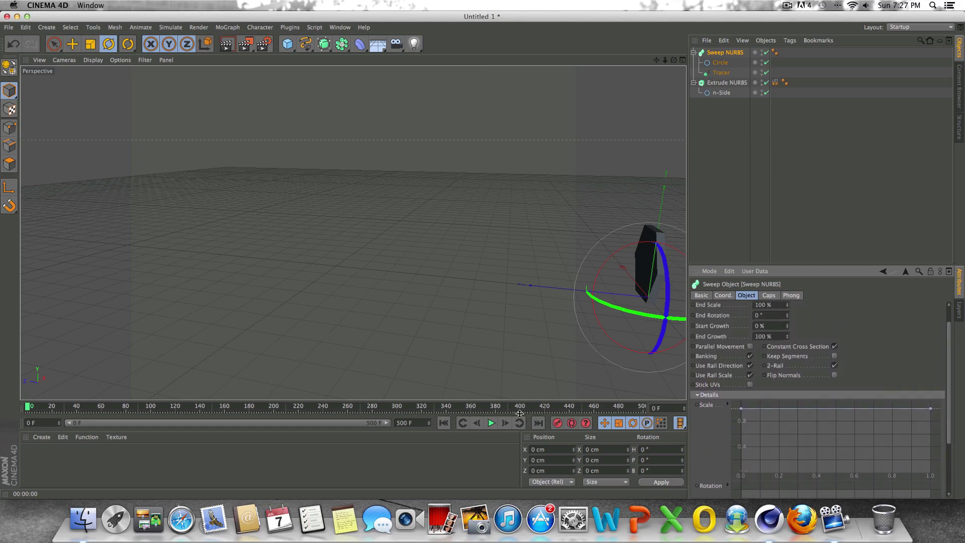
# - Play the animation with nothing selected to examine the uniform trail thickness, stop it, and rewind to frame 0
pyautogui.click(491, 422)
pyautogui.click(722, 227)
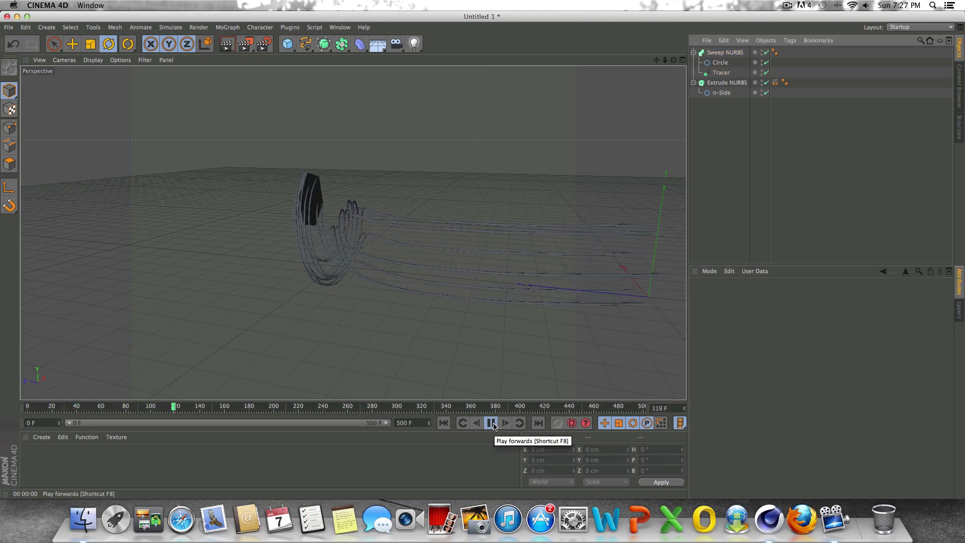
pyautogui.click(491, 422)
pyautogui.click(461, 423)
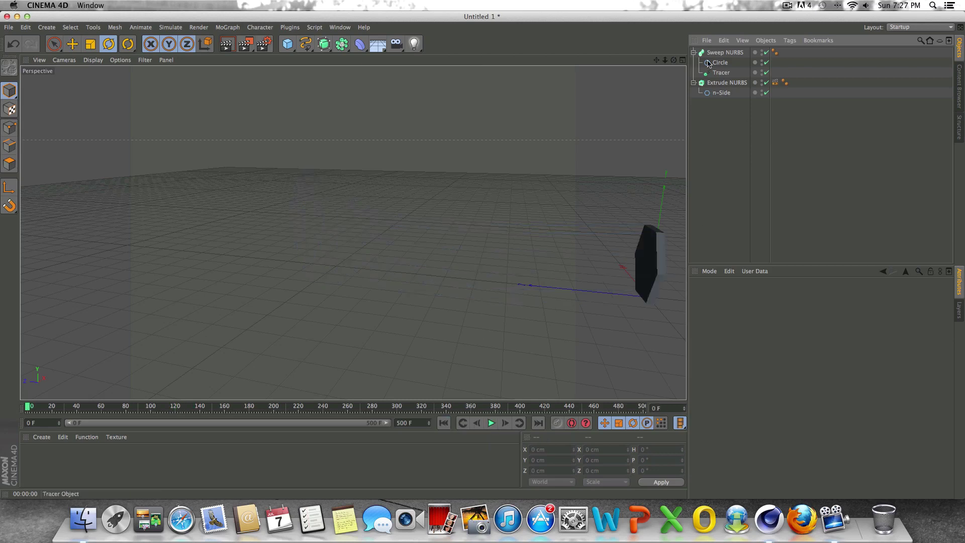
# - Lower the start point of the Sweep NURBS's Scale curve to 0 so the trails taper
pyautogui.click(714, 53)
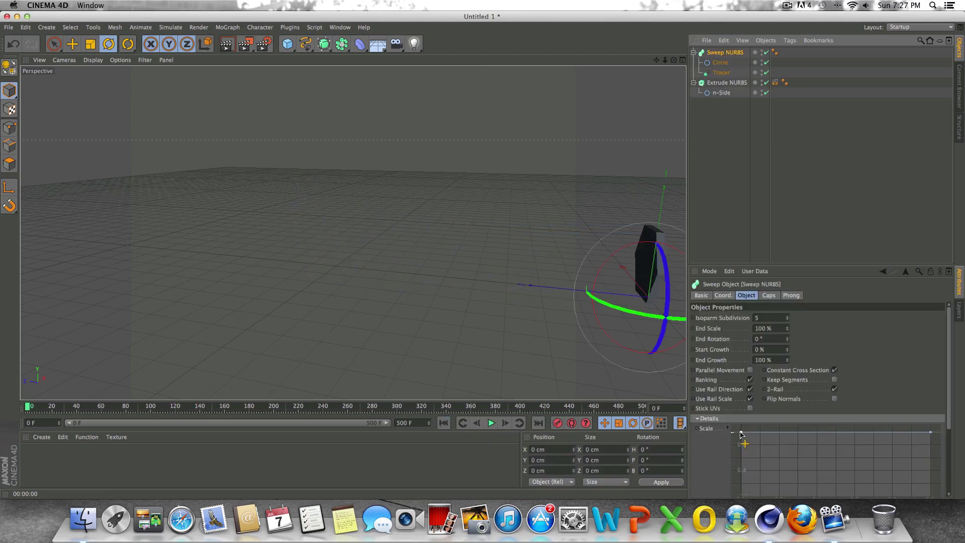
pyautogui.moveTo(740, 434); pyautogui.dragTo(723, 497)
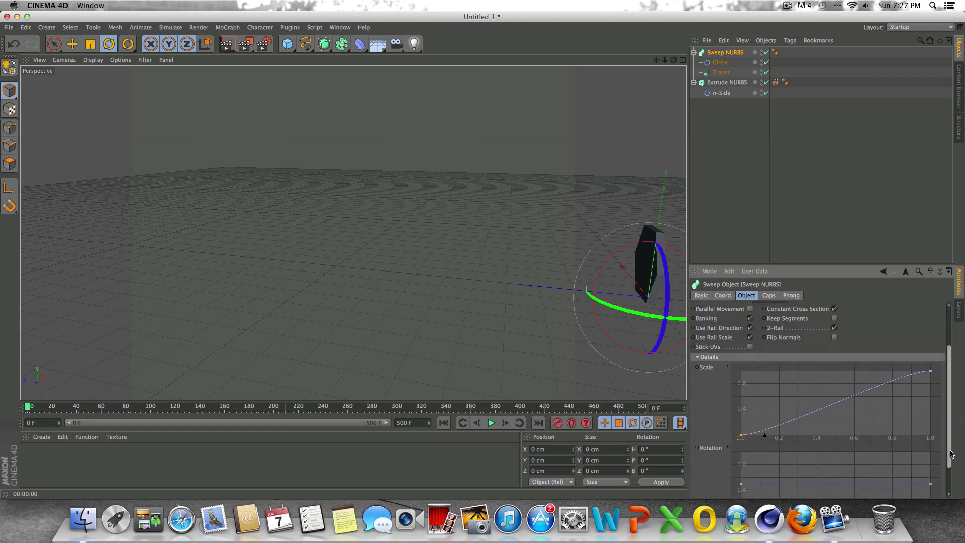
pyautogui.click(930, 372)
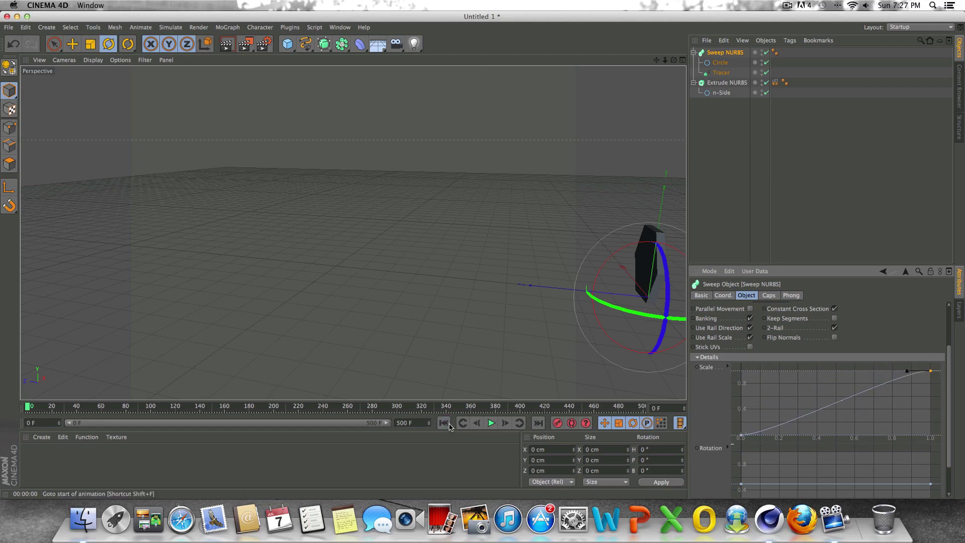
# - Play the tapered trails from frame 0 with nothing selected and stop at frame 91
pyautogui.click(491, 425)
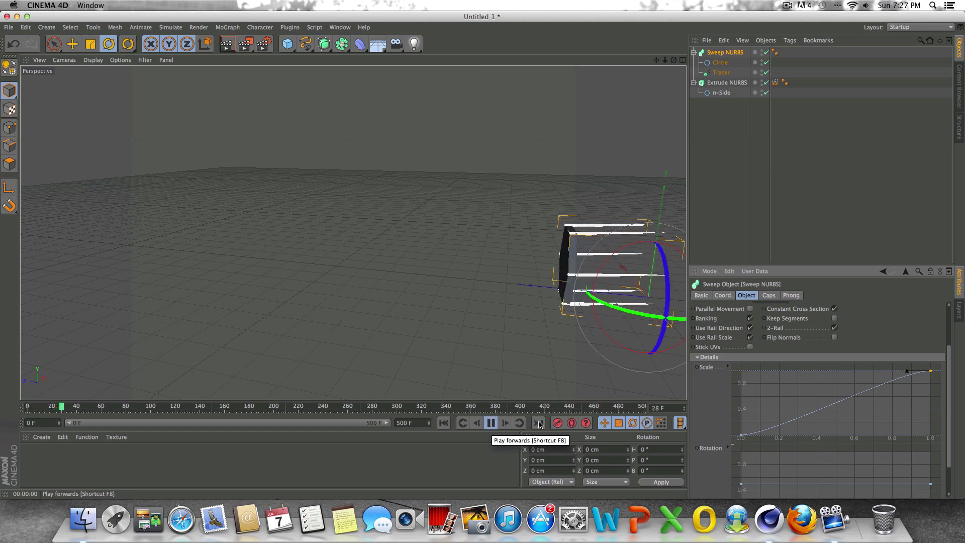
pyautogui.click(733, 193)
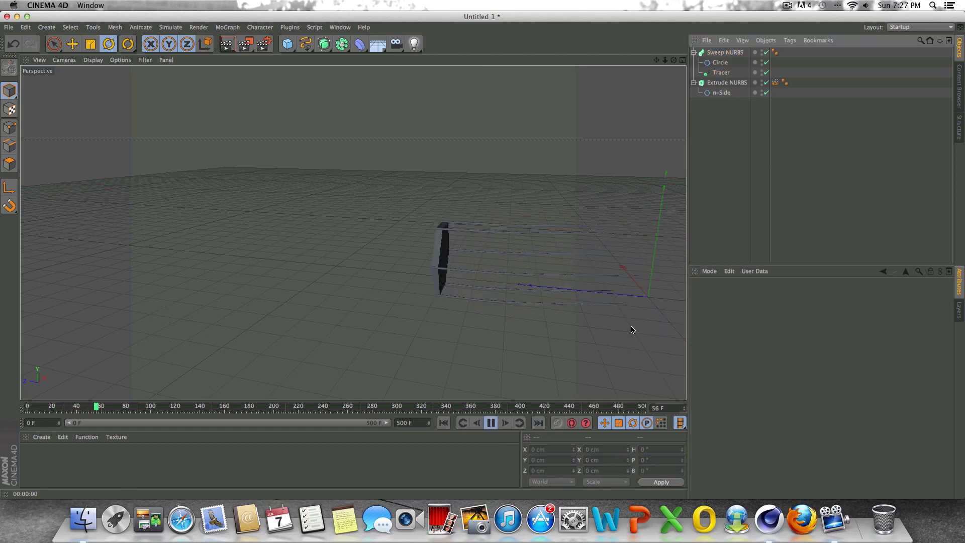
pyautogui.click(490, 425)
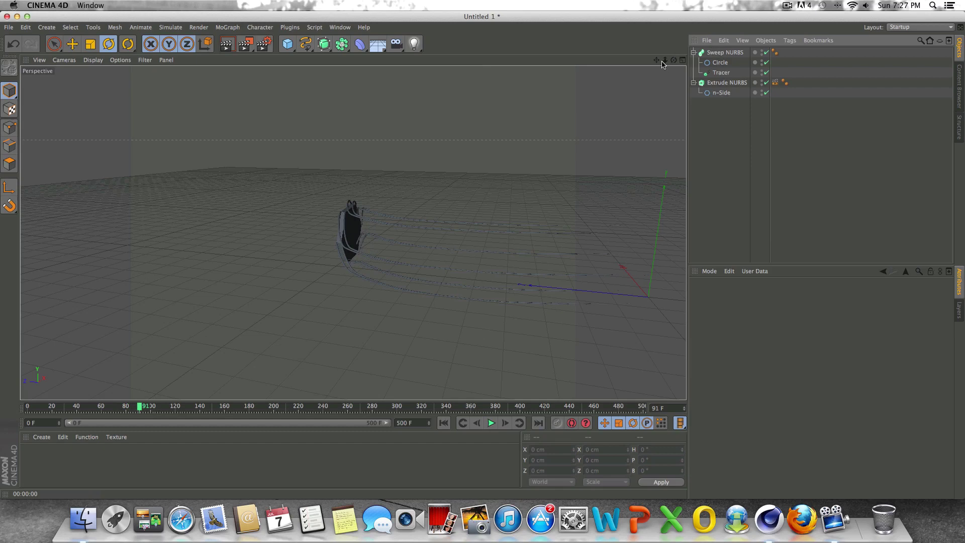
# - Render close-ups of the thin trail ends and the thicker middle section at frame 91 to examine the taper
pyautogui.moveTo(673, 60); pyautogui.dragTo(674, 63)
pyautogui.click(724, 52)
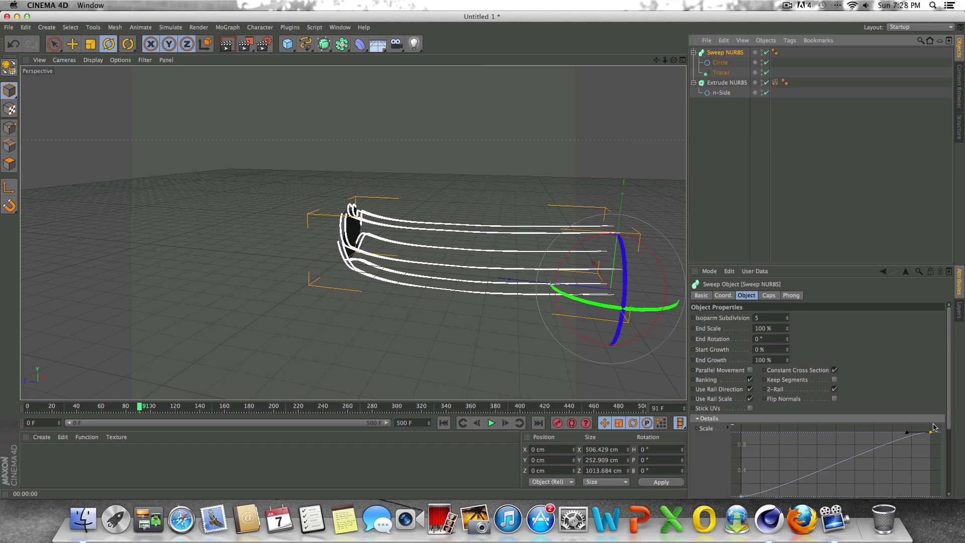
pyautogui.scroll(10, 633, 221)
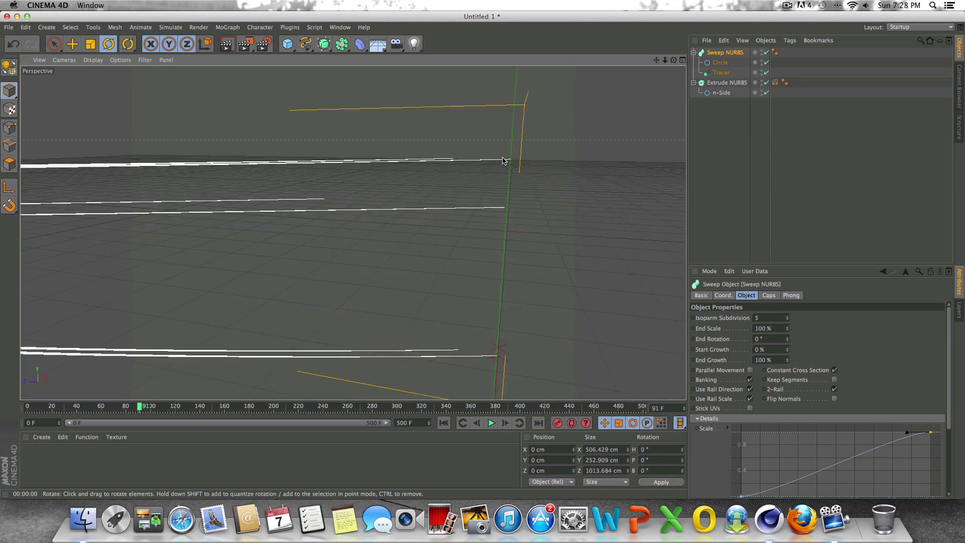
pyautogui.click(226, 44)
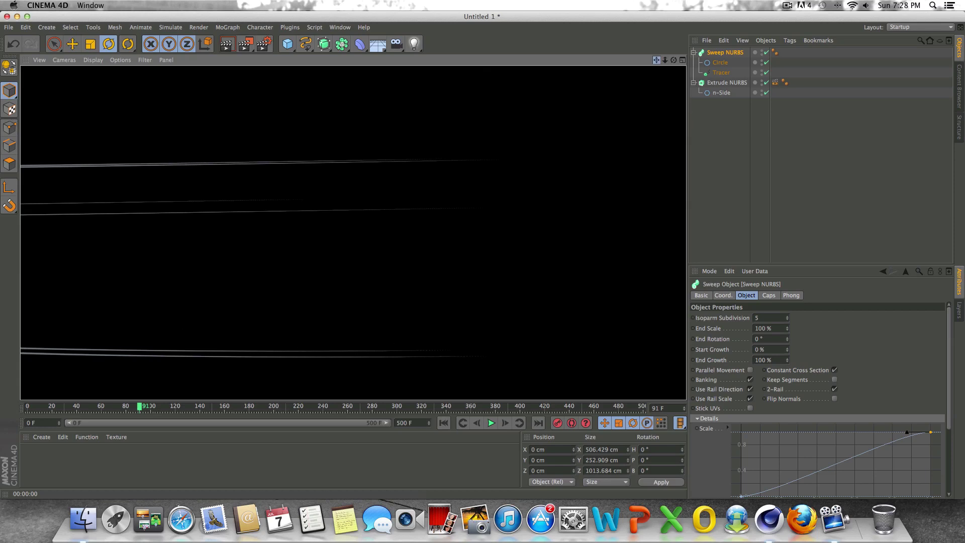
pyautogui.moveTo(656, 60); pyautogui.dragTo(353, 252)
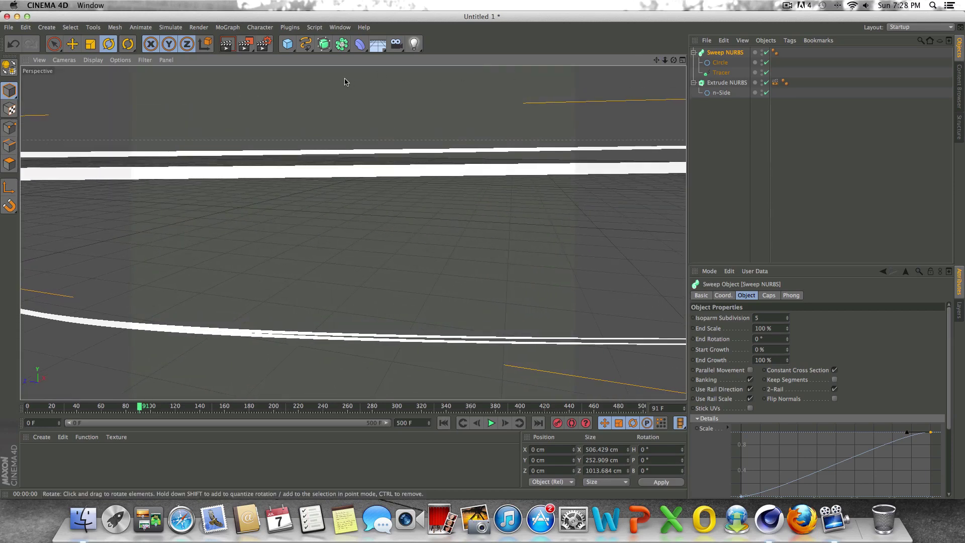
pyautogui.click(227, 43)
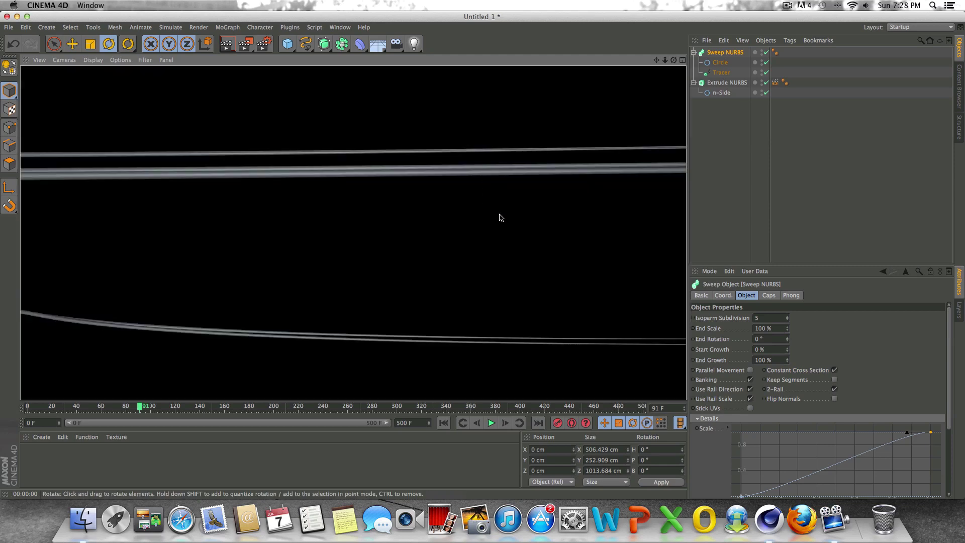
# - Render the tapered trails at frame 91 from two wider perspective angles
pyautogui.click(388, 302)
pyautogui.keyDown('alt'); pyautogui.moveTo(153, 279); pyautogui.dragTo(508, 319, button='right'); pyautogui.keyUp('alt')
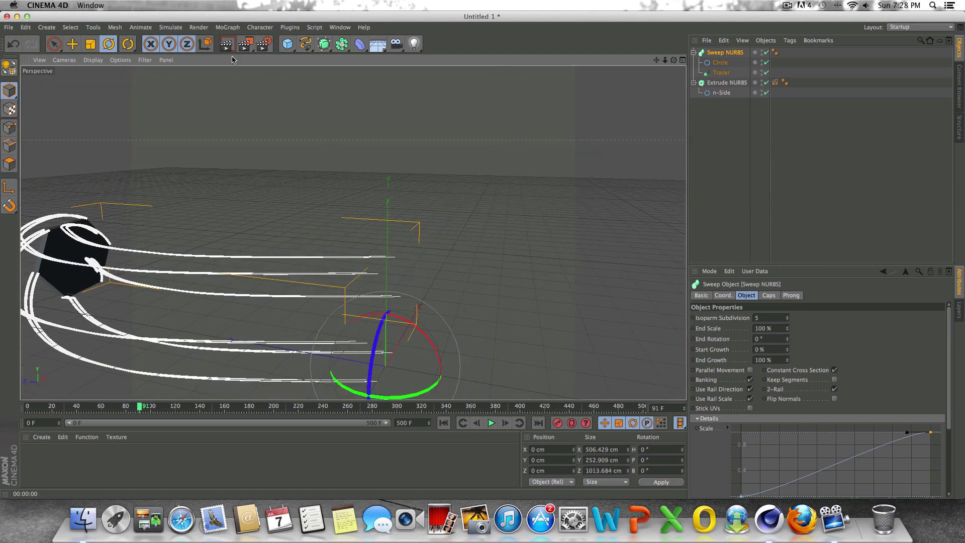
pyautogui.hotkey('ctrl', 'r')
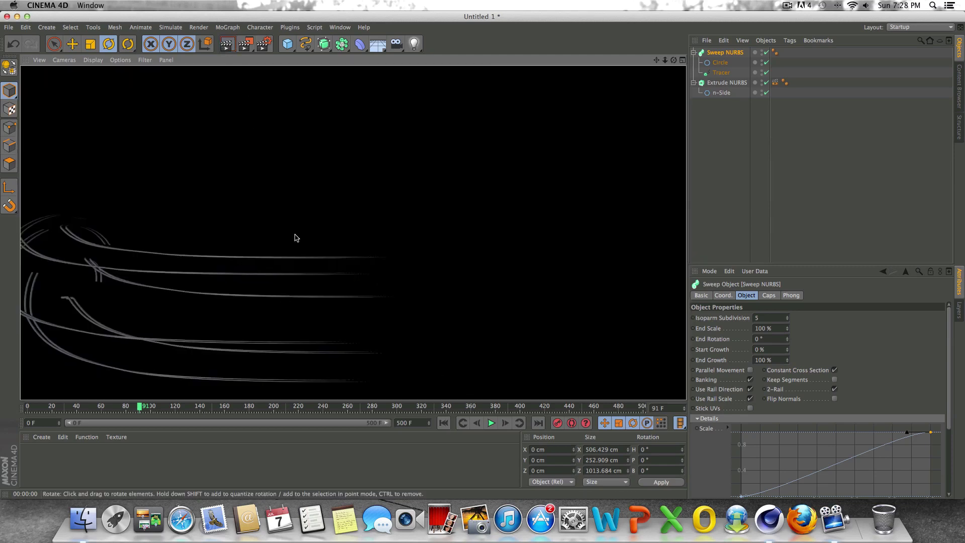
pyautogui.moveTo(656, 60); pyautogui.dragTo(283, 103, button='right')
pyautogui.hotkey('ctrl', 'r')
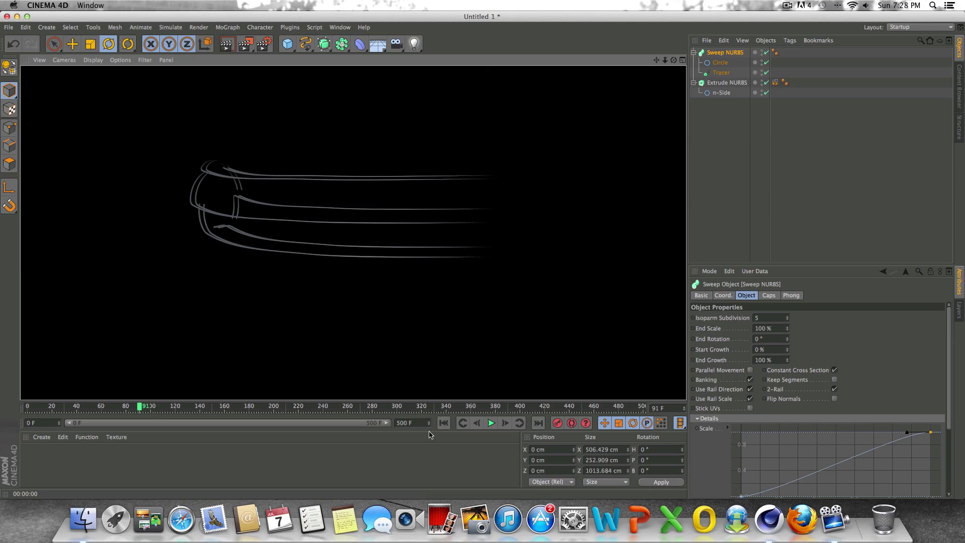
# - Replay the animation from the start to frame 117, render the perspective view there, and rewind to frame 0
pyautogui.click(444, 423)
pyautogui.click(492, 423)
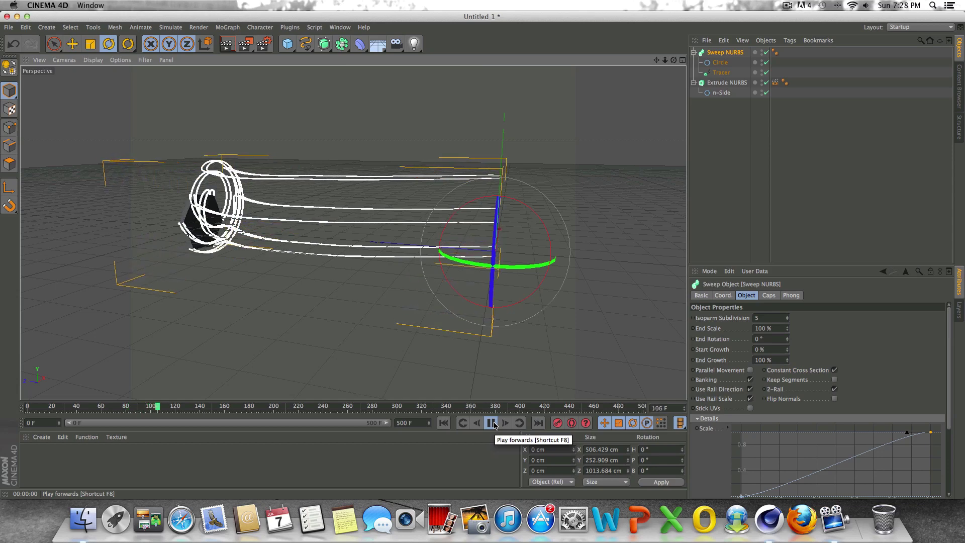
pyautogui.click(491, 423)
pyautogui.hotkey('ctrl', 'r')
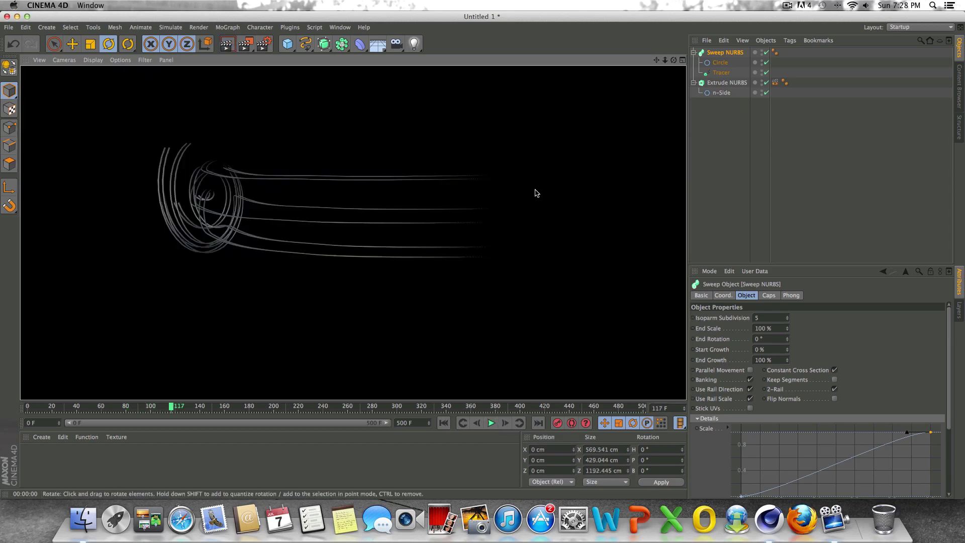
pyautogui.click(728, 162)
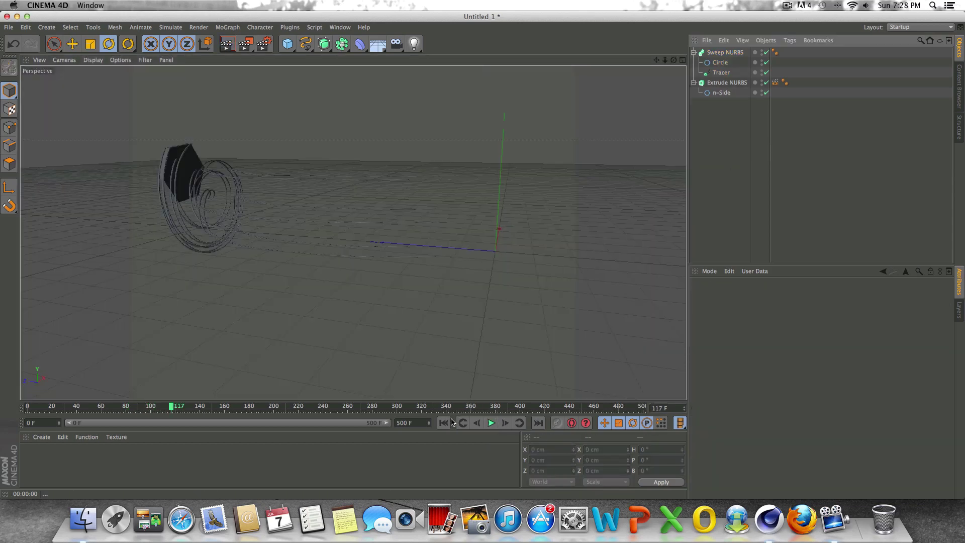
pyautogui.hotkey('shift', 'f')
# - Reshape the Sweep NURBS's Scale curve with added points at about (0.3, 0.5) and (0.7, 0.3), lowering its end to about 0.8
pyautogui.click(724, 53)
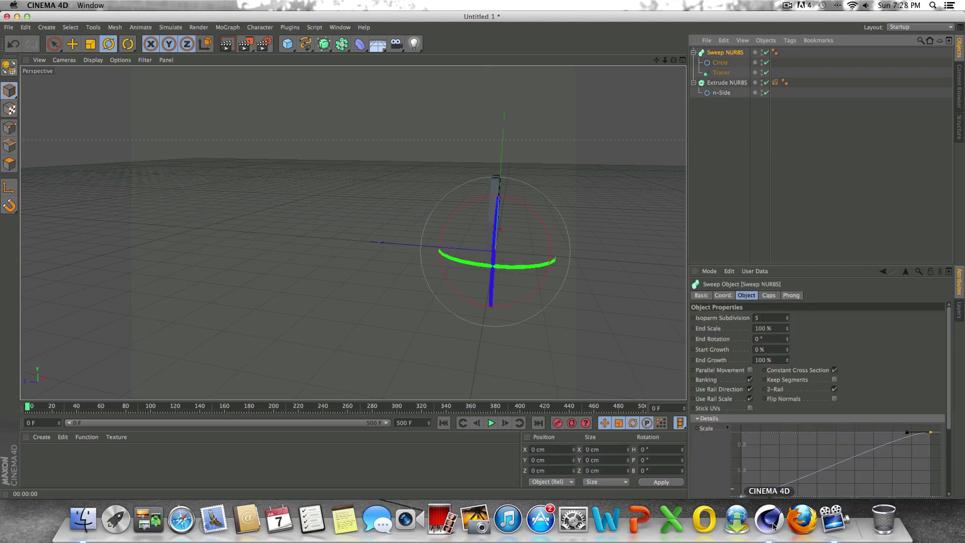
pyautogui.click(818, 474)
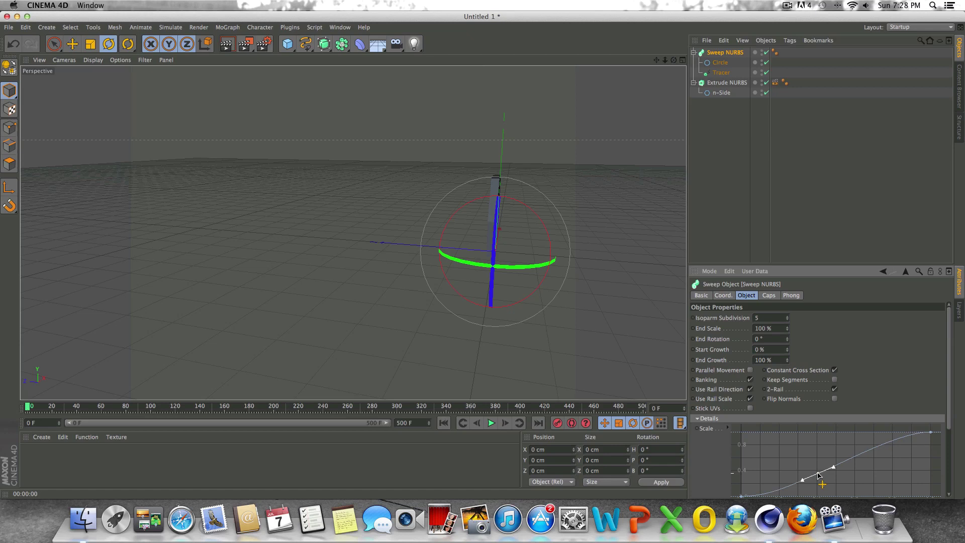
pyautogui.moveTo(820, 474); pyautogui.dragTo(813, 455)
pyautogui.click(875, 439)
pyautogui.moveTo(874, 439); pyautogui.dragTo(875, 479)
pyautogui.moveTo(813, 451); pyautogui.dragTo(834, 465)
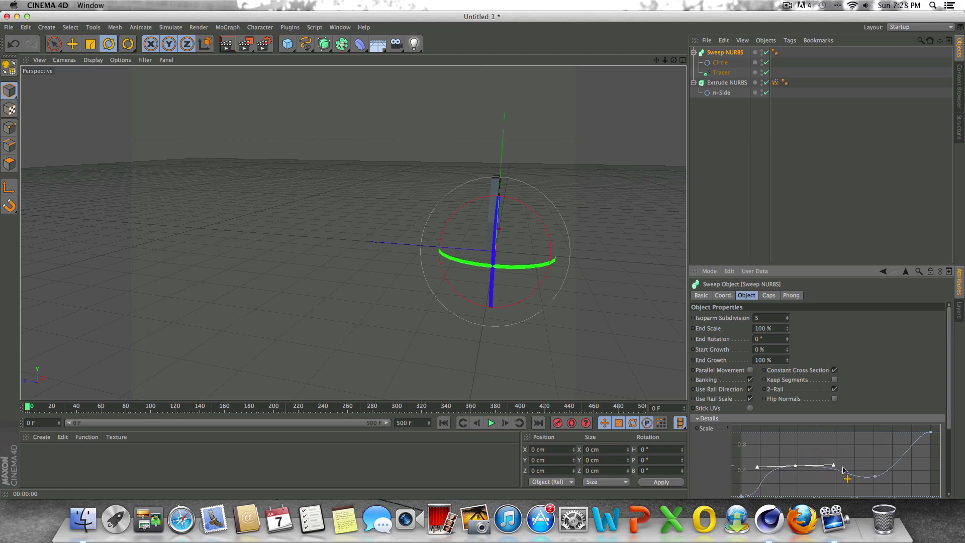
pyautogui.click(875, 476)
pyautogui.moveTo(890, 475); pyautogui.dragTo(911, 478)
pyautogui.moveTo(931, 433); pyautogui.dragTo(934, 446)
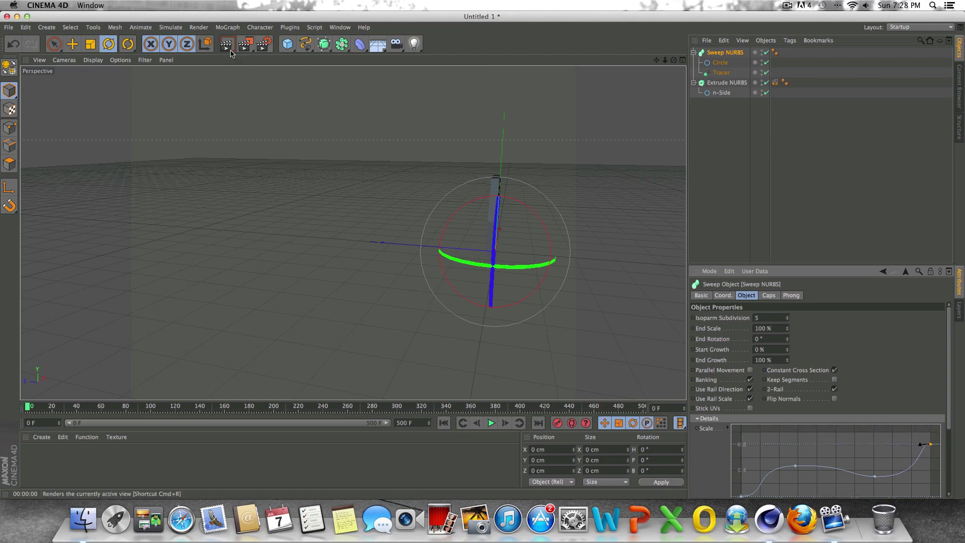
# - Replay the animation to frame 112, render the perspective view with the reshaped trails, and rewind to frame 0
pyautogui.click(491, 422)
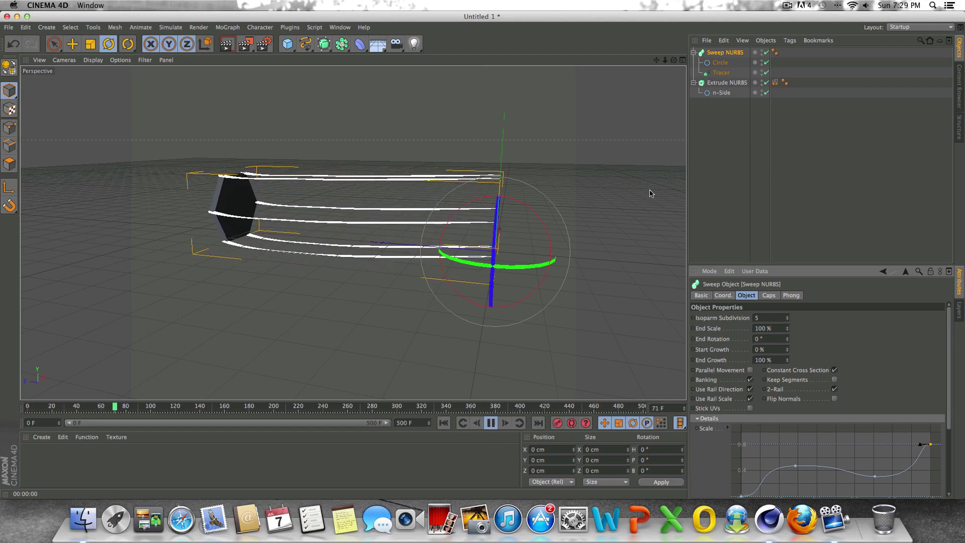
pyautogui.click(698, 185)
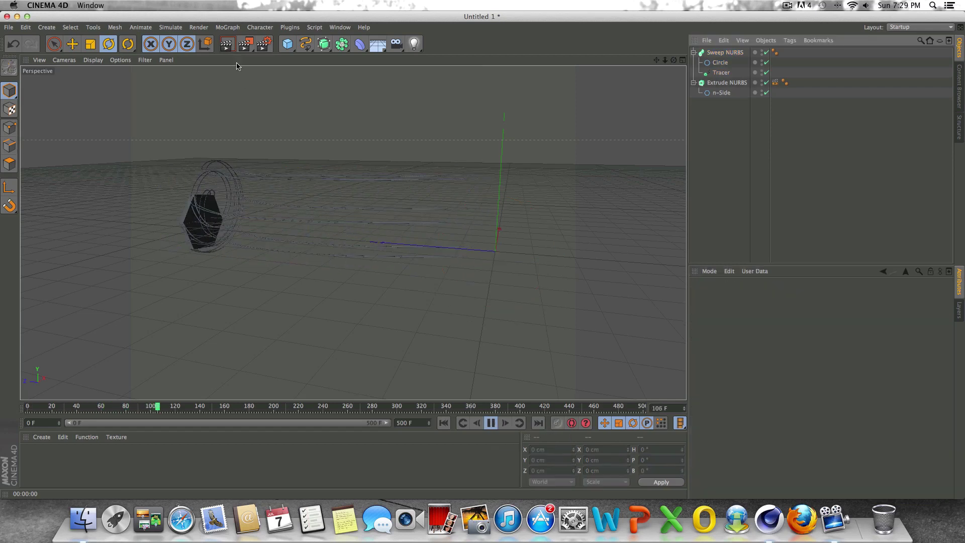
pyautogui.press('super+r')
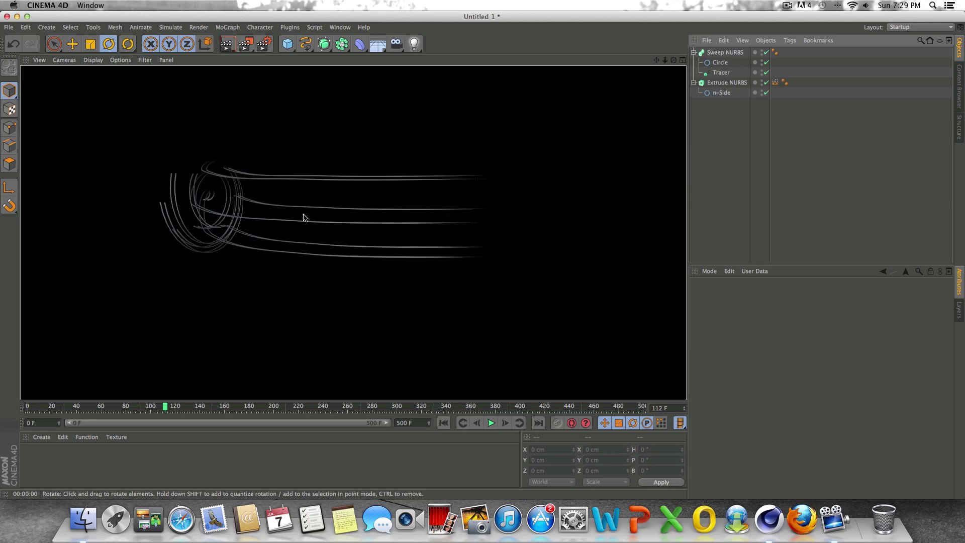
pyautogui.click(444, 422)
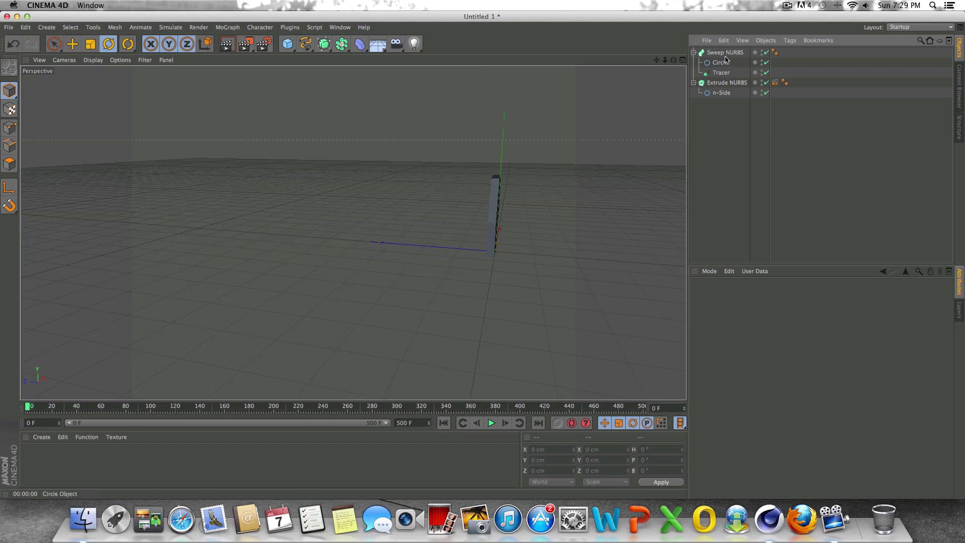
# - Set the radius of the Circle inside the Sweep NURBS to 5 cm, preview the animation, and rewind to frame 0
pyautogui.click(725, 54)
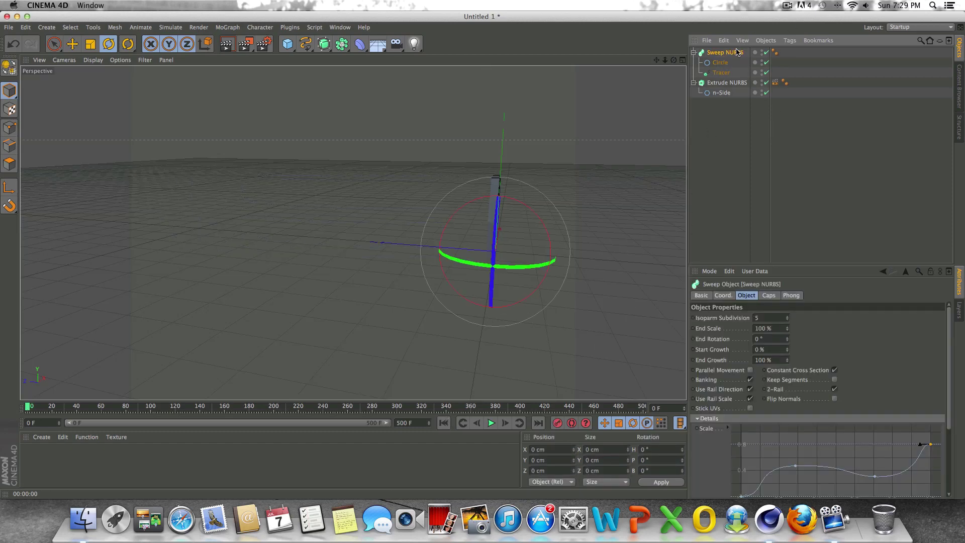
pyautogui.click(719, 65)
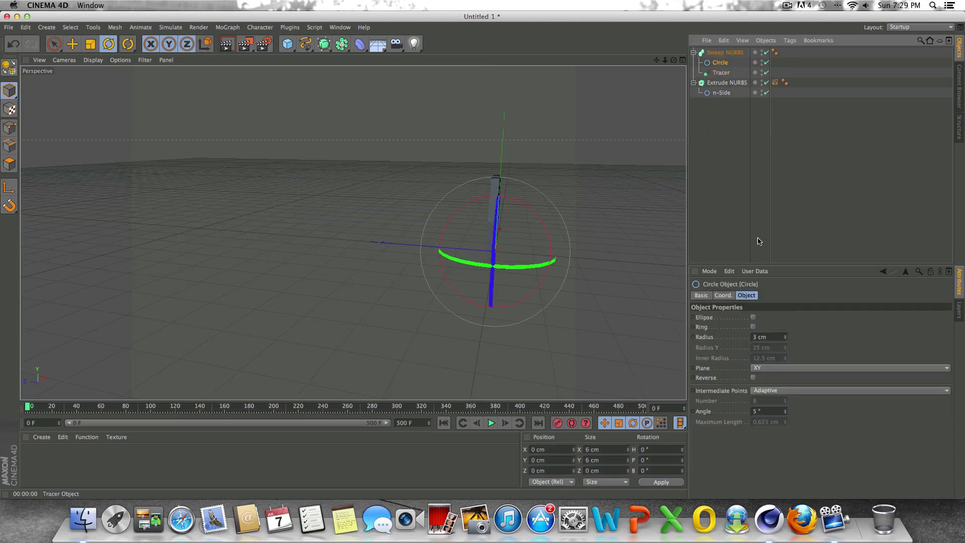
pyautogui.click(786, 336)
pyautogui.click(786, 335)
pyautogui.click(787, 336)
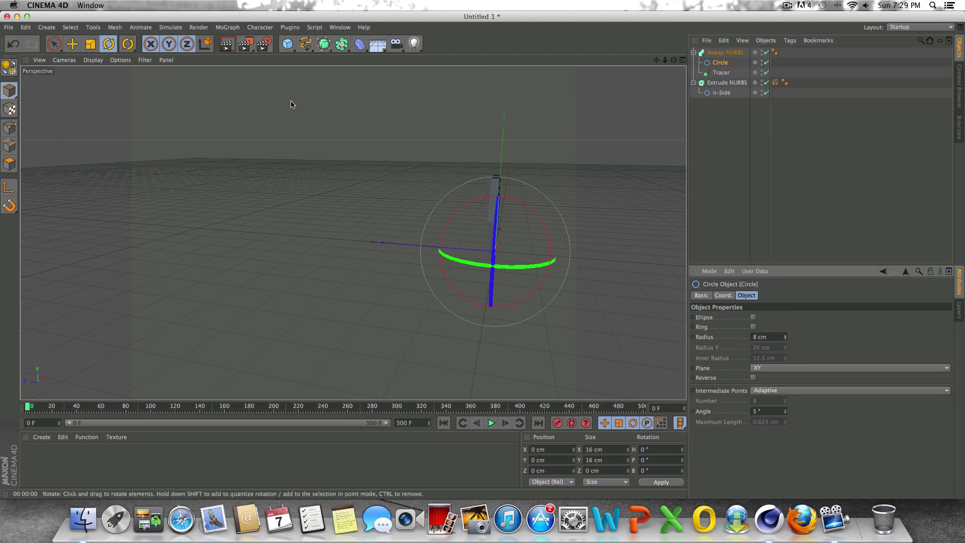
pyautogui.click(775, 337)
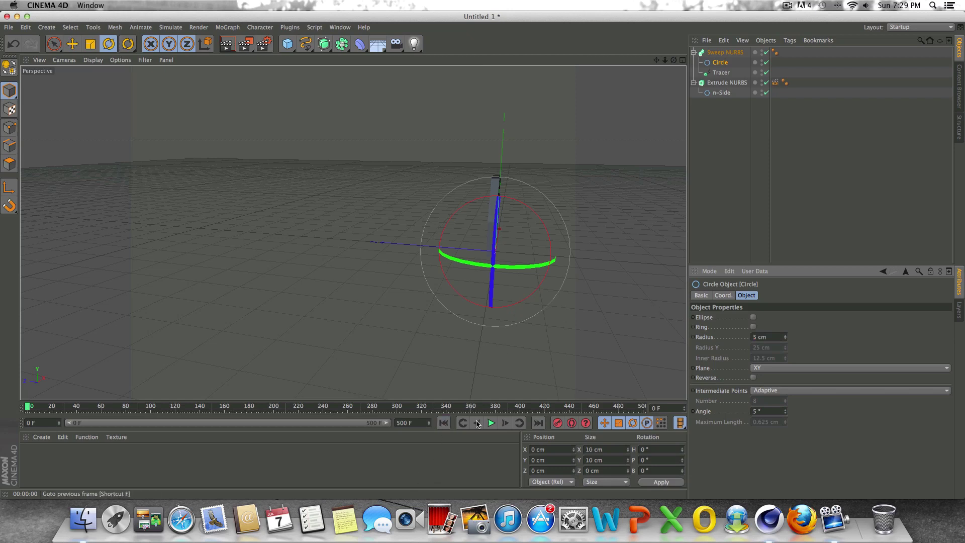
pyautogui.click(492, 423)
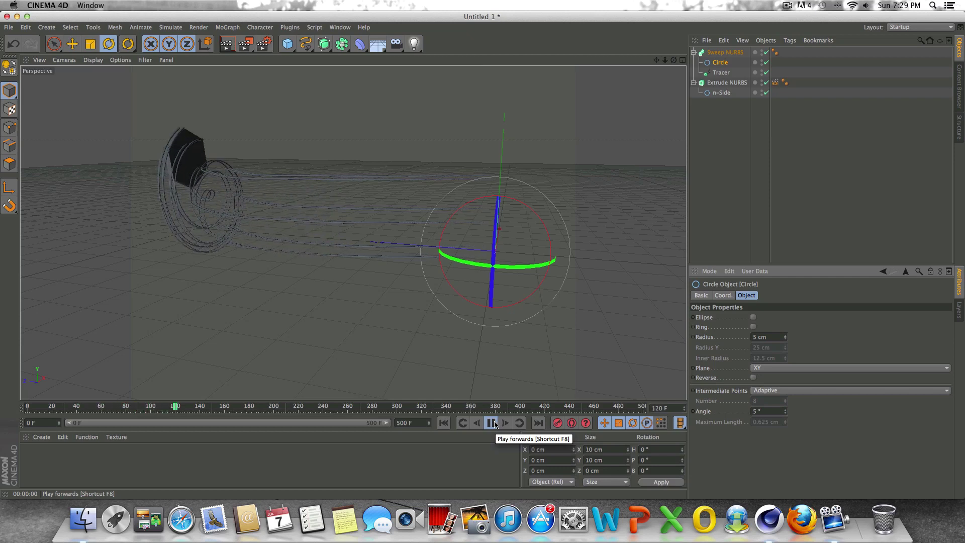
pyautogui.click(443, 425)
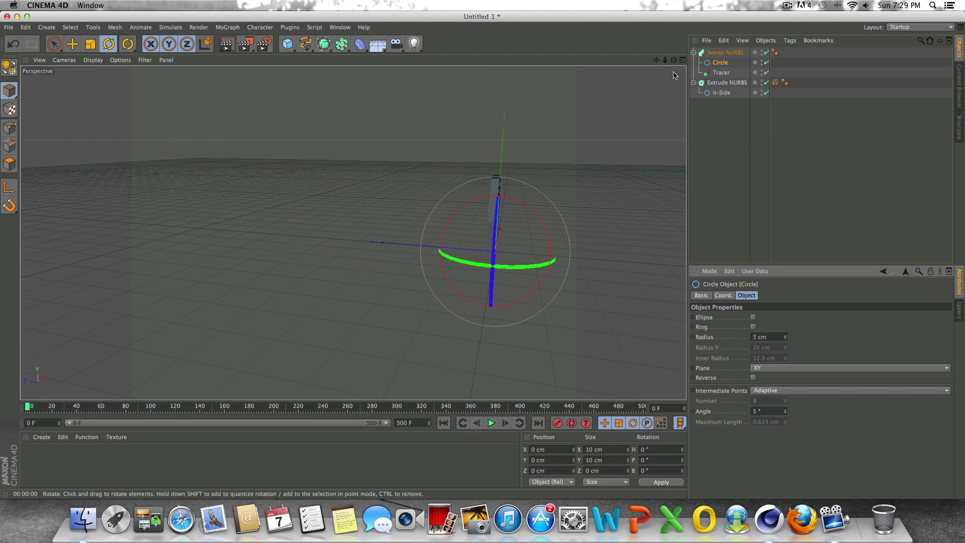
# - Examine the unlit hexagon from several angles, ending with a three-quarter perspective view
pyautogui.moveTo(673, 60); pyautogui.dragTo(703, 80)
pyautogui.keyDown('alt'); pyautogui.moveTo(517, 220); pyautogui.dragTo(354, 233, button='right'); pyautogui.keyUp('alt')
pyautogui.moveTo(354, 233); pyautogui.dragTo(653, 53)
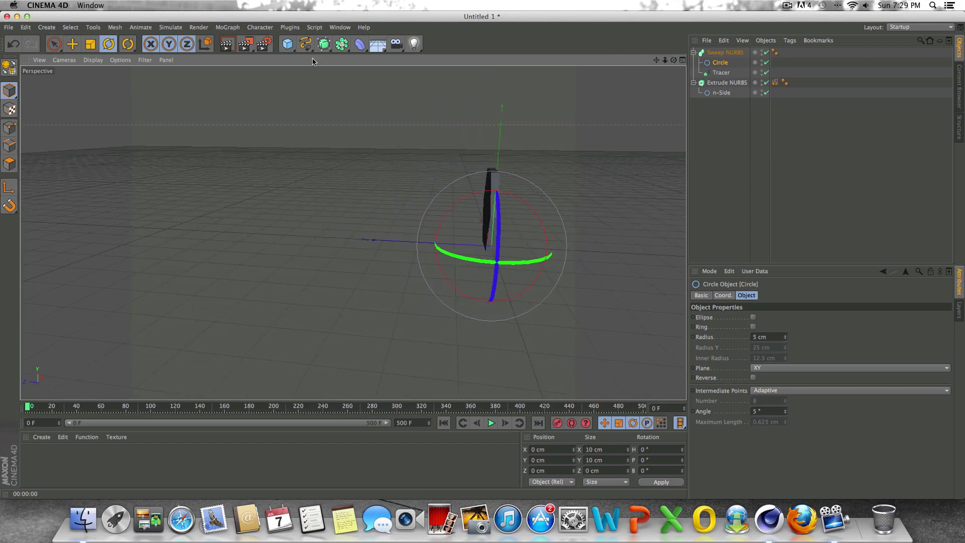
pyautogui.click(417, 50)
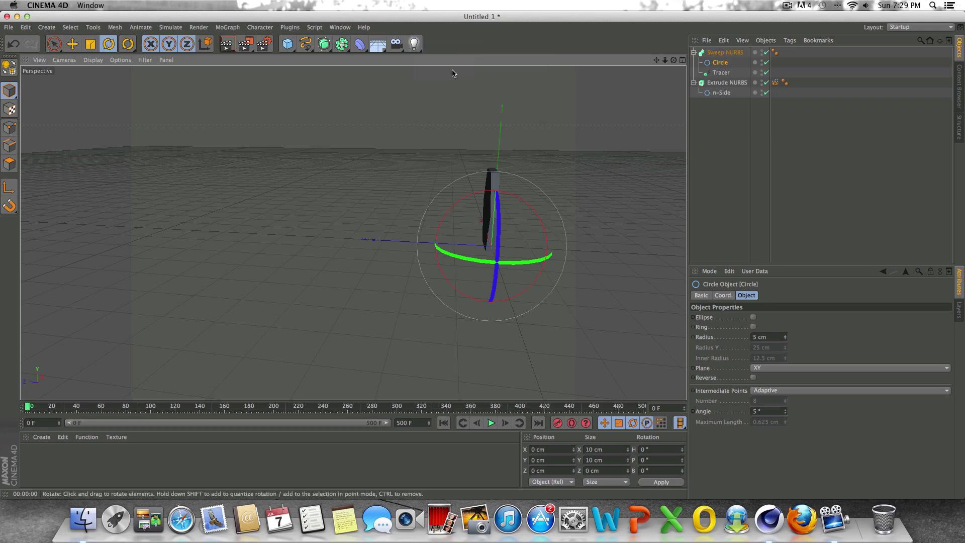
pyautogui.moveTo(673, 61); pyautogui.dragTo(618, 64)
pyautogui.moveTo(353, 233); pyautogui.dragTo(353, 232)
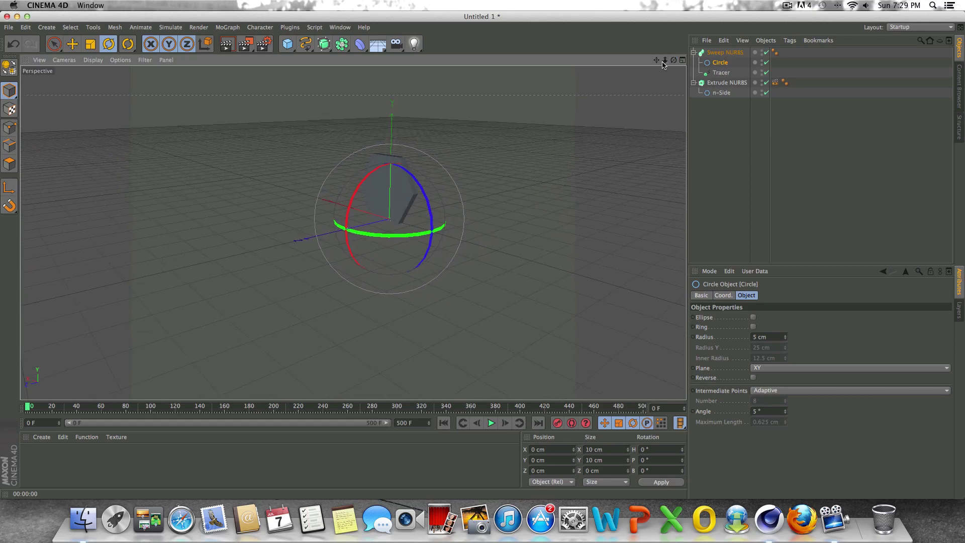
pyautogui.moveTo(663, 63); pyautogui.dragTo(642, 101)
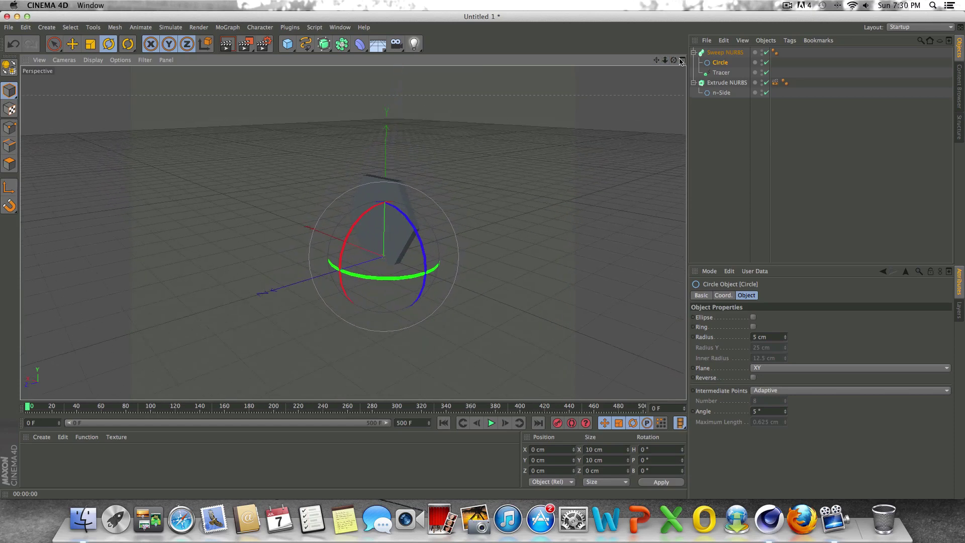
pyautogui.moveTo(353, 233); pyautogui.dragTo(353, 233)
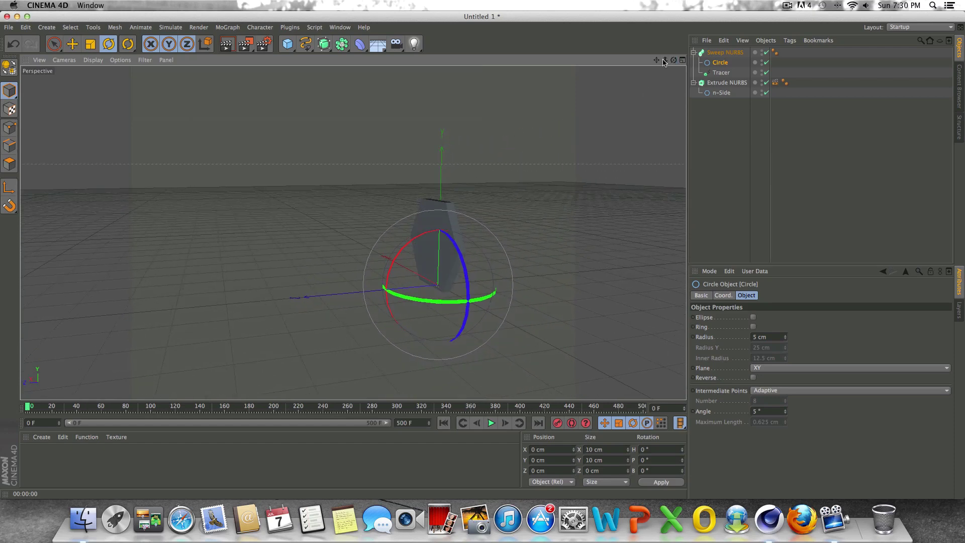
pyautogui.moveTo(414, 43); pyautogui.dragTo(681, 70)
pyautogui.moveTo(353, 232); pyautogui.dragTo(674, 61)
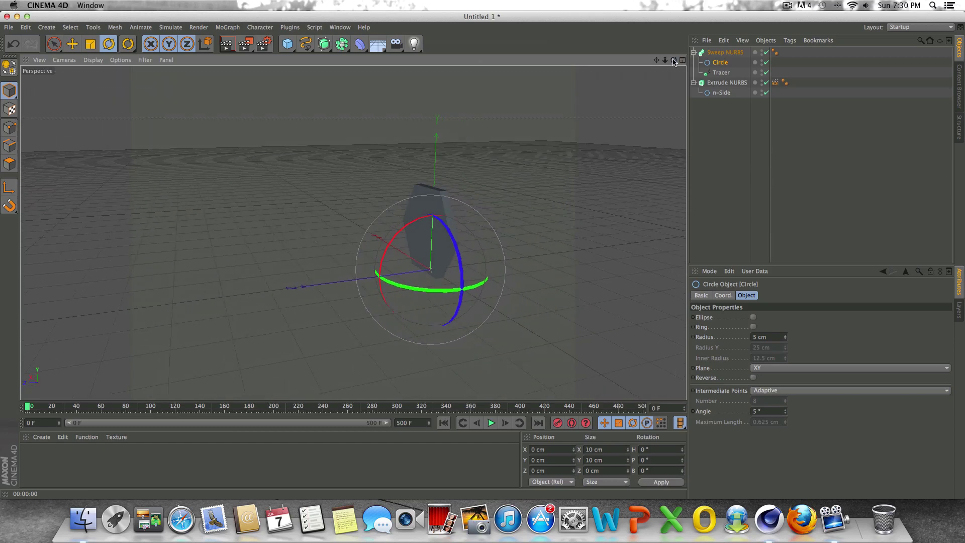
# - Add the OverheadSoftbox and Softbox presets from GreyscalegorillaHDRILightKitPro1.5 to the scene
pyautogui.click(340, 27)
pyautogui.click(368, 81)
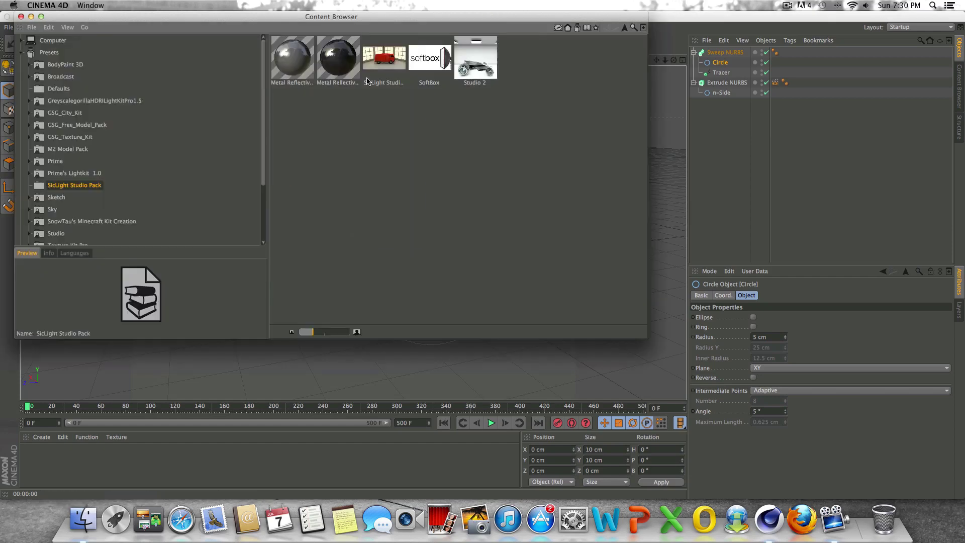
pyautogui.click(73, 136)
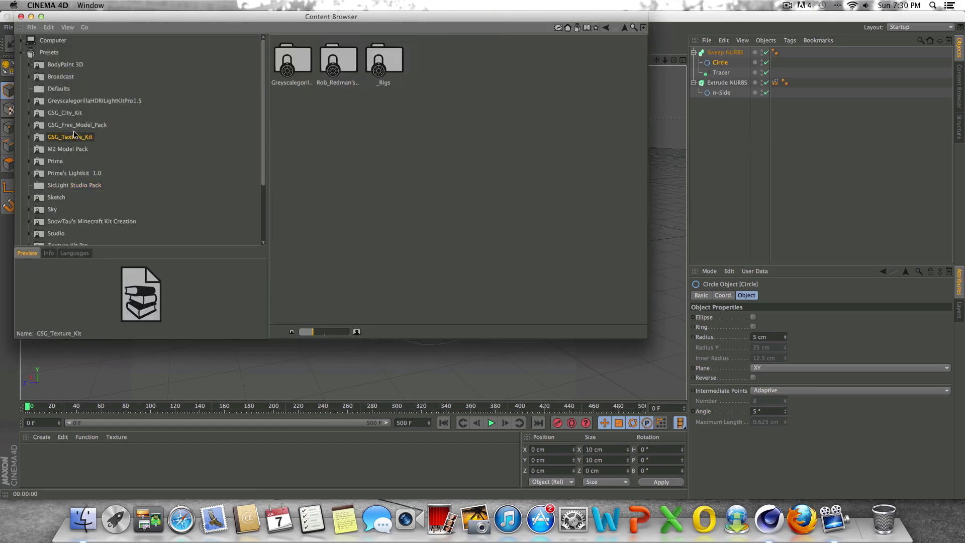
pyautogui.click(102, 101)
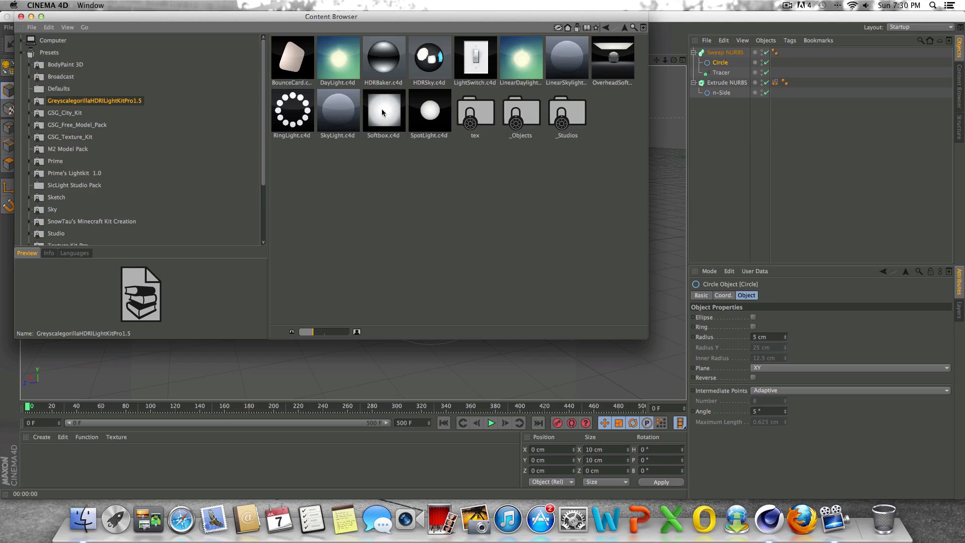
pyautogui.doubleClick(619, 59)
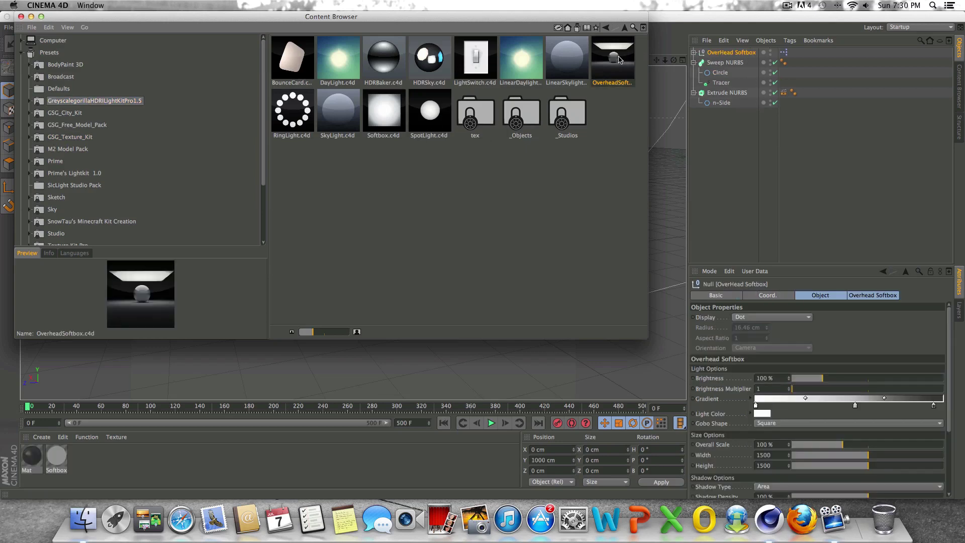
pyautogui.click(395, 121)
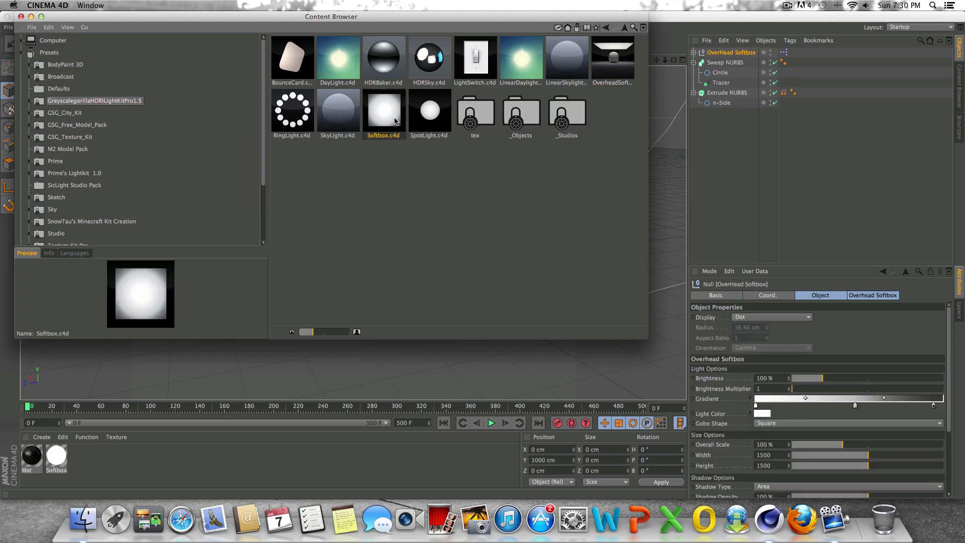
pyautogui.doubleClick(395, 119)
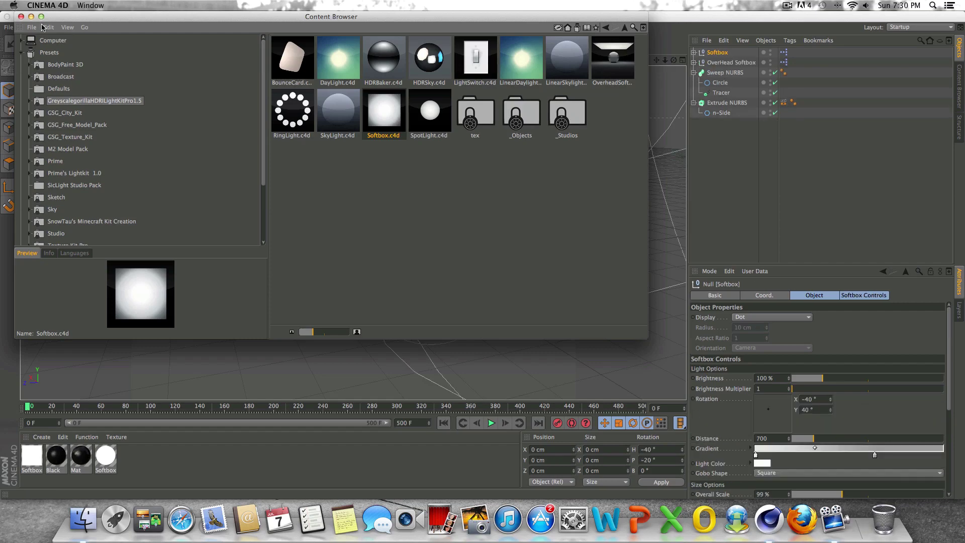
pyautogui.click(21, 17)
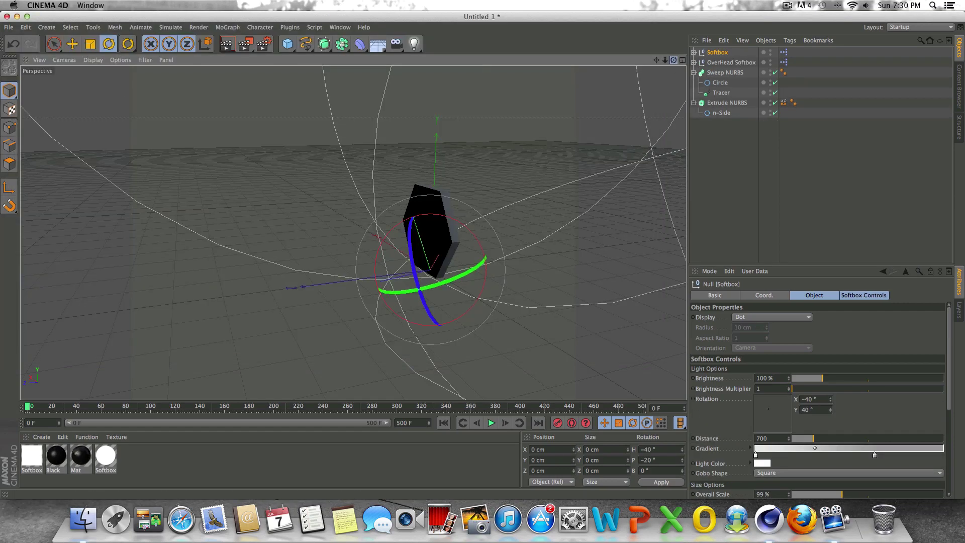
# - Adjust the Softbox light to a rotation of about X -122.4° and Y -2.4°, distance 1225, and brightness 142%
pyautogui.moveTo(674, 59); pyautogui.dragTo(397, 262)
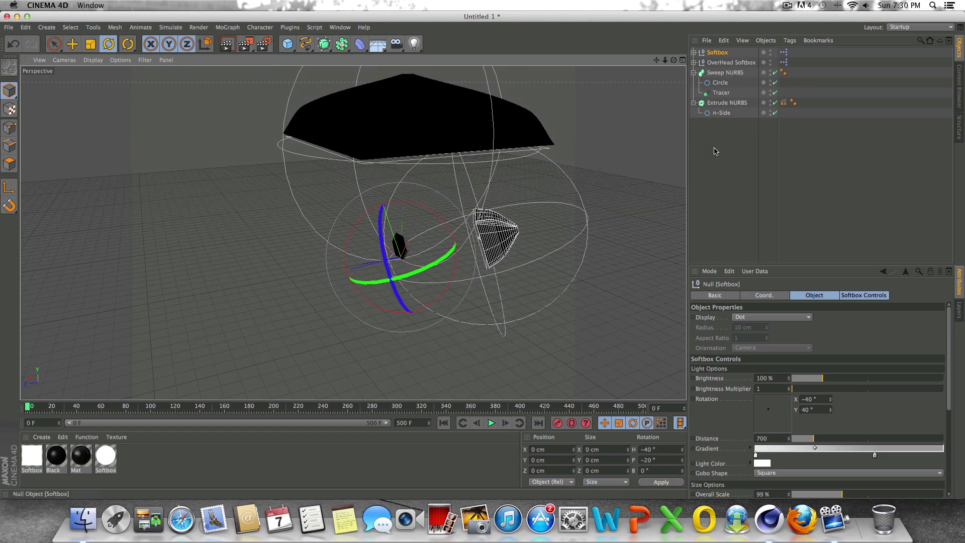
pyautogui.moveTo(768, 411); pyautogui.dragTo(759, 413)
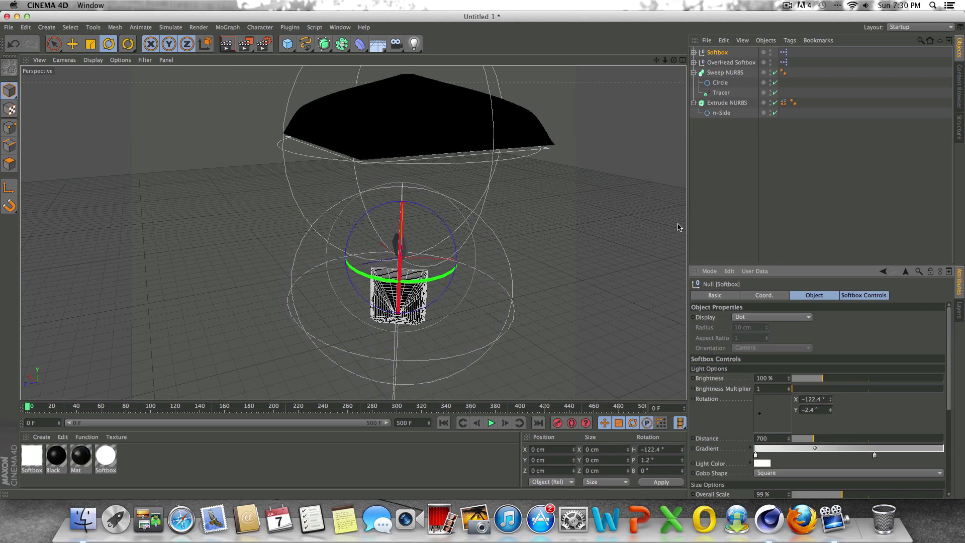
pyautogui.moveTo(673, 61)
pyautogui.mouseDown()
pyautogui.moveTo(615, 50)
pyautogui.moveTo(661, 53)
pyautogui.mouseUp()
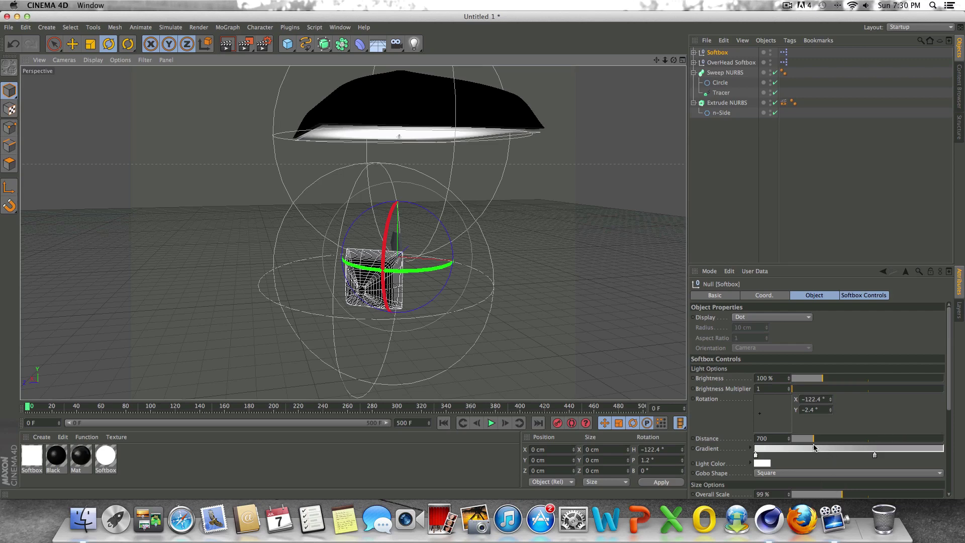
pyautogui.moveTo(814, 444); pyautogui.dragTo(840, 454)
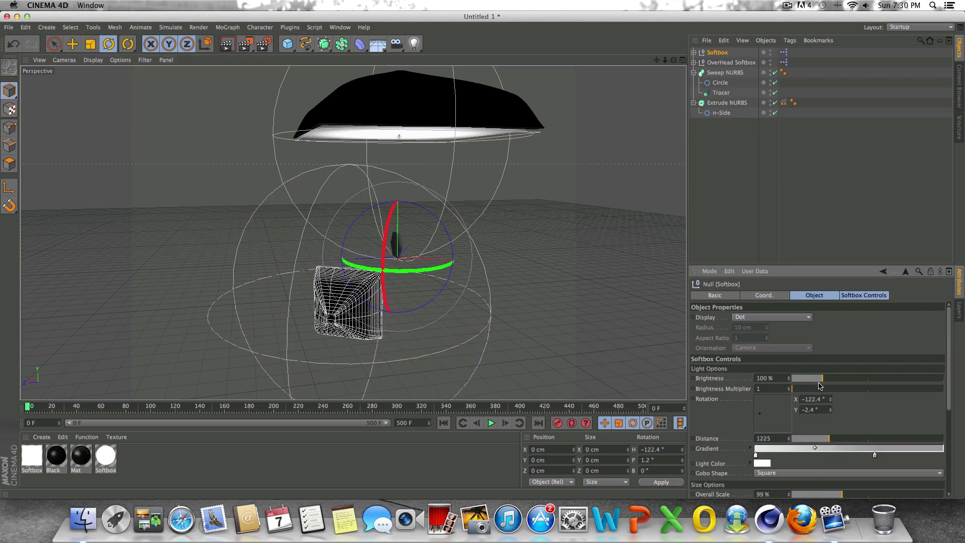
pyautogui.moveTo(820, 381); pyautogui.dragTo(835, 379)
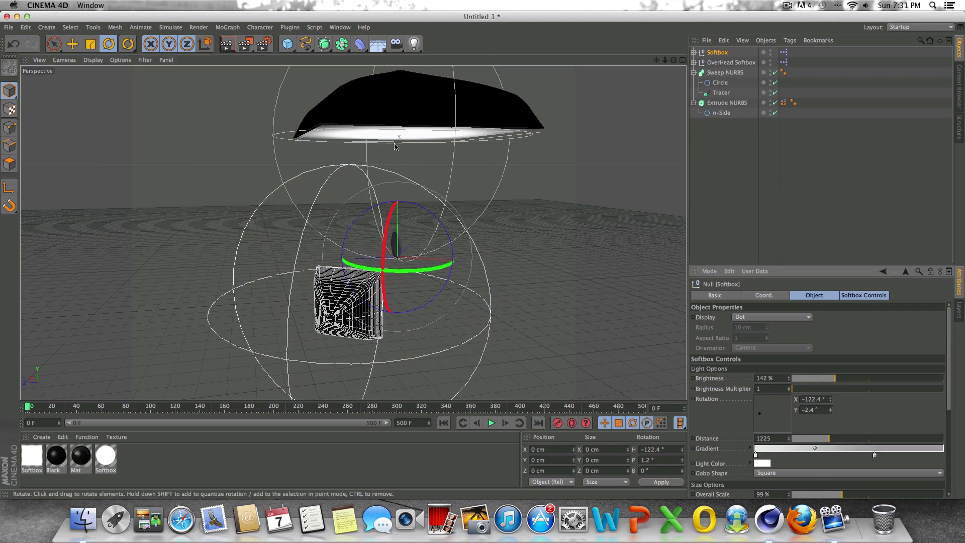
# - Add the Ambient Occlusion effect to the render settings
pyautogui.moveTo(664, 60); pyautogui.dragTo(569, 17)
pyautogui.click(263, 44)
pyautogui.click(83, 201)
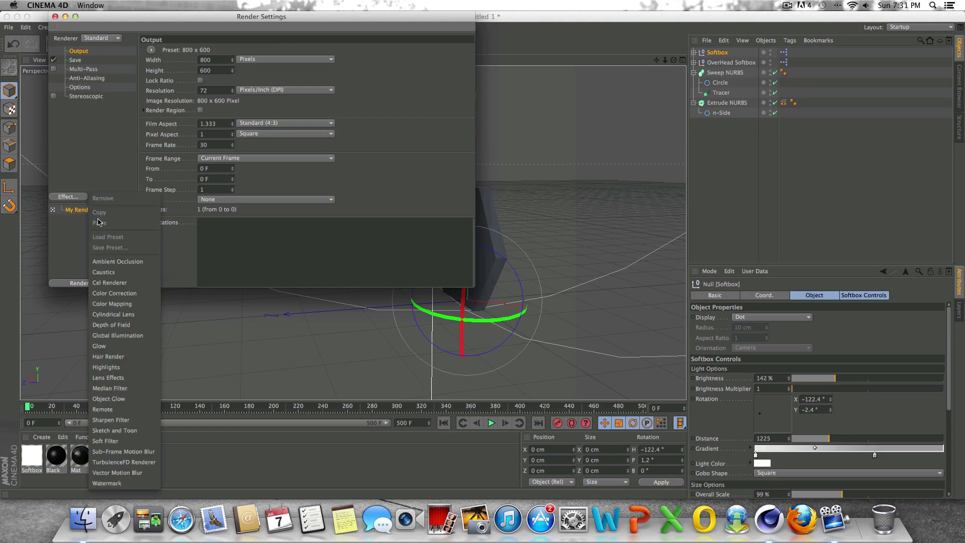
pyautogui.click(130, 261)
# - Set the render's anti-aliasing to Best with a maximum level of 2x2, and close the render settings
pyautogui.click(88, 79)
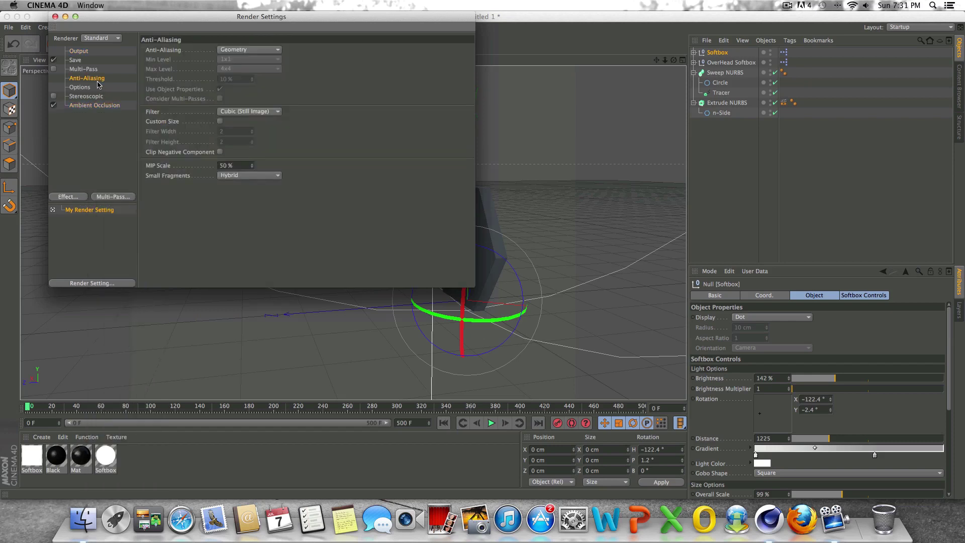
pyautogui.click(274, 52)
pyautogui.click(258, 81)
pyautogui.click(253, 70)
pyautogui.click(243, 90)
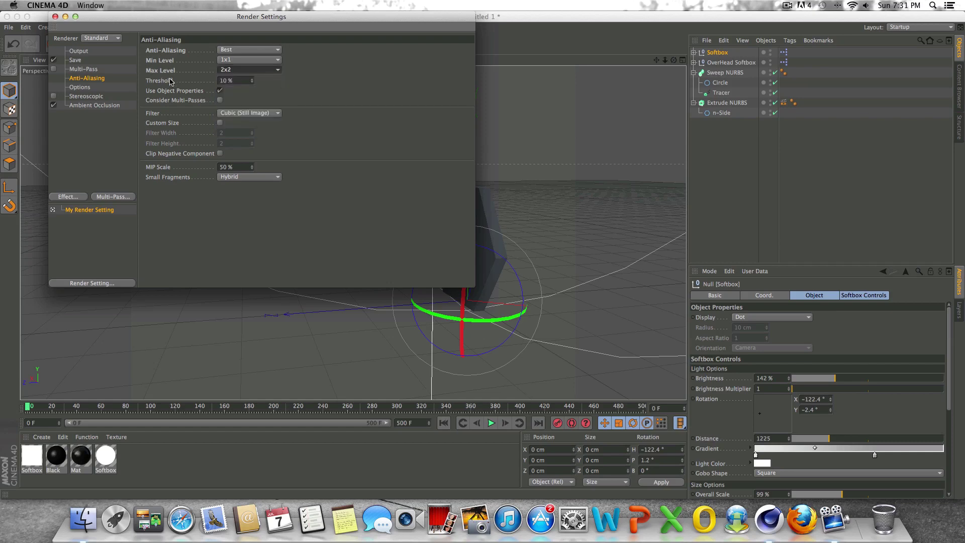
pyautogui.click(56, 17)
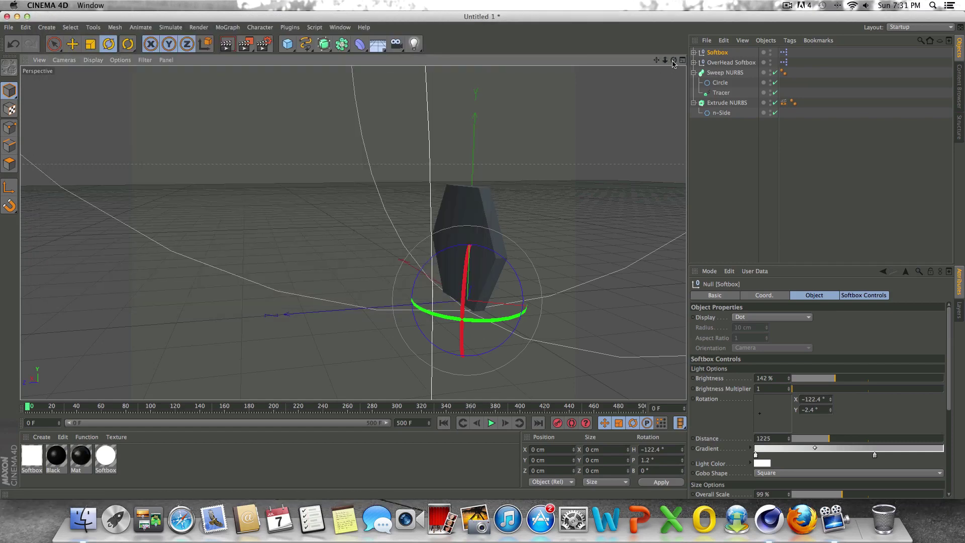
# - Play the animation to frame 57, reframe the view to leave room for the trails, and rewind to frame 0
pyautogui.moveTo(673, 63); pyautogui.dragTo(357, 239)
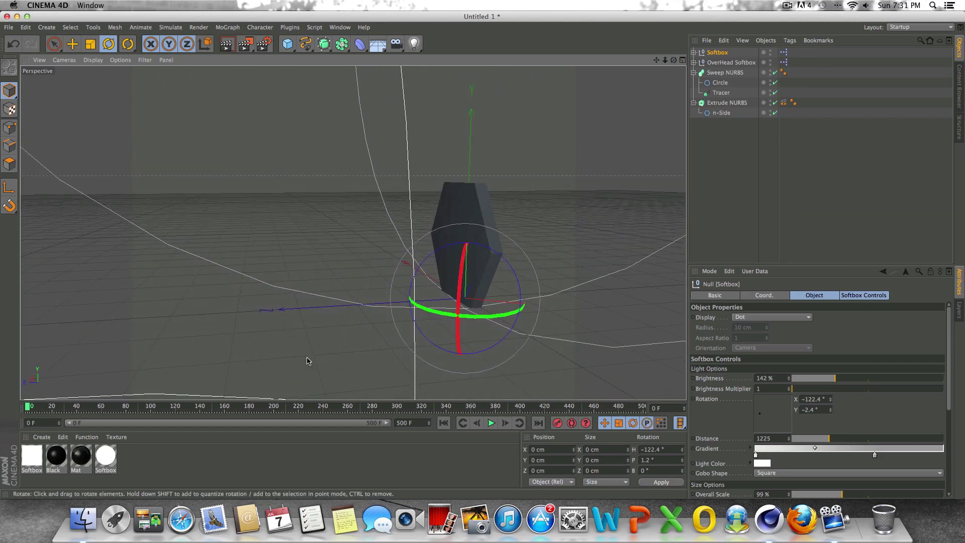
pyautogui.click(491, 423)
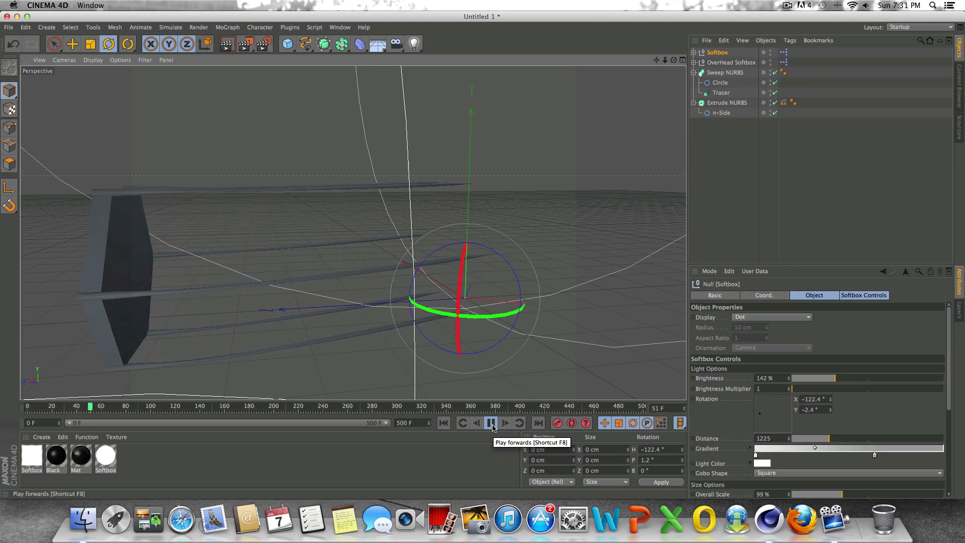
pyautogui.click(491, 423)
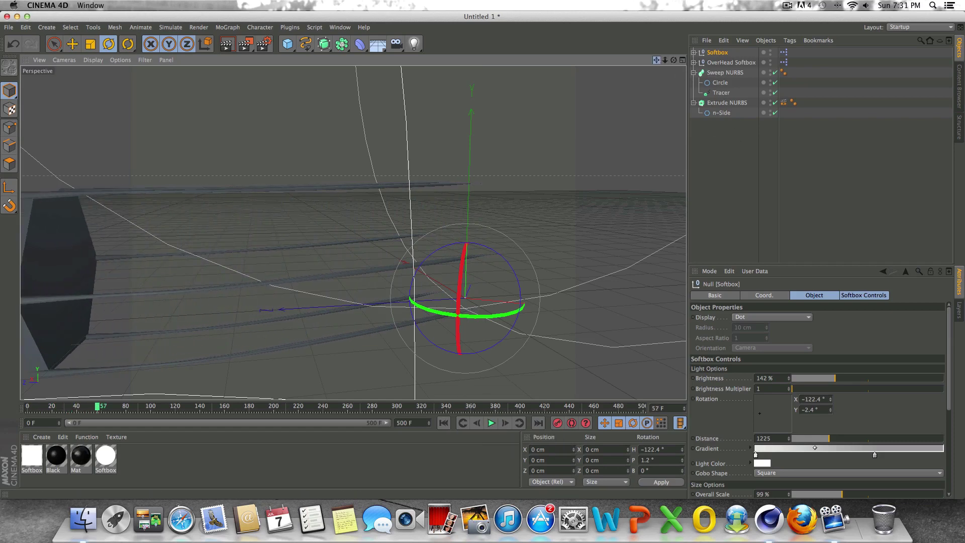
pyautogui.moveTo(656, 59); pyautogui.dragTo(345, 233)
pyautogui.click(443, 422)
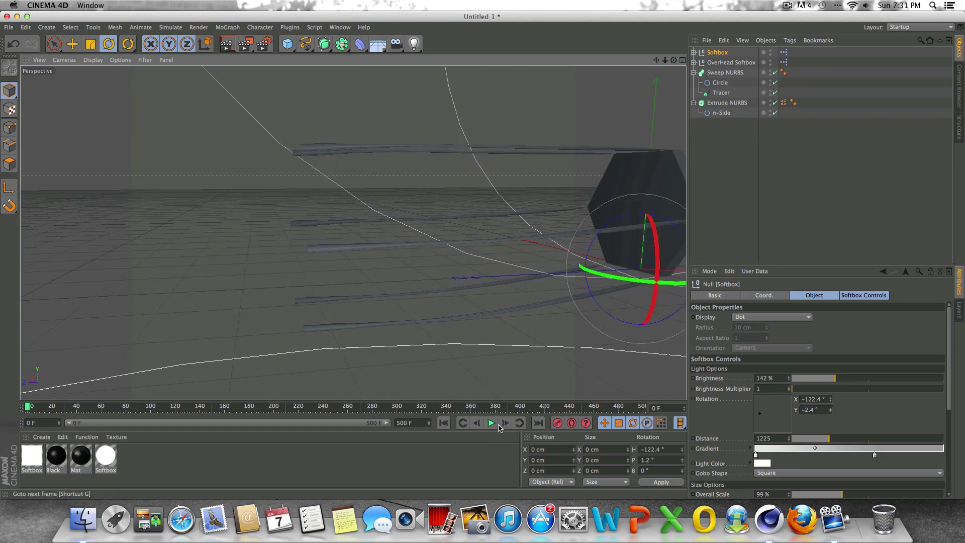
# - Replay the animation from frame 0, reframe the view so the full trails fit, and stop playback at frame 66
pyautogui.click(492, 423)
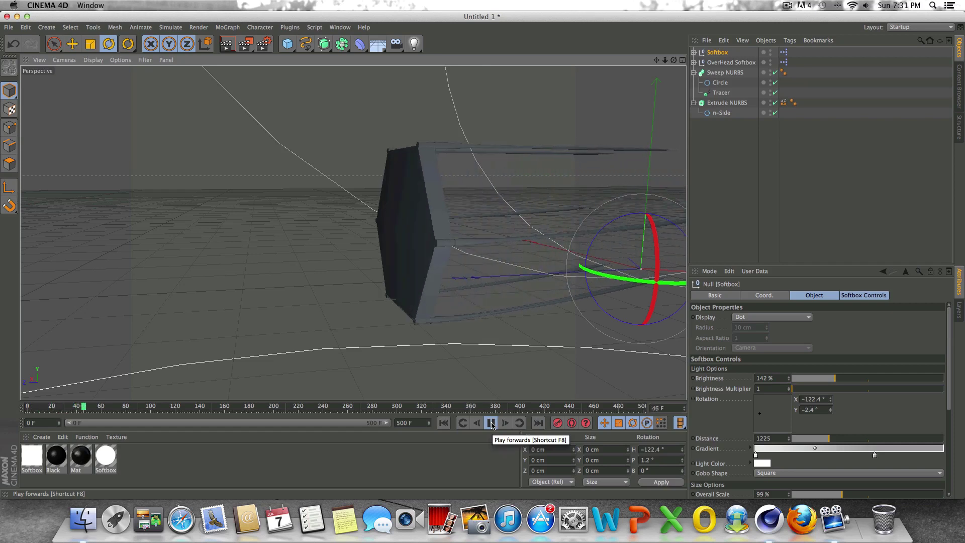
pyautogui.click(491, 424)
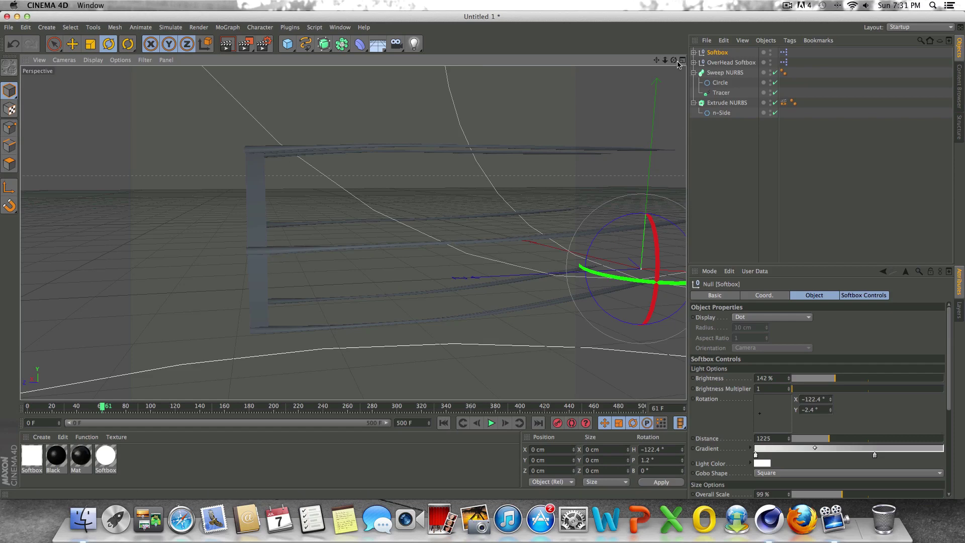
pyautogui.moveTo(677, 64); pyautogui.dragTo(351, 228)
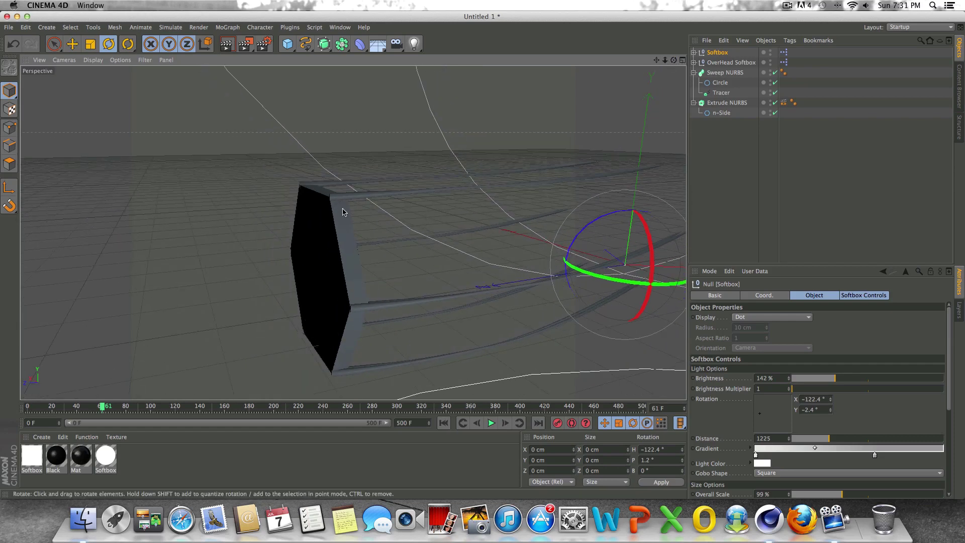
pyautogui.moveTo(677, 63); pyautogui.dragTo(351, 230)
pyautogui.click(443, 423)
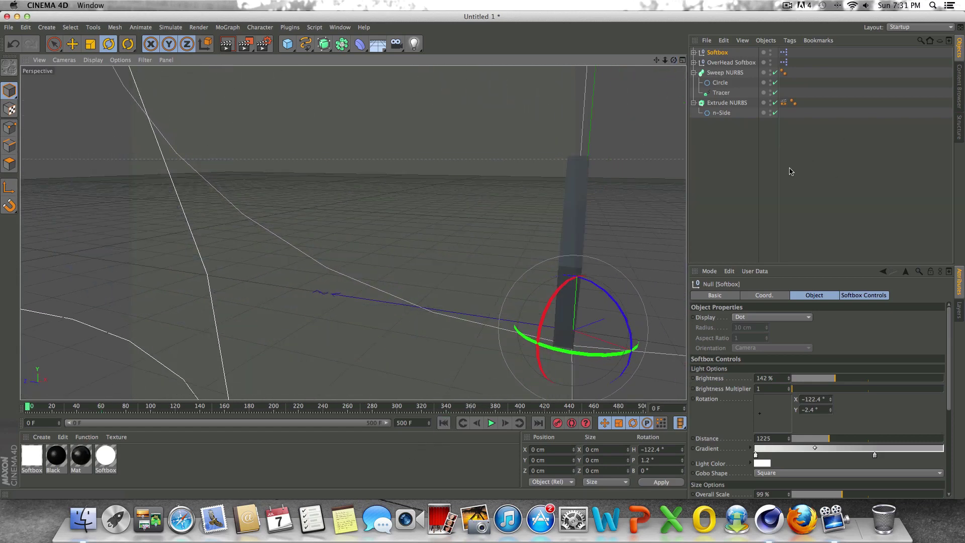
pyautogui.moveTo(665, 60); pyautogui.dragTo(351, 231)
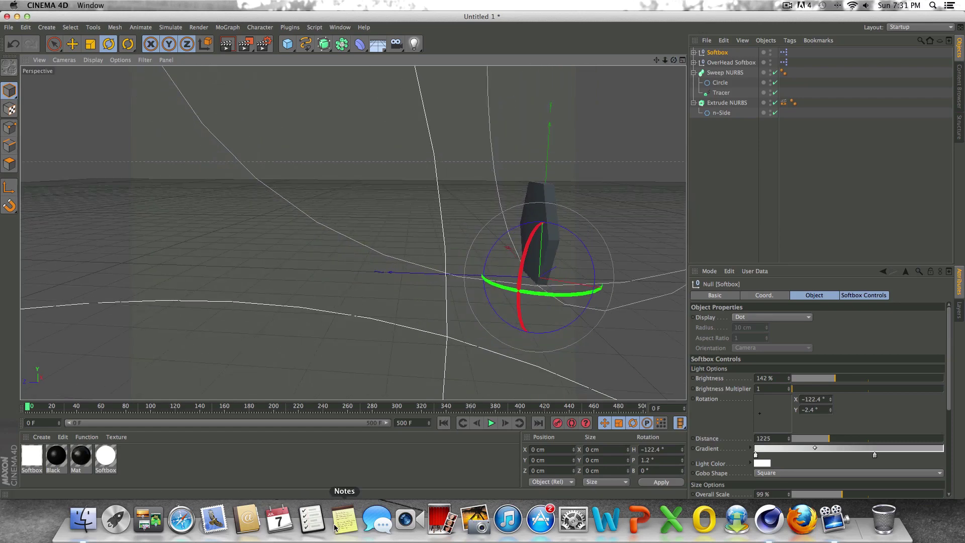
pyautogui.click(492, 423)
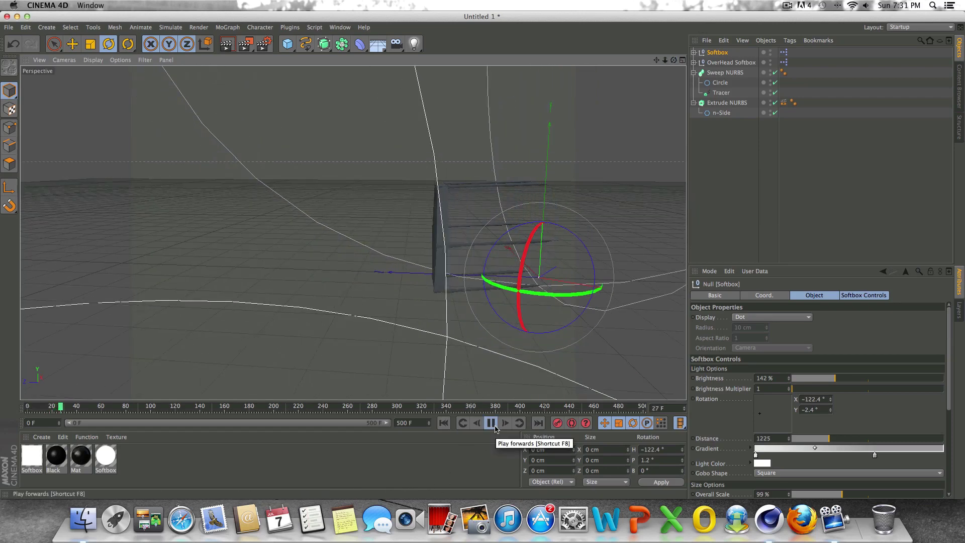
pyautogui.click(491, 424)
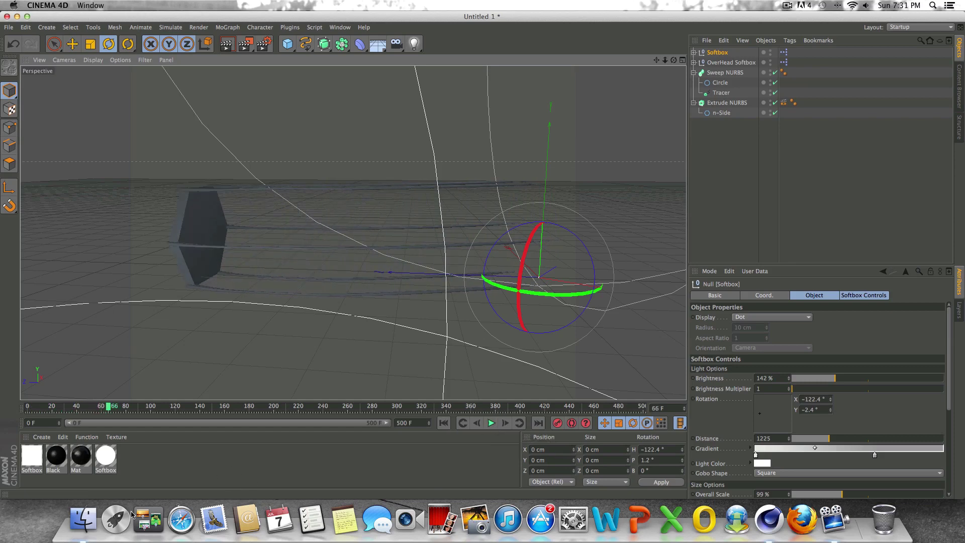
# - Create a new material and set its color to bright green, RGB 139, 255, 62
pyautogui.doubleClick(143, 473)
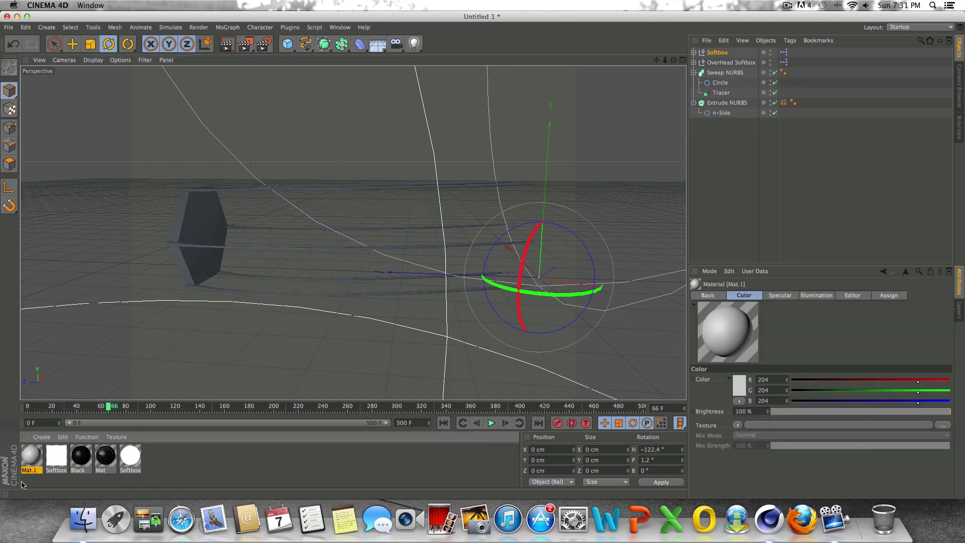
pyautogui.doubleClick(31, 455)
pyautogui.click(276, 121)
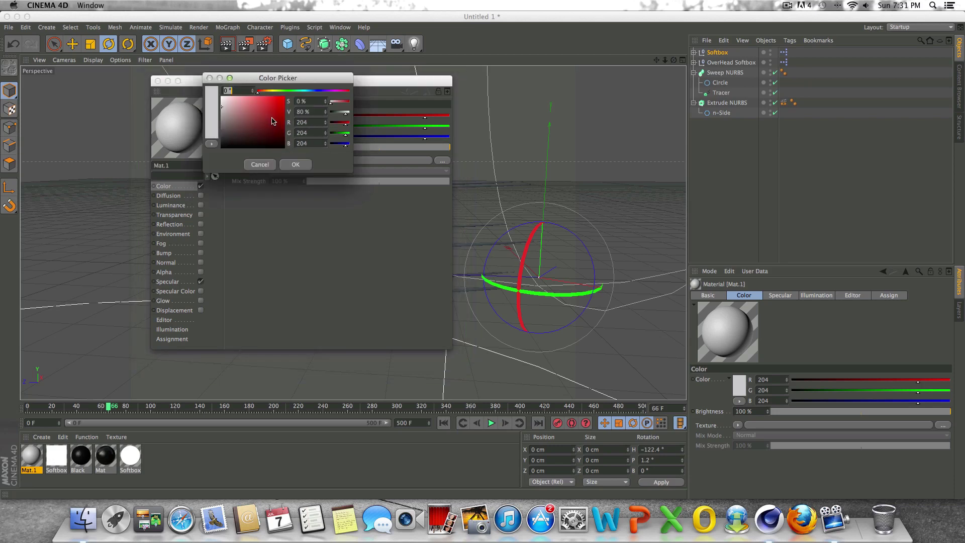
pyautogui.click(281, 92)
pyautogui.moveTo(262, 120); pyautogui.dragTo(269, 93)
pyautogui.click(297, 165)
pyautogui.click(296, 165)
# - Enable the green material's reflection at 20% brightness with a Fresnel texture at 15% mix strength, and close the material editor
pyautogui.click(200, 224)
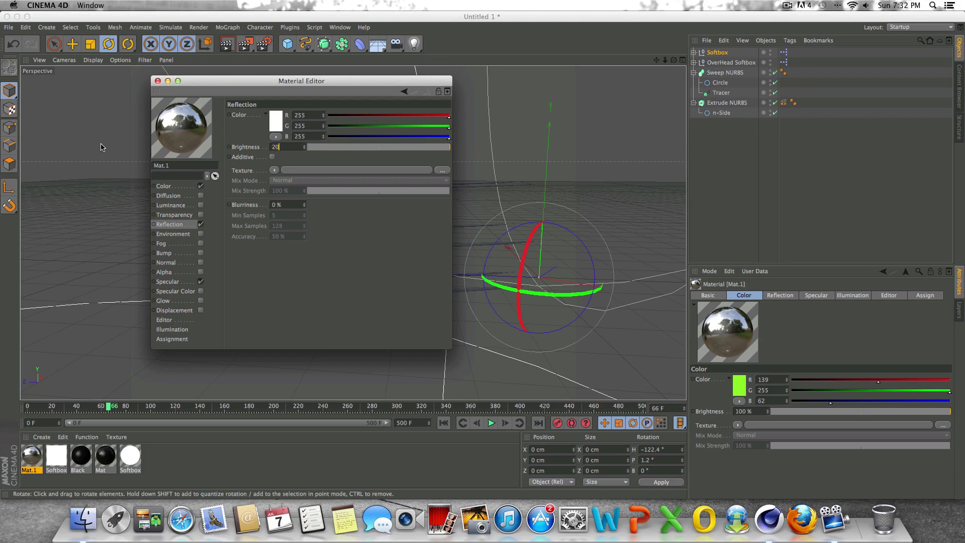
pyautogui.press('Return')
pyautogui.click(274, 170)
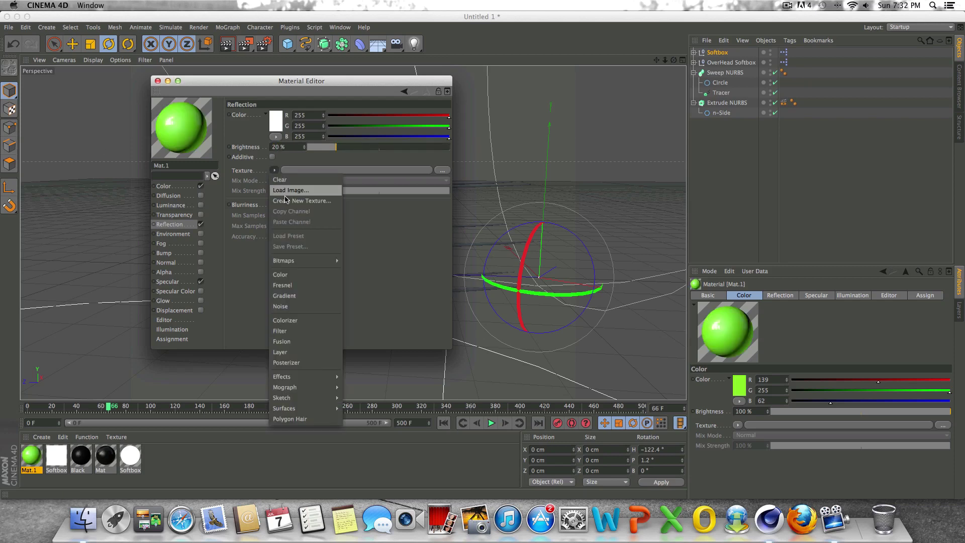
pyautogui.click(281, 285)
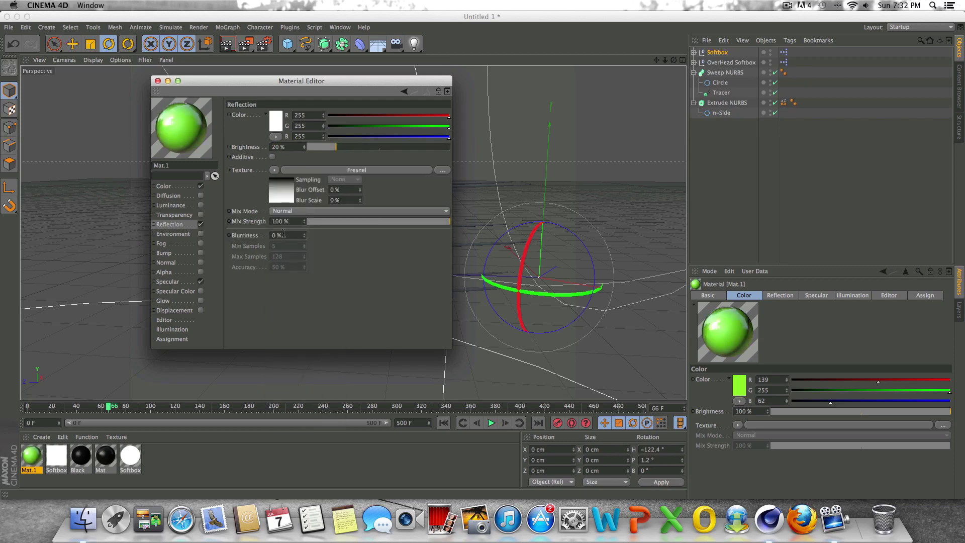
pyautogui.write('15')
pyautogui.press('Return')
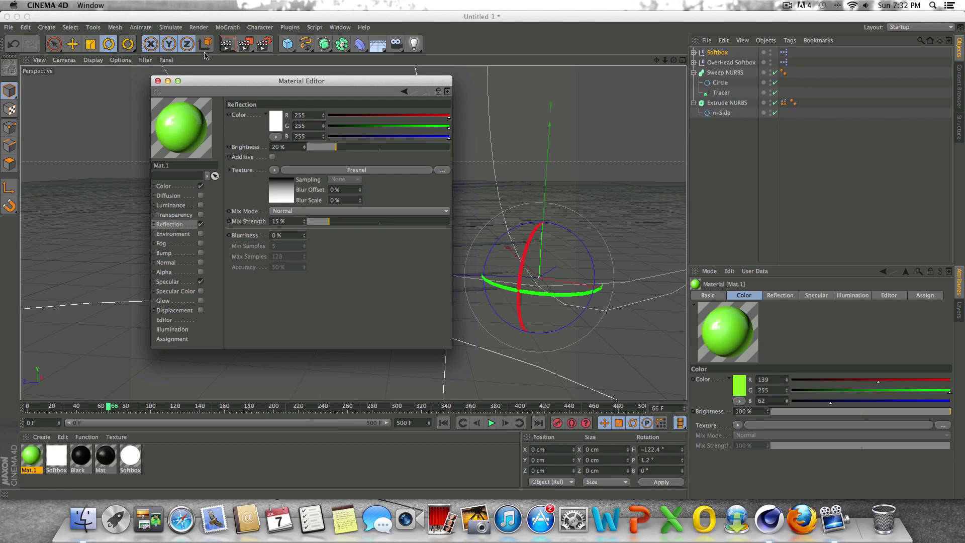
pyautogui.click(157, 81)
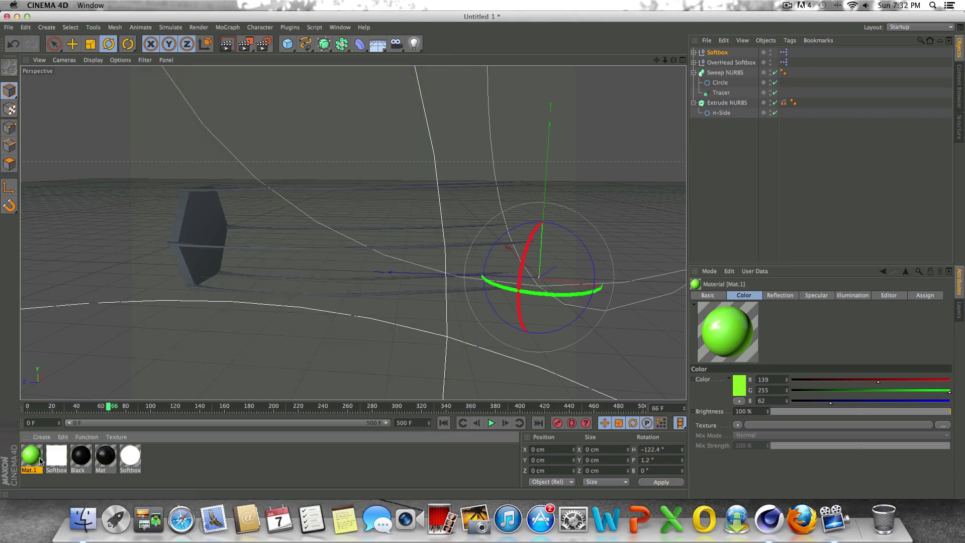
# - Apply the green material to the Sweep NURBS trails only, not the hexagon, and start a test render of the view
pyautogui.moveTo(210, 266); pyautogui.dragTo(213, 275)
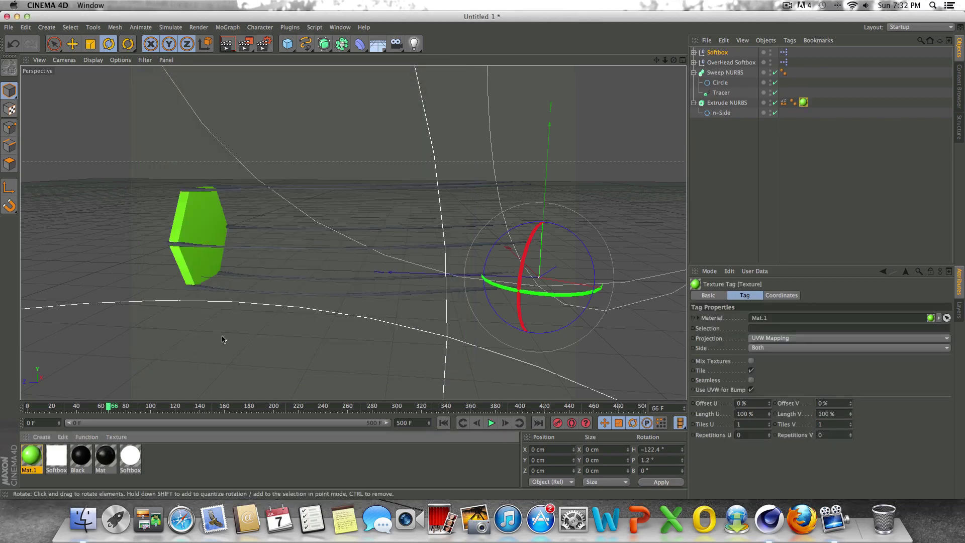
pyautogui.press('super+z')
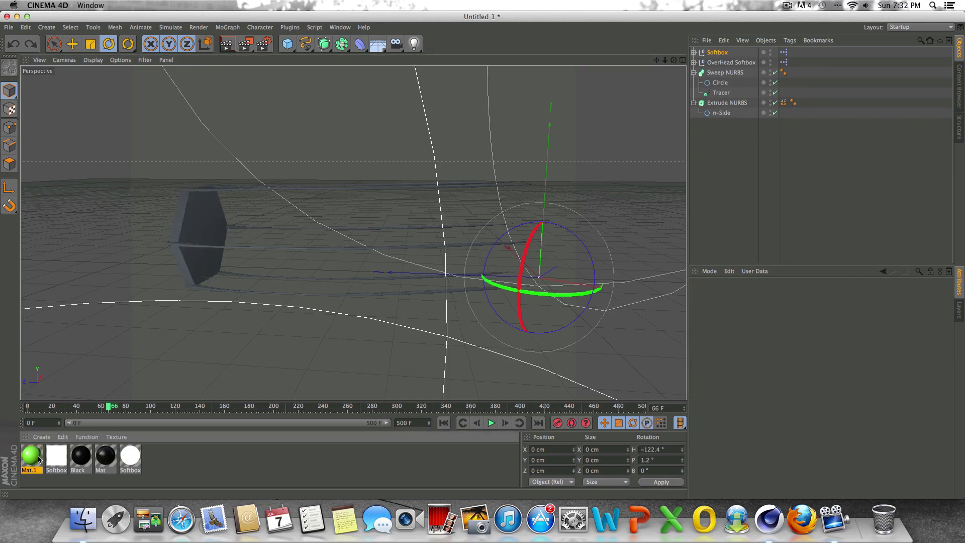
pyautogui.moveTo(186, 246); pyautogui.dragTo(188, 247)
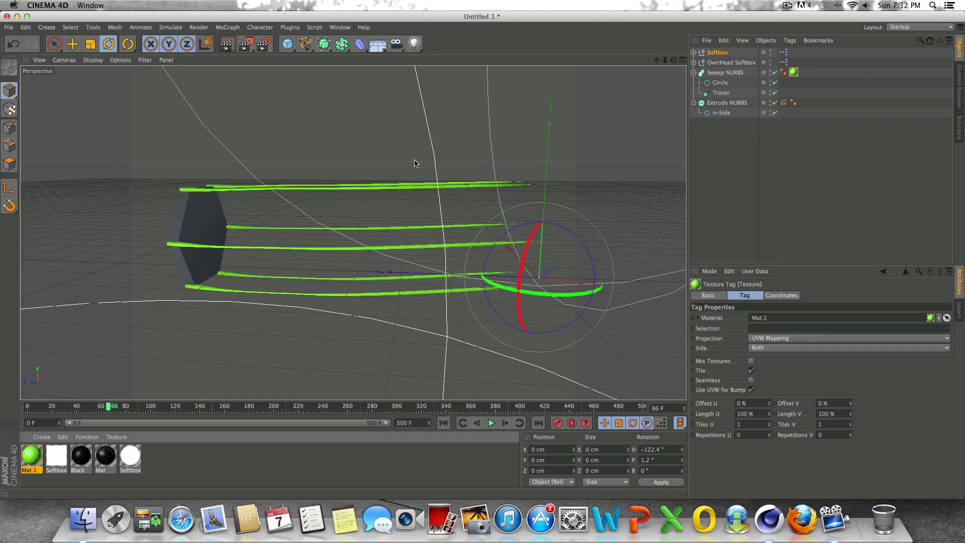
pyautogui.press('super+r')
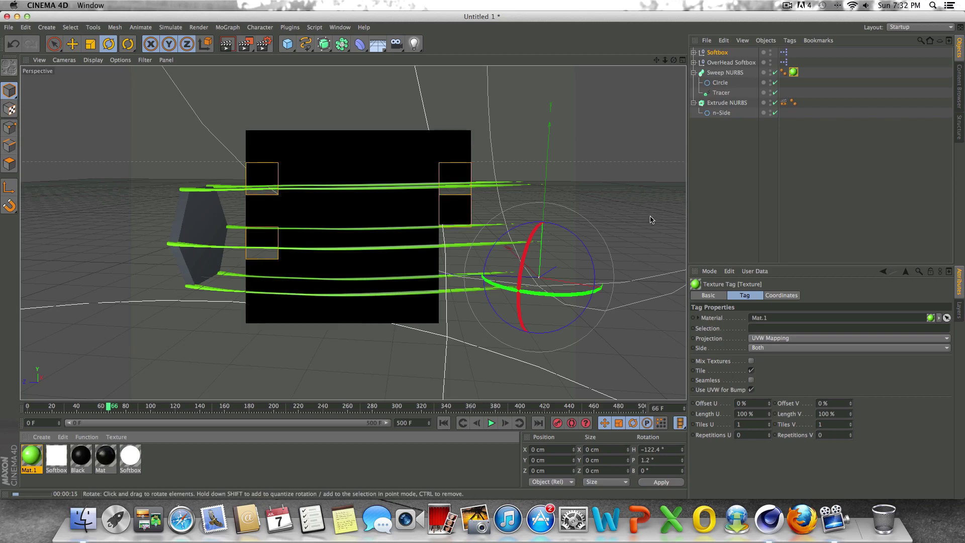
pyautogui.click(520, 221)
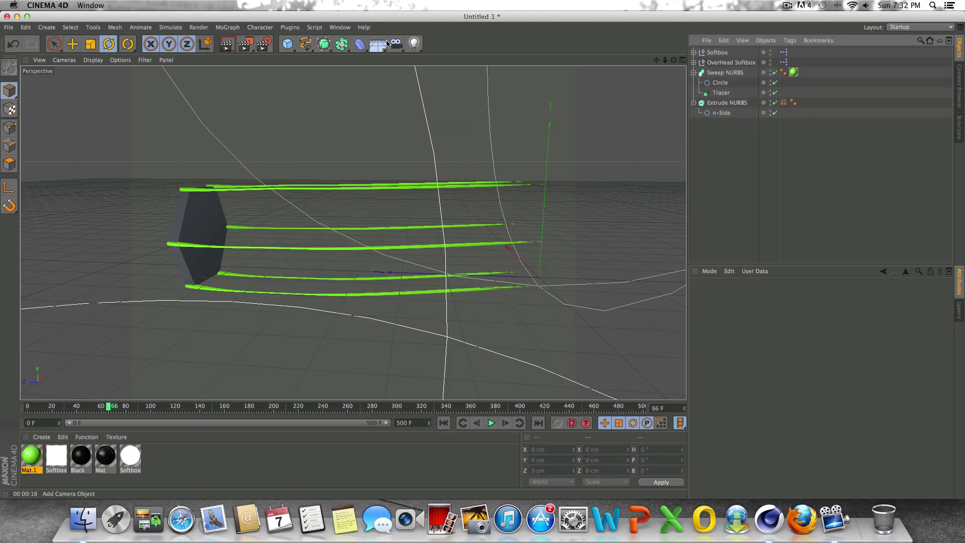
# - Add Global Illumination to the render settings with the irradiance cache's stochastic samples and record density both set to Low
pyautogui.click(265, 44)
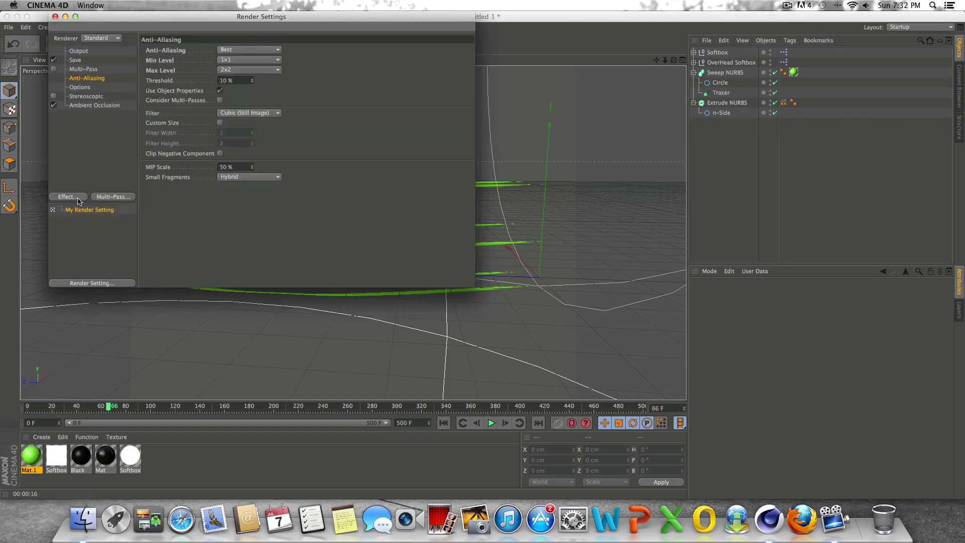
pyautogui.click(78, 201)
pyautogui.click(133, 328)
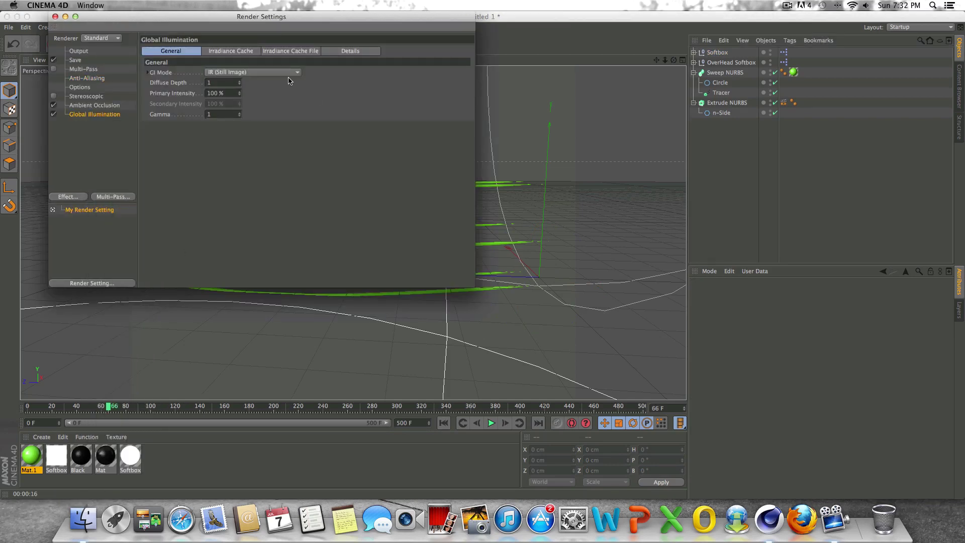
pyautogui.click(232, 51)
pyautogui.click(238, 72)
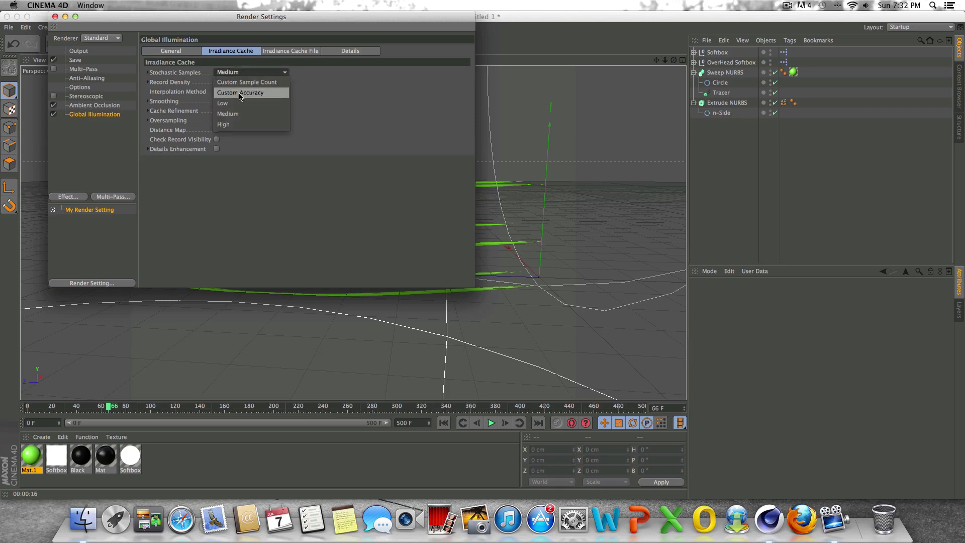
pyautogui.click(236, 93)
pyautogui.click(238, 82)
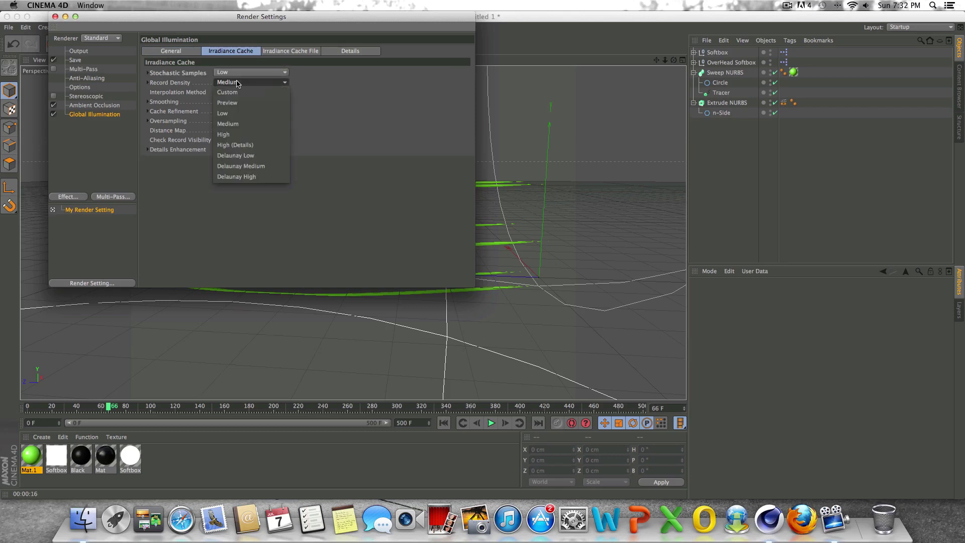
pyautogui.click(257, 114)
# - Set the Global Illumination gamma to 1.8 and diffuse depth to 2, and close the render settings
pyautogui.click(196, 51)
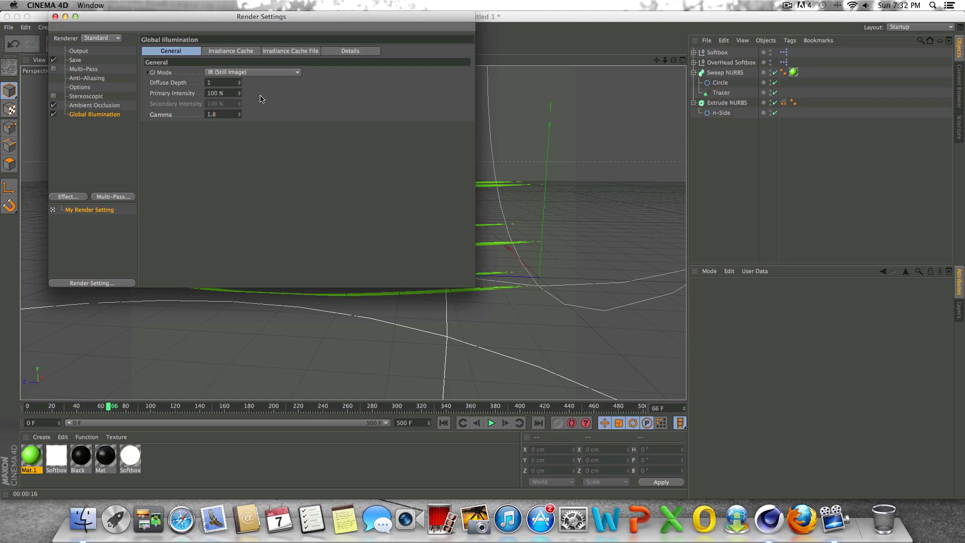
pyautogui.click(226, 81)
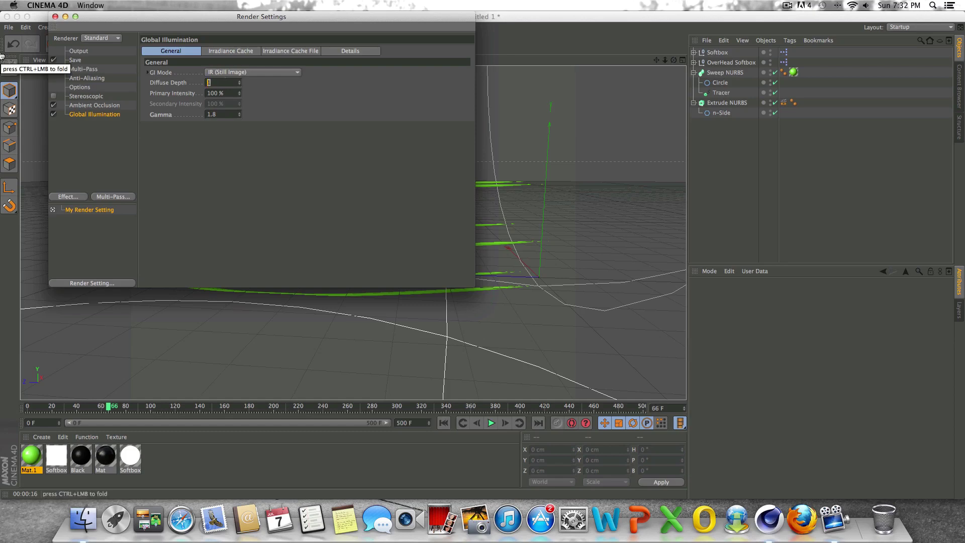
pyautogui.write('2')
pyautogui.press('Return')
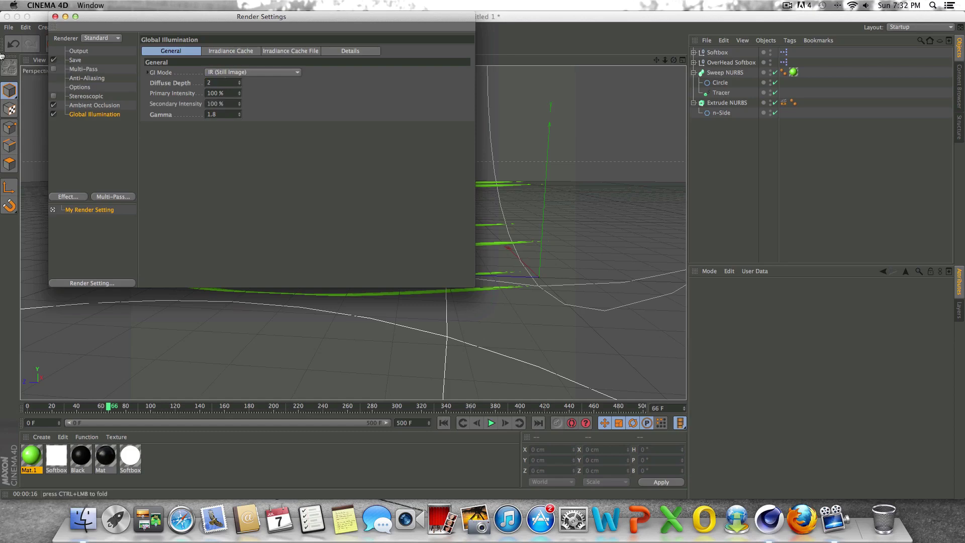
pyautogui.click(55, 18)
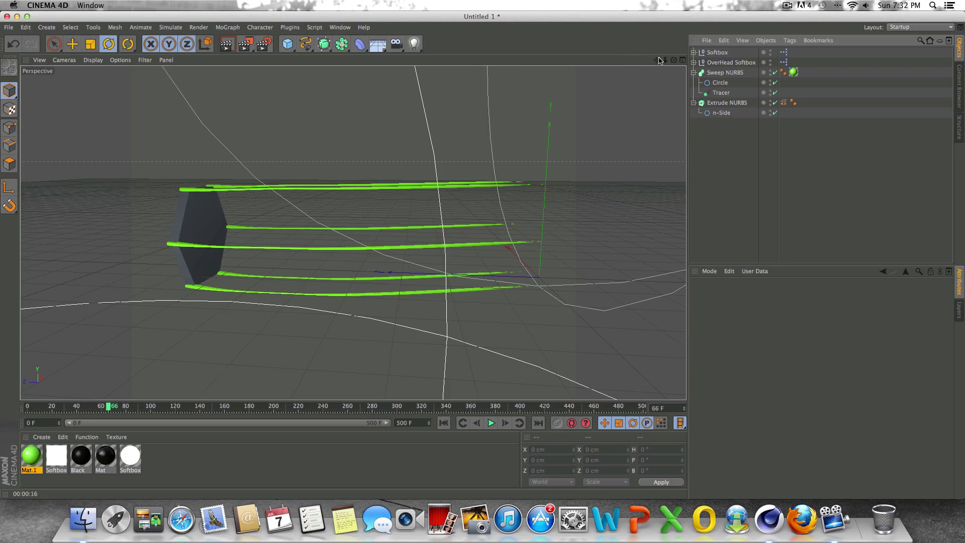
# - Thicken the trails by setting the radius of the sweep's Circle spline to 10 cm
pyautogui.keyDown('alt'); pyautogui.moveTo(353, 232); pyautogui.dragTo(422, 232, button='middle'); pyautogui.keyUp('alt')
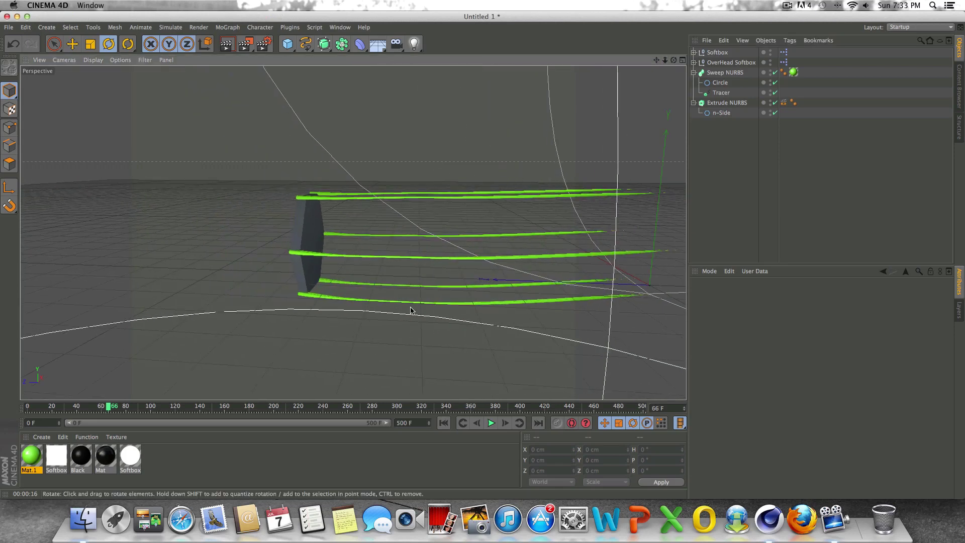
pyautogui.click(721, 83)
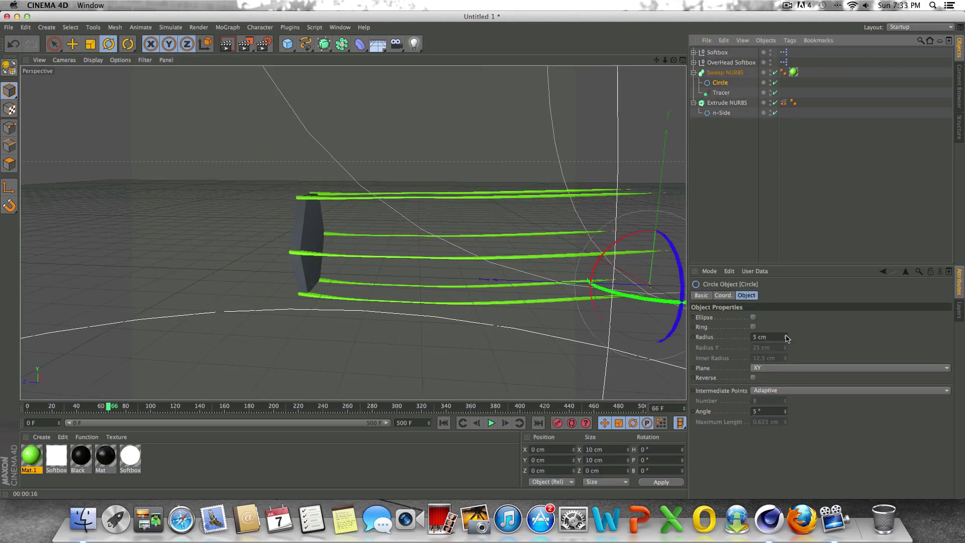
pyautogui.moveTo(786, 338); pyautogui.dragTo(787, 338)
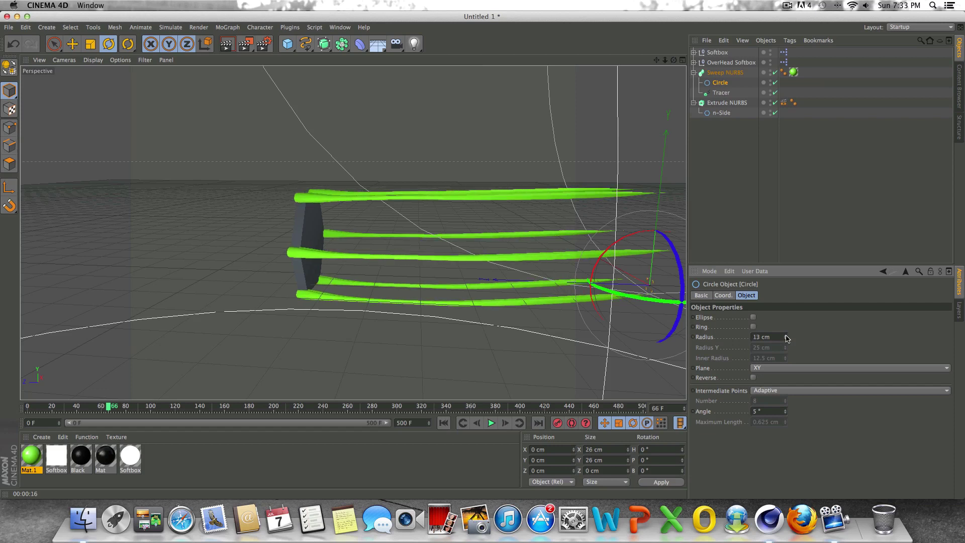
pyautogui.click(785, 340)
pyautogui.click(785, 340)
pyautogui.click(785, 339)
# - Play the animation from frame 0 to frame 150 and render the view framed on the coiled trails
pyautogui.click(443, 422)
pyautogui.click(491, 423)
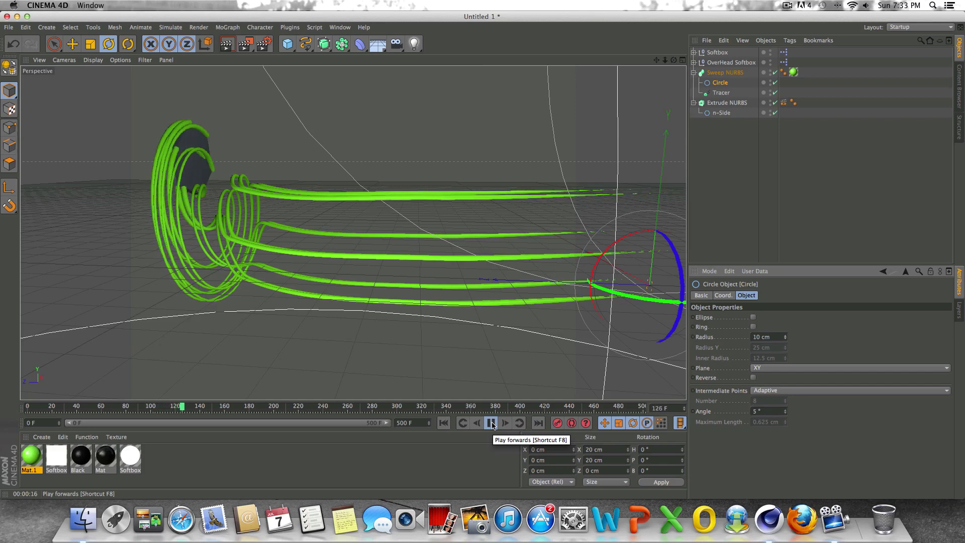
pyautogui.click(491, 424)
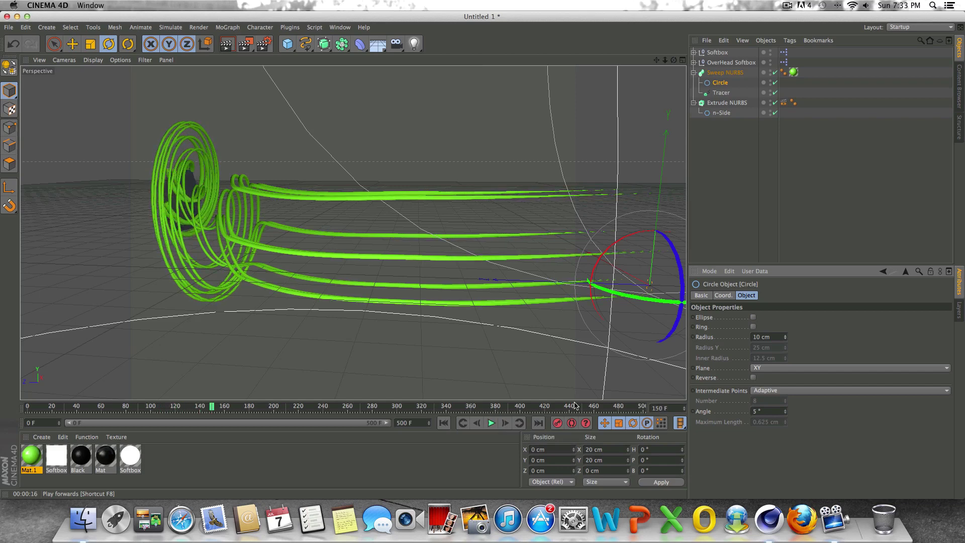
pyautogui.moveTo(657, 61); pyautogui.dragTo(280, 107)
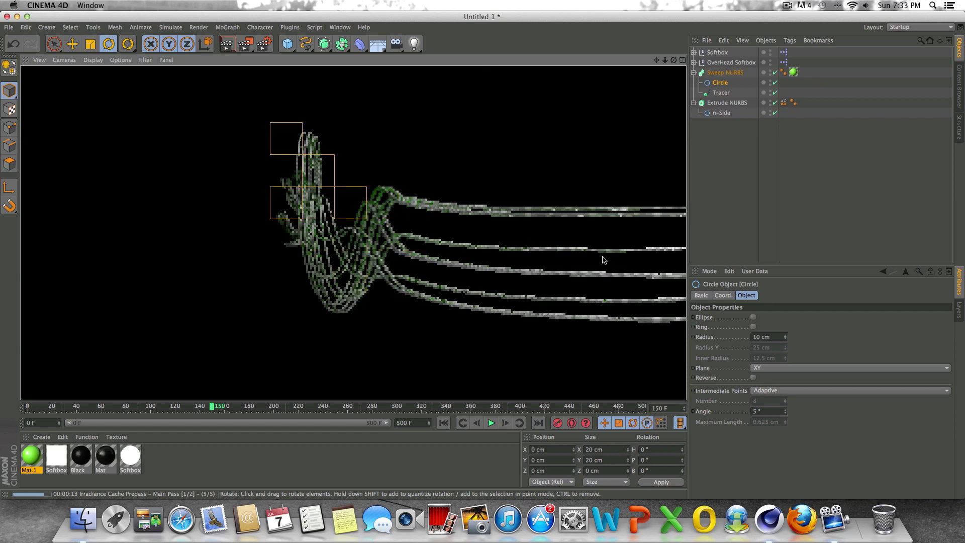
pyautogui.click(782, 7)
pyautogui.click(799, 36)
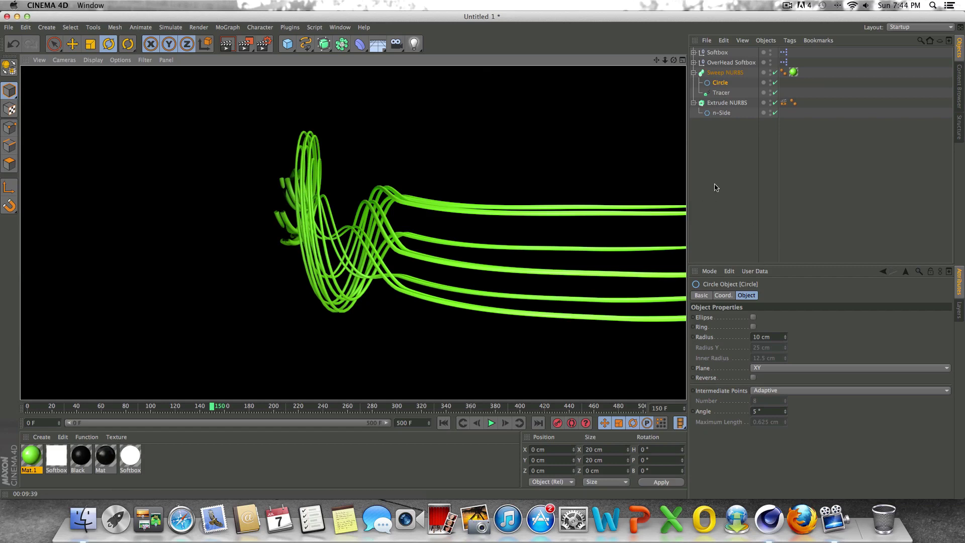
pyautogui.click(706, 207)
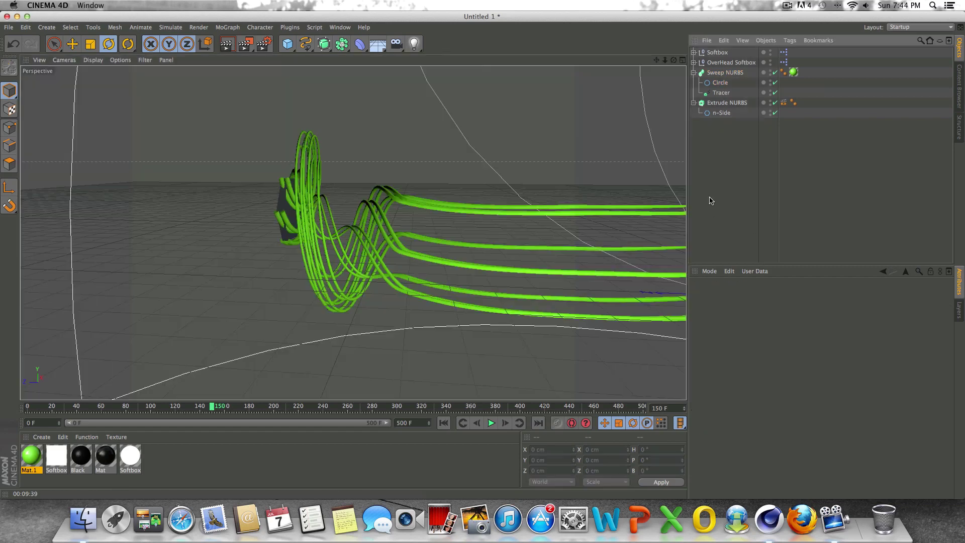
# - Replay the animation from frame 0 to frame 178 and orbit around the coiled trails to an angled view
pyautogui.click(444, 423)
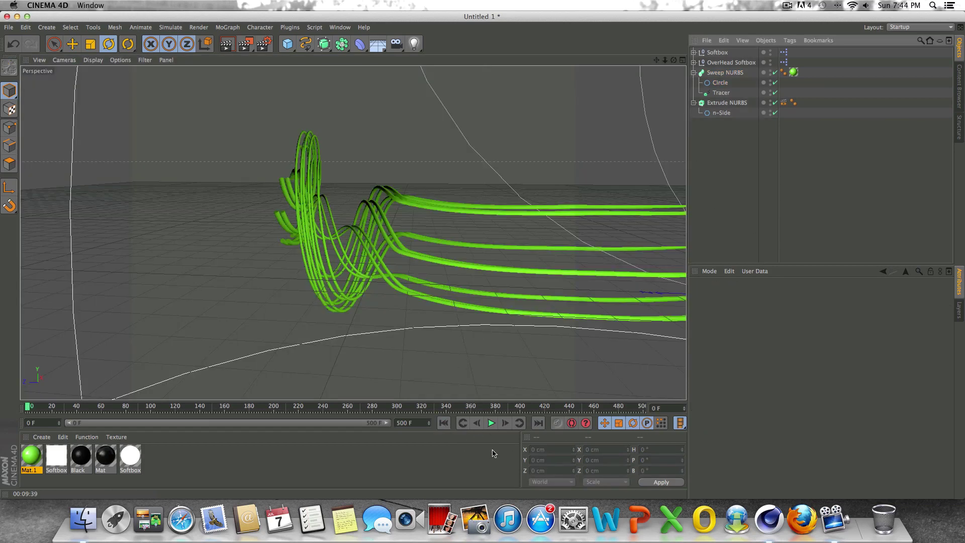
pyautogui.click(487, 424)
pyautogui.click(486, 422)
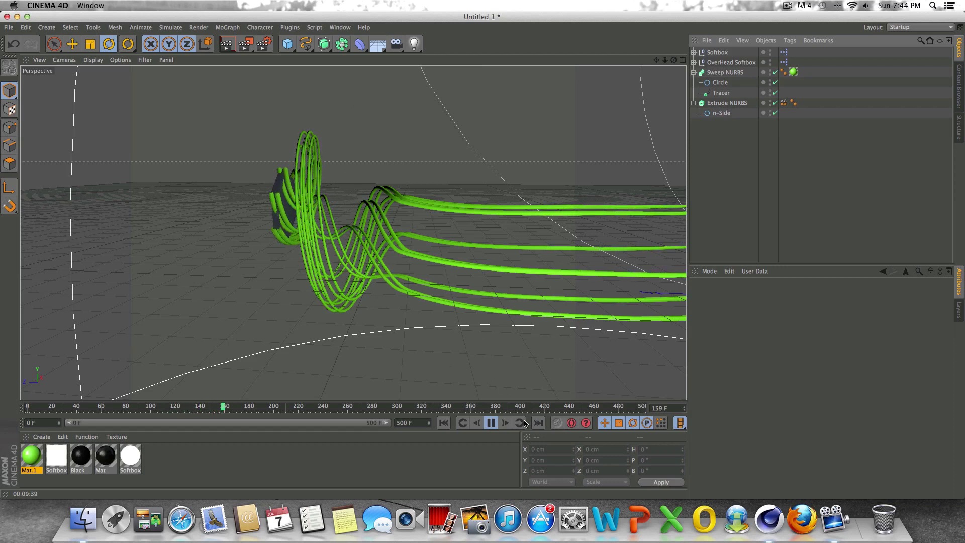
pyautogui.click(492, 423)
pyautogui.moveTo(673, 60); pyautogui.dragTo(483, 10)
pyautogui.moveTo(353, 232)
pyautogui.keyDown('alt'); pyautogui.mouseDown()
pyautogui.moveTo(312, 226)
pyautogui.moveTo(351, 232)
pyautogui.mouseUp(); pyautogui.keyUp('alt')
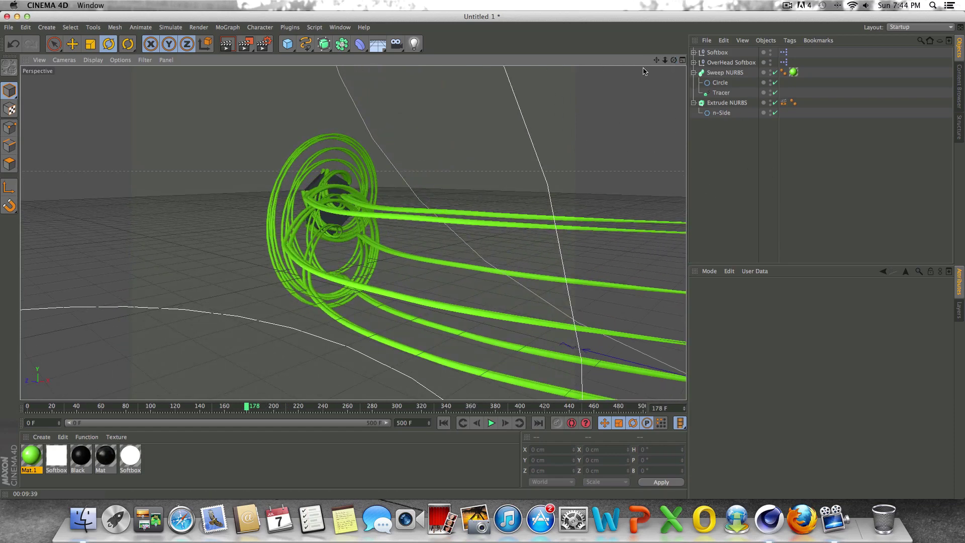
pyautogui.moveTo(672, 60)
pyautogui.mouseDown()
pyautogui.moveTo(759, 73)
pyautogui.moveTo(648, 68)
pyautogui.moveTo(704, 65)
pyautogui.moveTo(676, 66)
pyautogui.mouseUp()
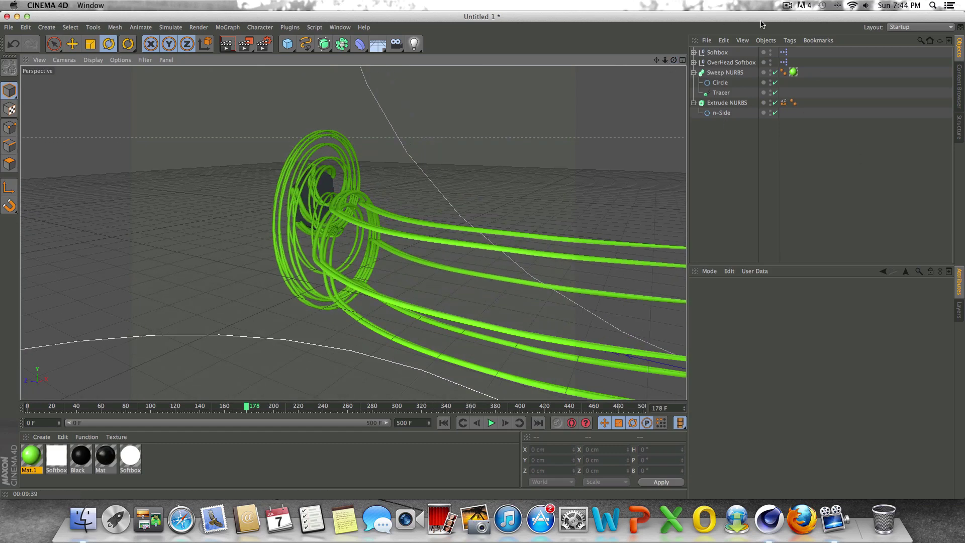